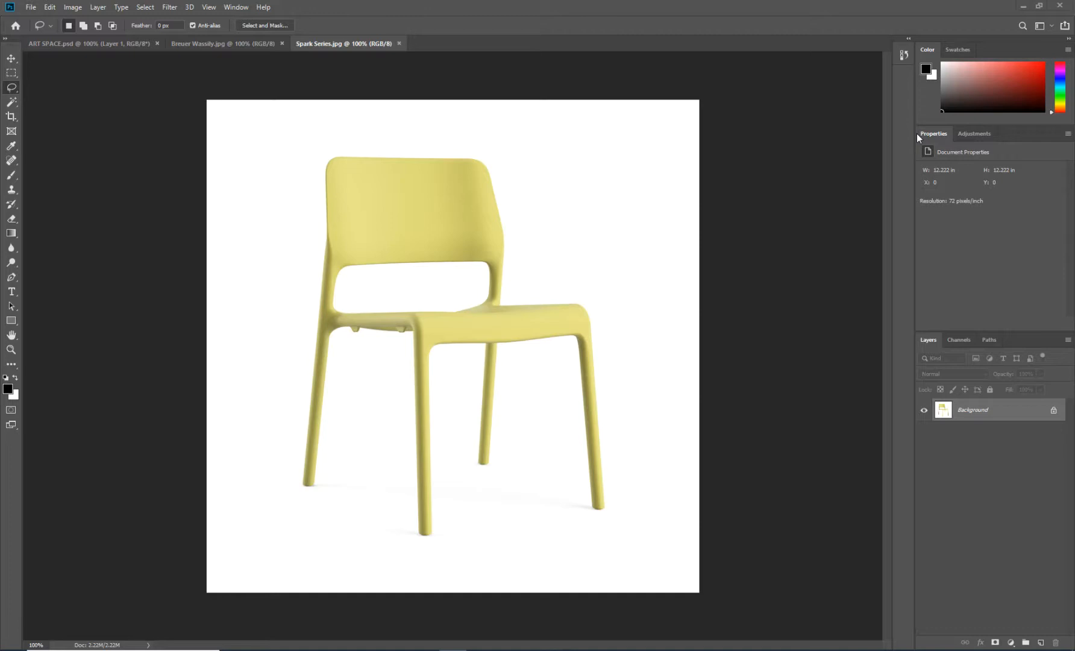
# - Collapse the side panels to icons and expand them again
pyautogui.click(1068, 38)
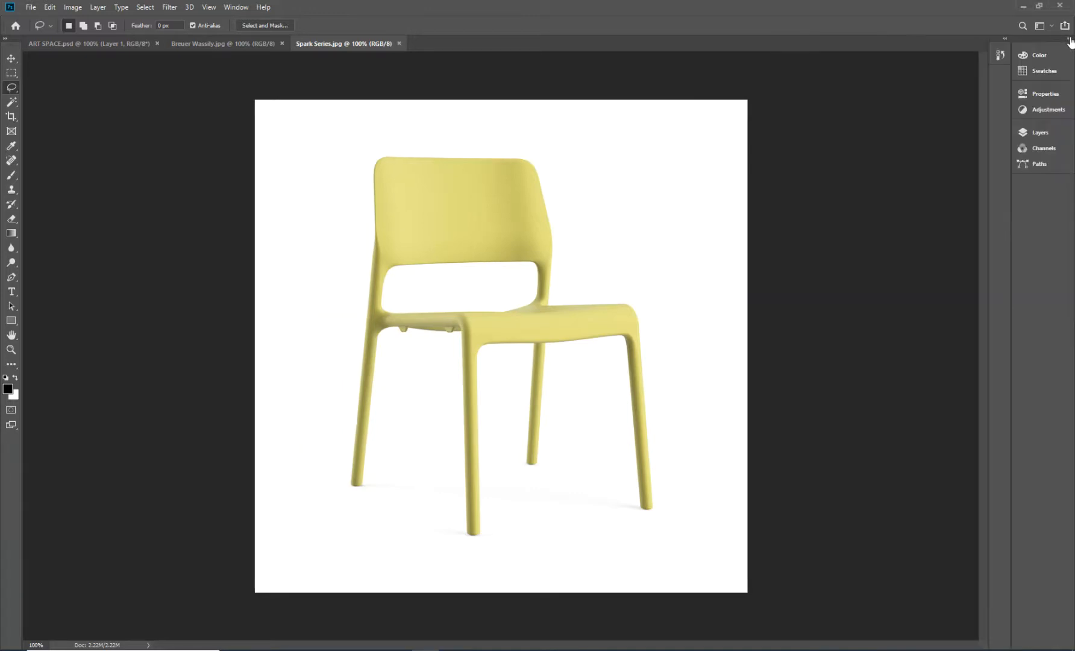
pyautogui.click(1000, 53)
pyautogui.click(1068, 38)
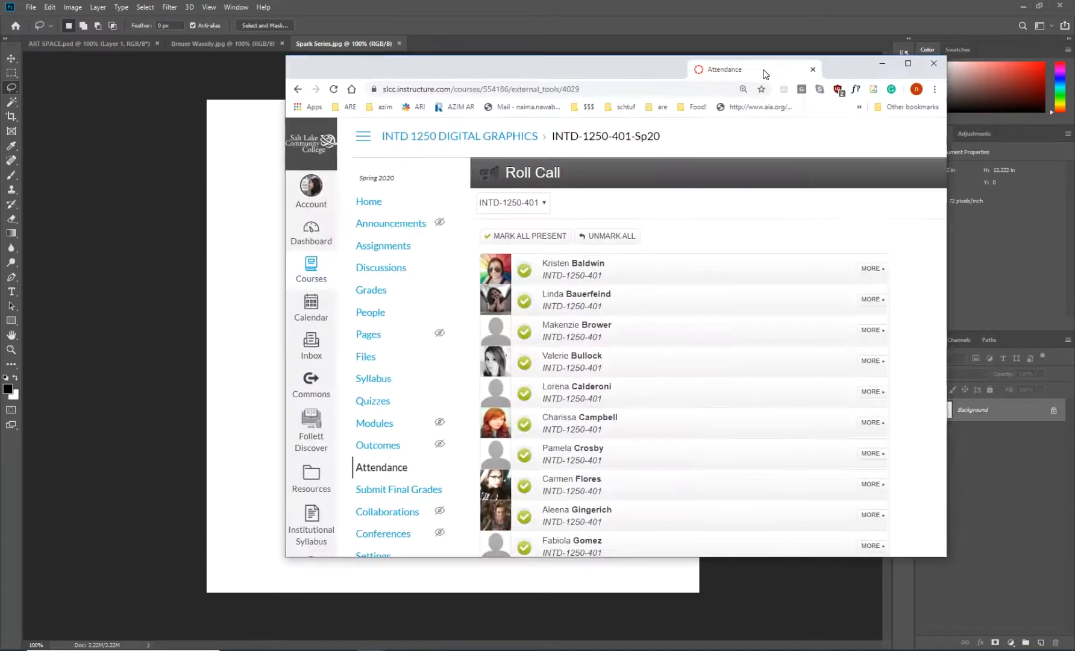
# - Switch to the browser, view the class playlist linked in the course's YouTube Playlist discussion, and return to Photoshop
pyautogui.moveTo(765, 74); pyautogui.dragTo(777, 1)
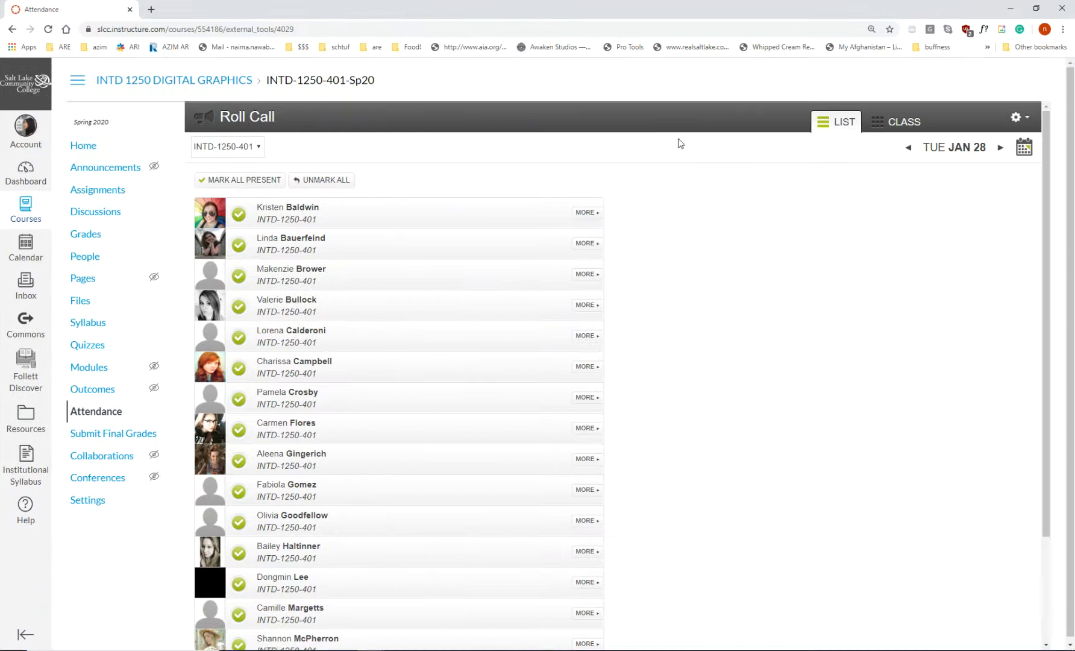
pyautogui.click(114, 169)
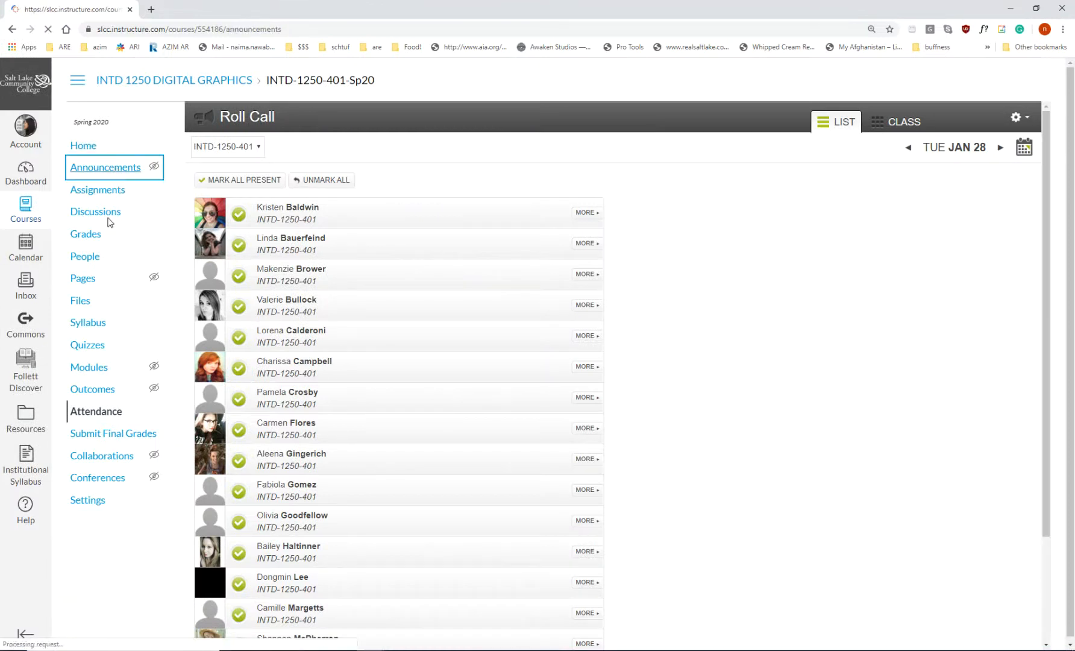
pyautogui.click(108, 215)
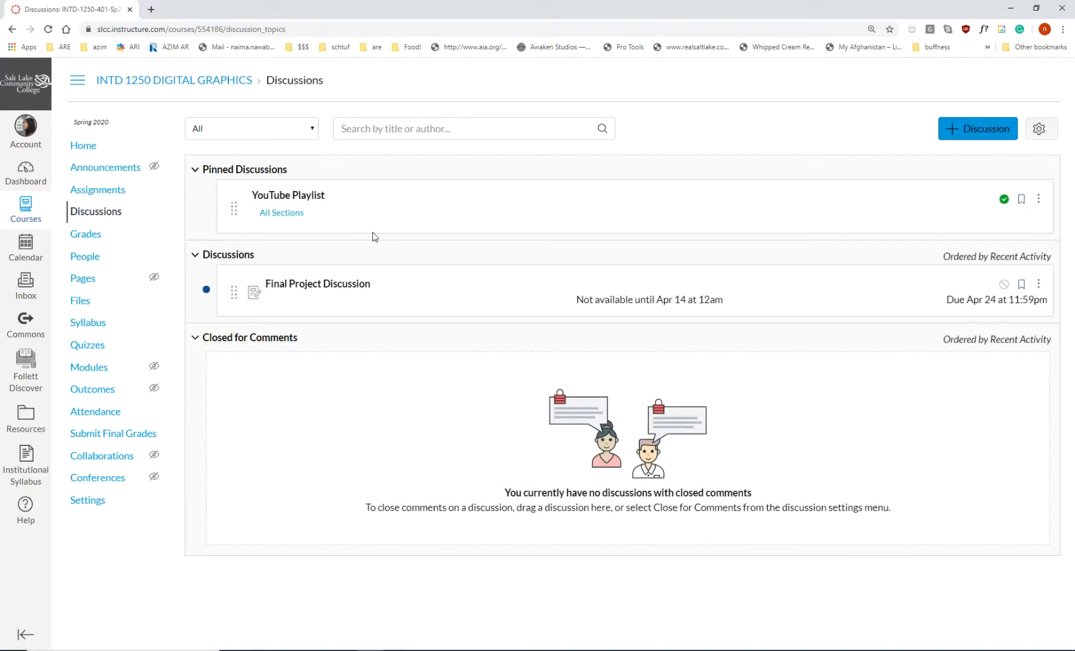
pyautogui.click(314, 201)
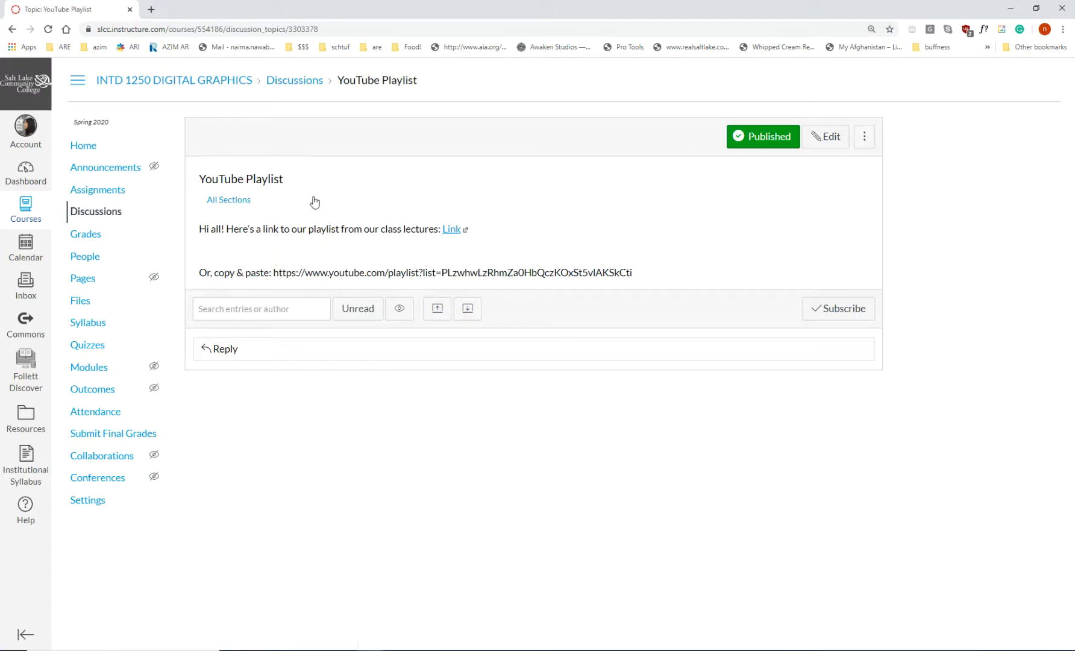
pyautogui.click(451, 229)
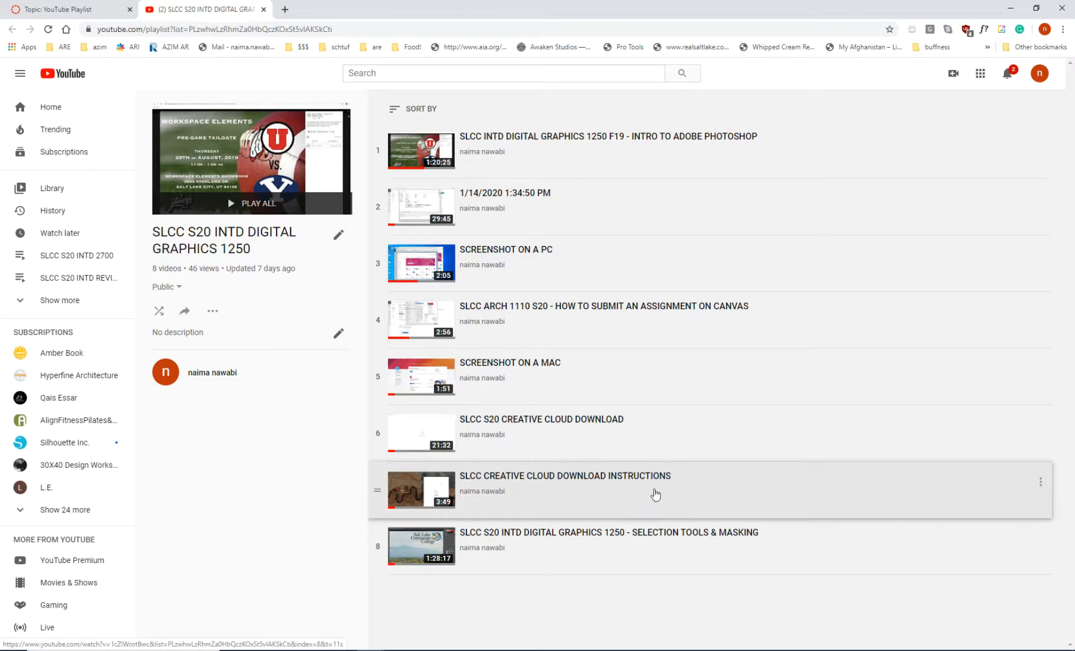
pyautogui.click(1011, 8)
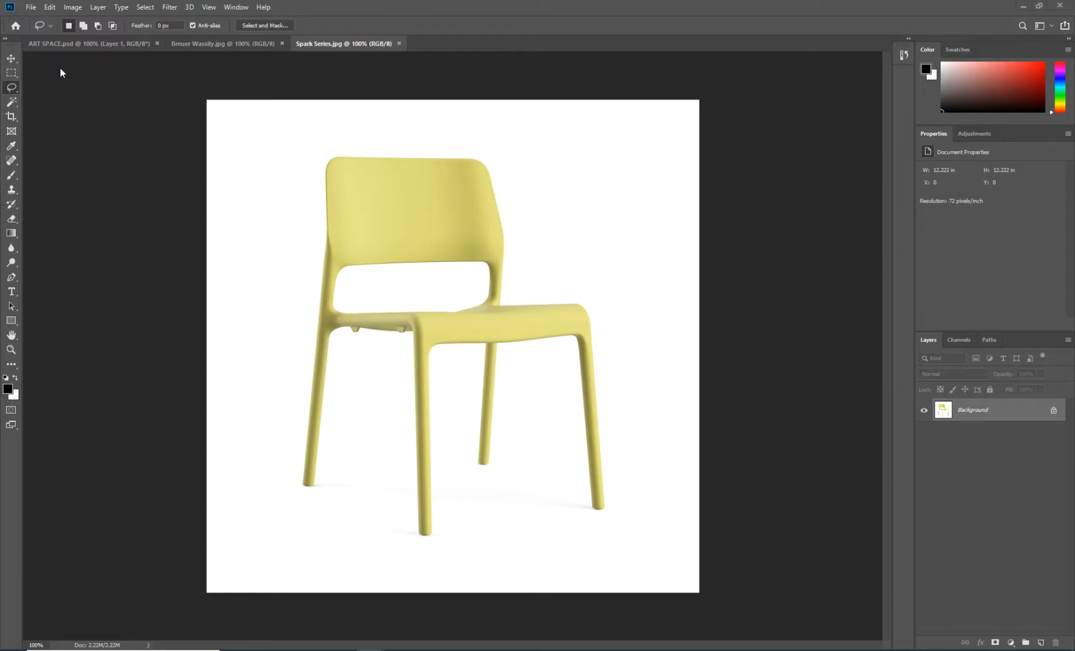
# - Examine the tool variants grouped with the Lasso and Magic Wand tools
pyautogui.click(12, 58)
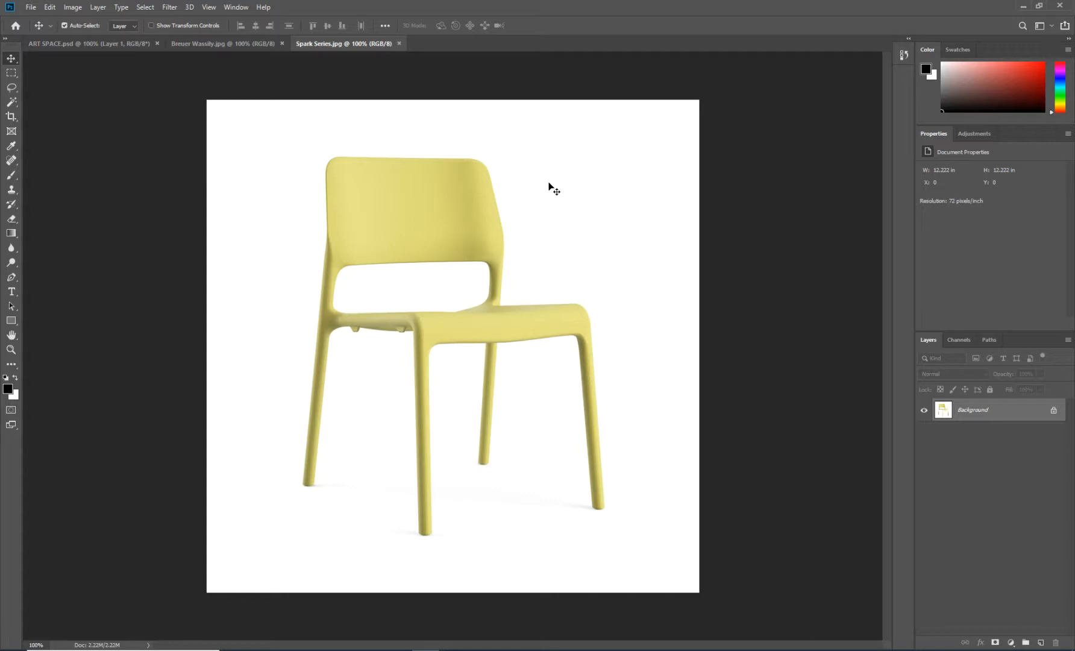
pyautogui.click(11, 88)
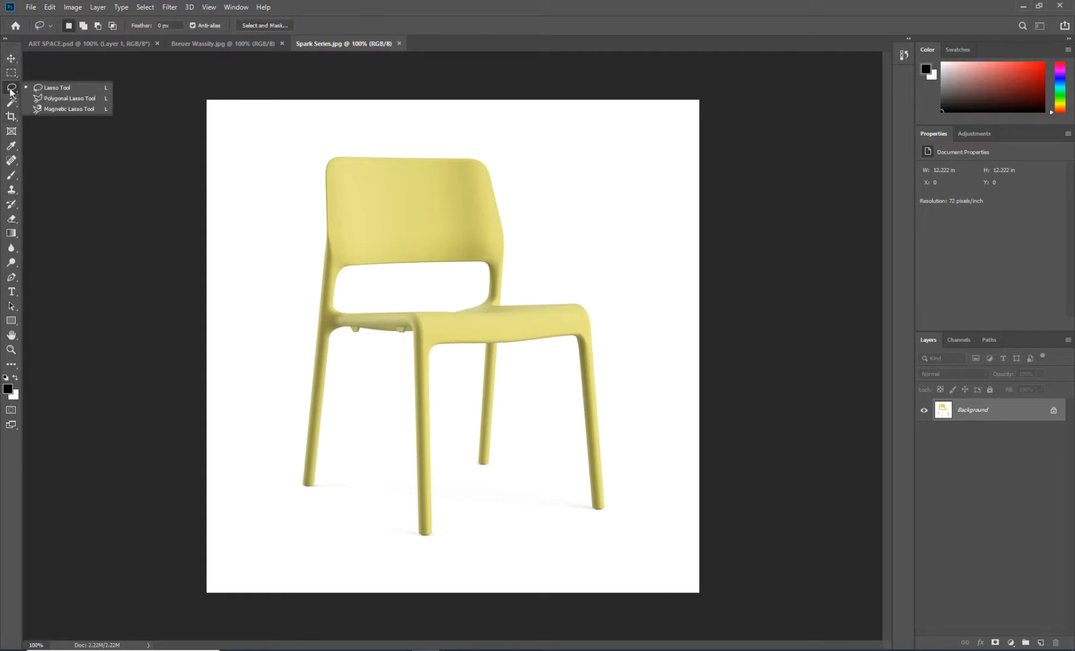
pyautogui.click(11, 89)
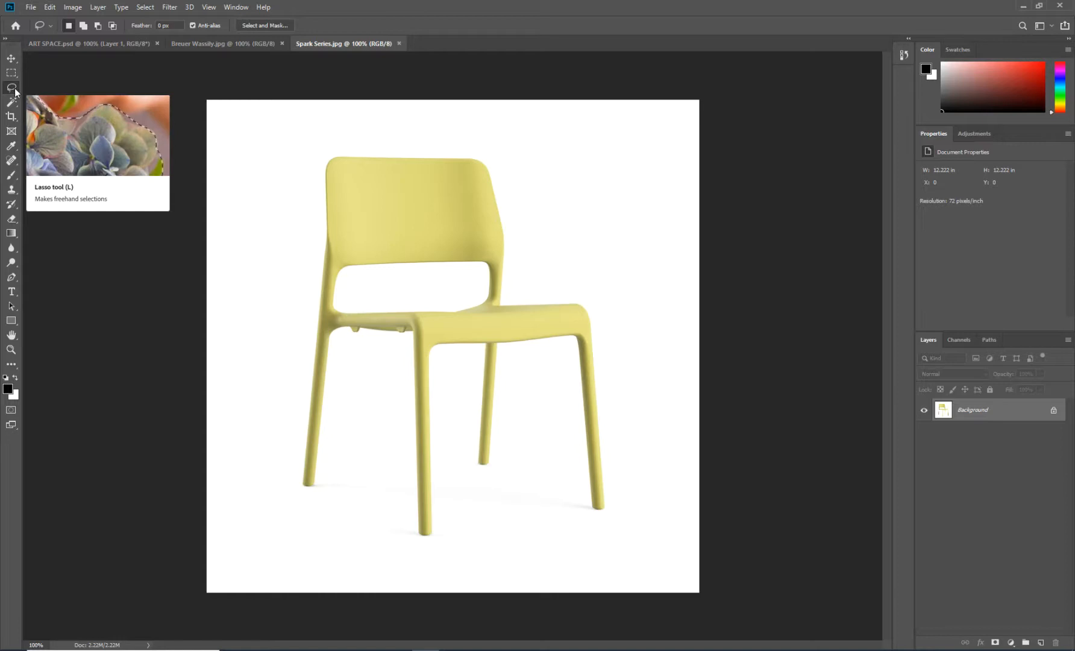
pyautogui.click(11, 89)
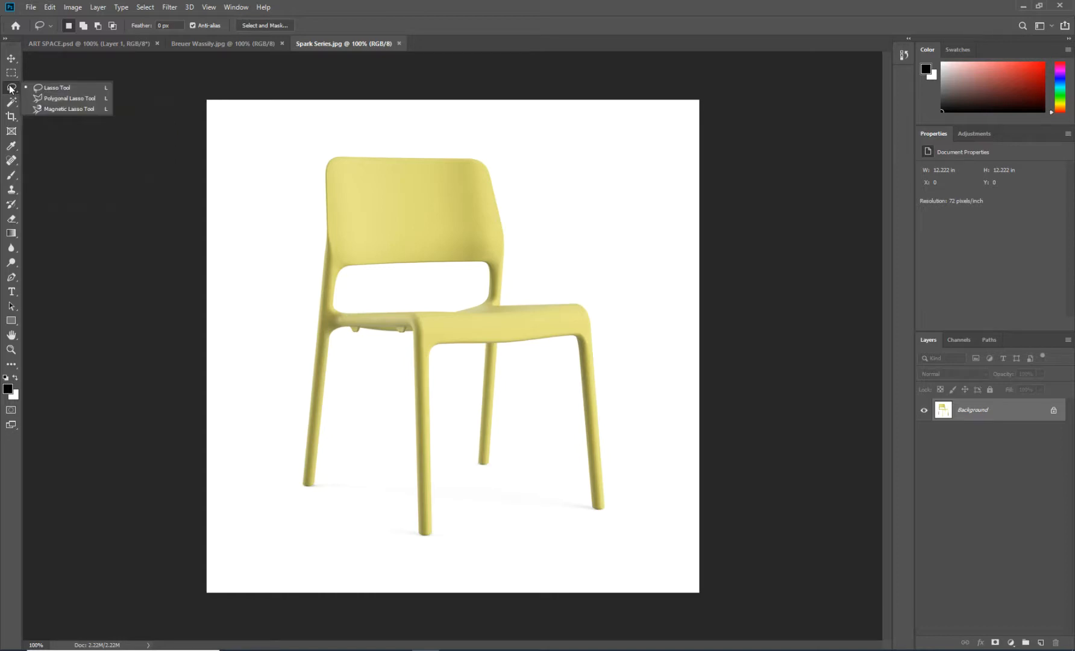
pyautogui.click(12, 103)
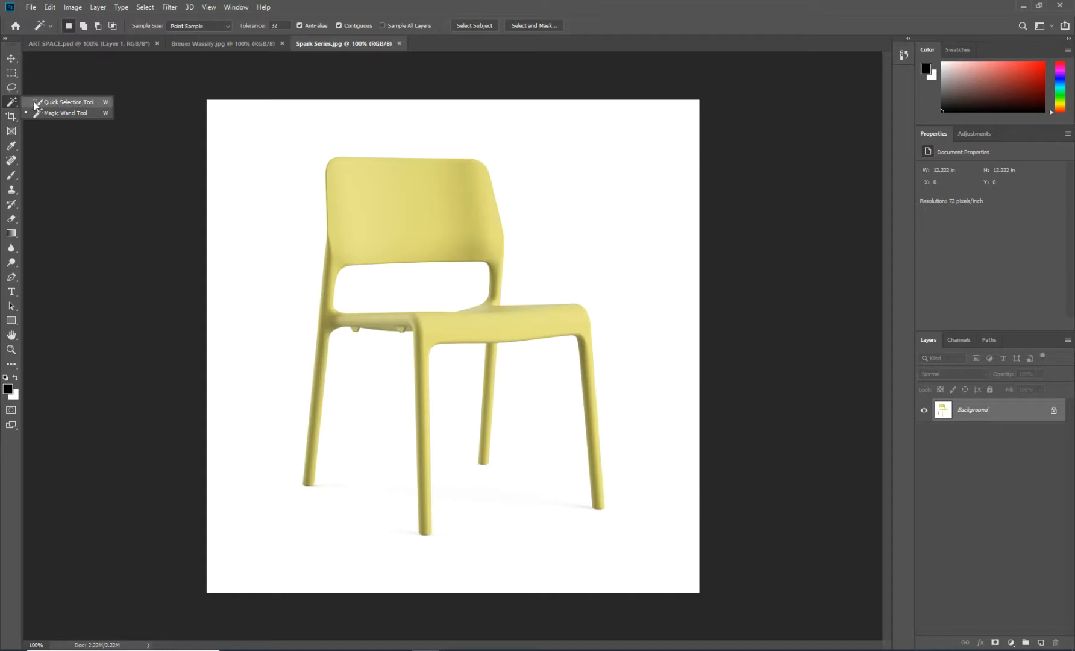
pyautogui.click(153, 100)
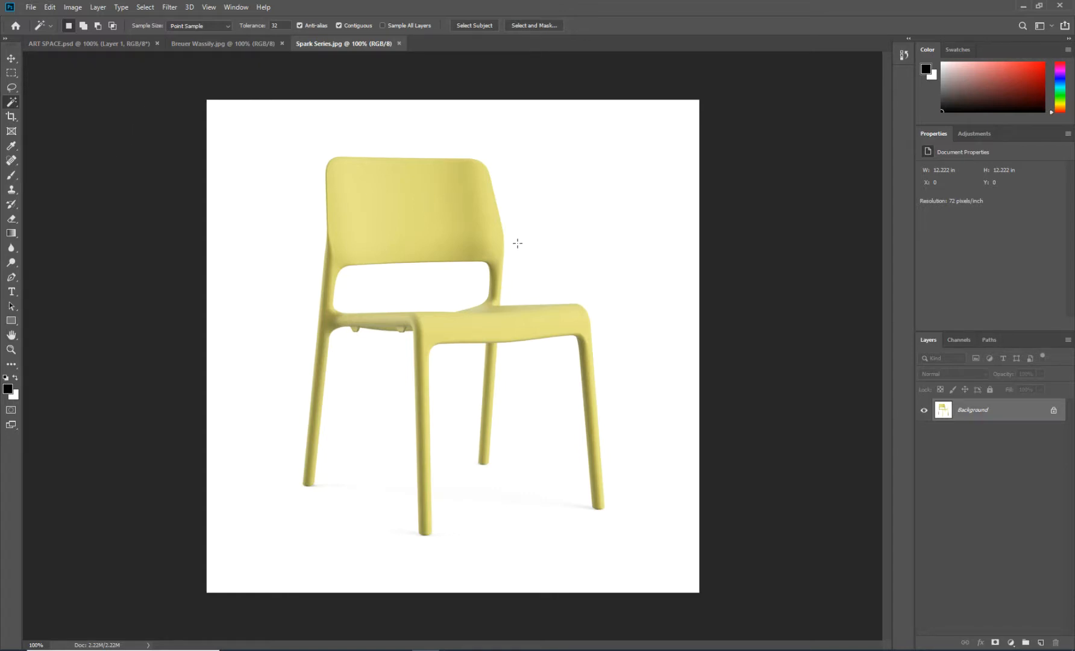
# - Activate the Quick Selection tool in place of the Magic Wand
pyautogui.press('v')
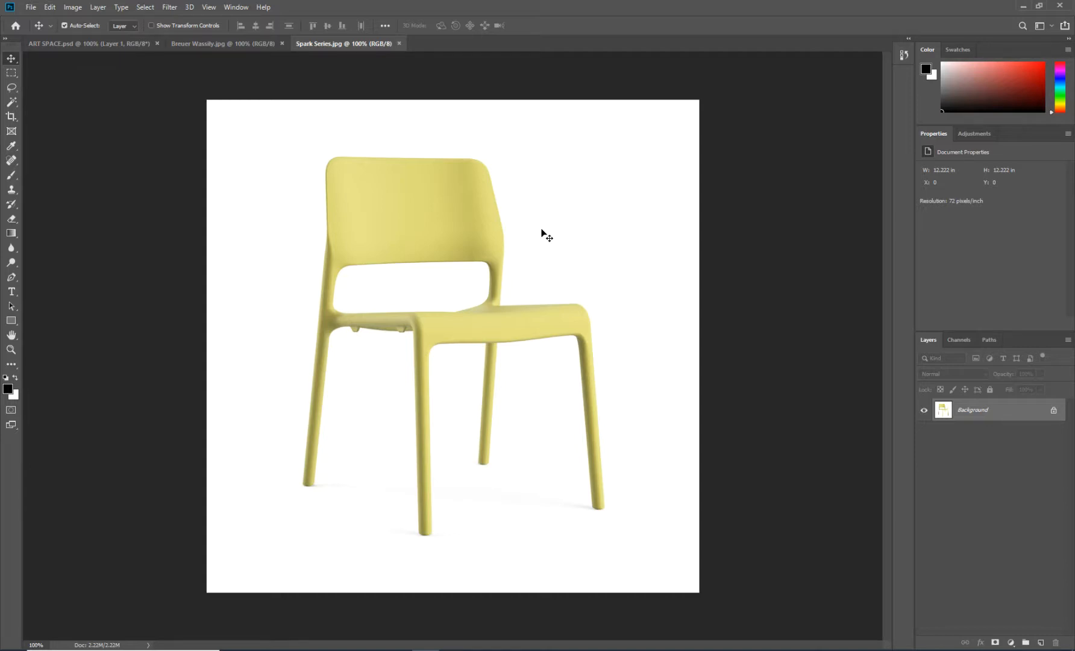
pyautogui.press('w')
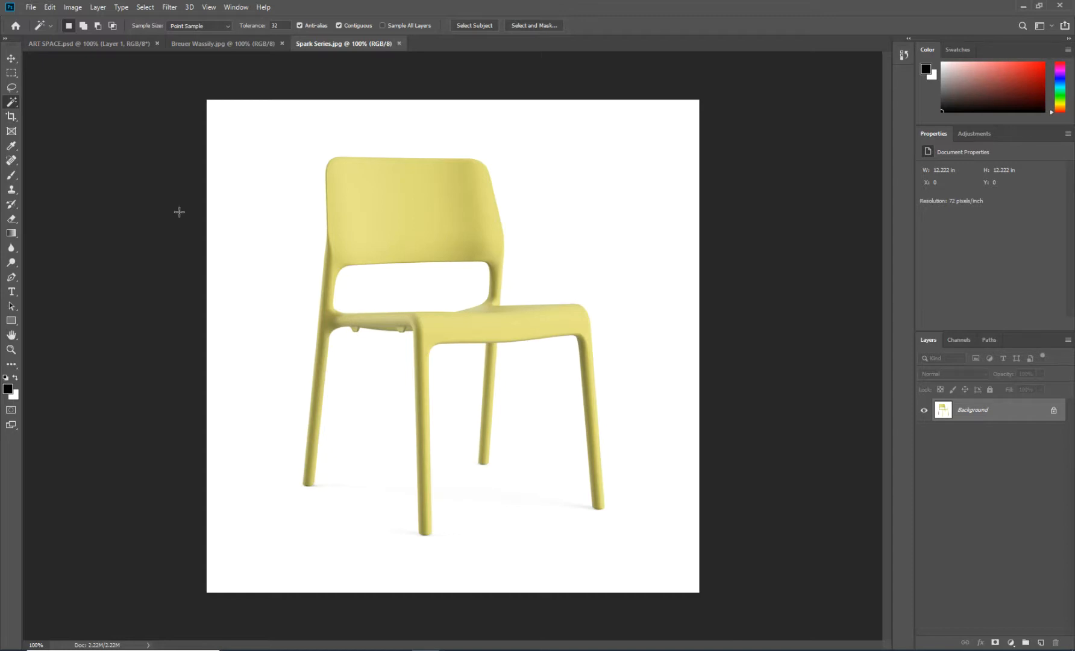
pyautogui.rightClick(12, 106)
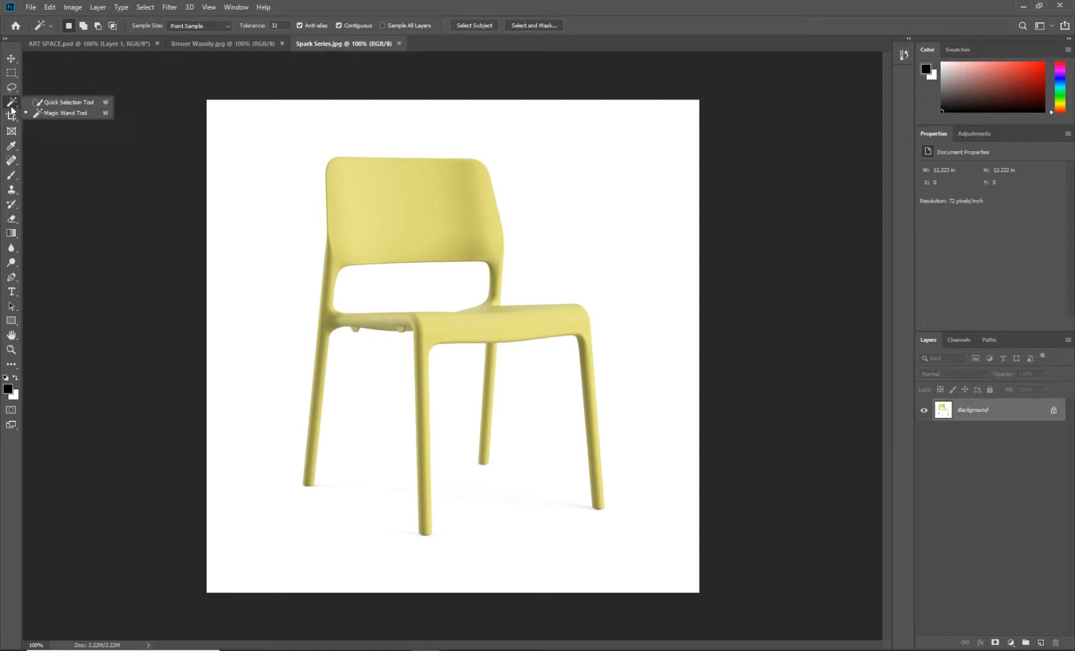
pyautogui.click(68, 102)
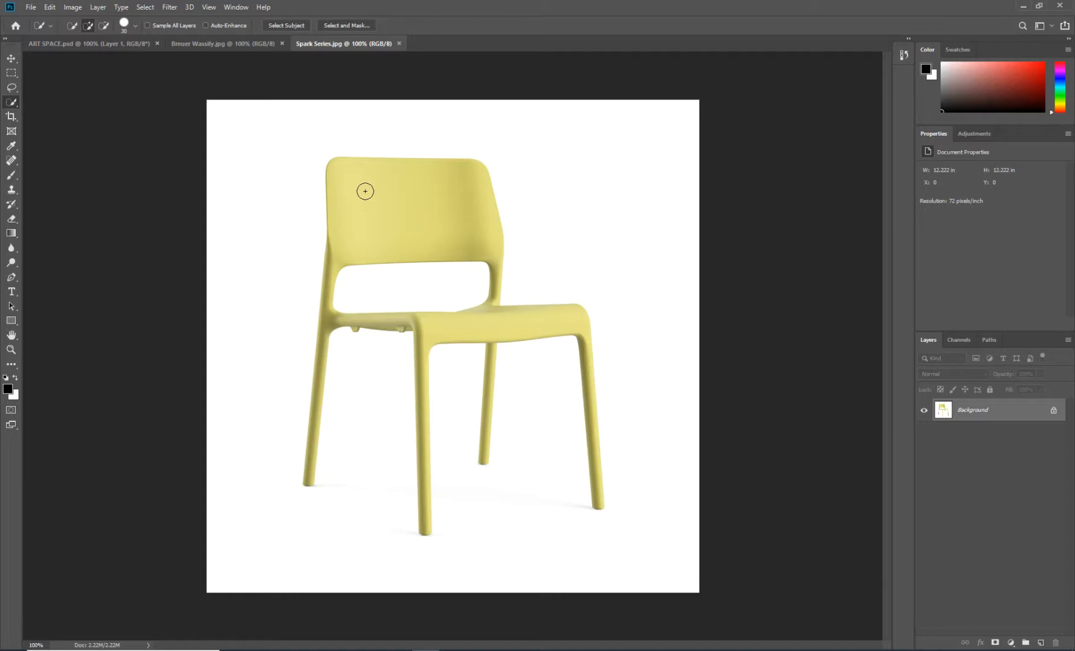
# - Toggle the Quick Selection cursor between the precise crosshair and the brush-size outline
pyautogui.press('capslock')
pyautogui.press('capslock')
pyautogui.press('capslock')
pyautogui.press('capslock')
pyautogui.press('capslock')
# - Enlarge and shrink the Quick Selection brush repeatedly, finishing at 50 px
pyautogui.press(']')
pyautogui.press(']')
pyautogui.press(']')
pyautogui.press('[')
pyautogui.press('[')
pyautogui.press('[')
pyautogui.press(']')
pyautogui.press(']')
pyautogui.press(']')
pyautogui.press(']')
pyautogui.press('[')
pyautogui.press('[')
pyautogui.press(']')
pyautogui.press(']')
pyautogui.press('[')
pyautogui.press(']')
pyautogui.press(']')
pyautogui.press(']')
pyautogui.press(']')
pyautogui.press(']')
pyautogui.press('[')
pyautogui.press('[')
pyautogui.press('[')
pyautogui.press(']')
pyautogui.press(']')
pyautogui.press(']')
pyautogui.press(']')
pyautogui.press(']')
pyautogui.press(']')
pyautogui.press(']')
pyautogui.press('[')
pyautogui.press('[')
pyautogui.press('[')
pyautogui.press('[')
pyautogui.press(']')
pyautogui.press(']')
pyautogui.press('[')
pyautogui.press('[')
pyautogui.press('[')
pyautogui.press('[')
pyautogui.press('[')
pyautogui.press('[')
pyautogui.press('[')
pyautogui.press('[')
pyautogui.press(']')
pyautogui.press(']')
pyautogui.press(']')
pyautogui.press('[')
pyautogui.press('[')
# - Switch to the Move tool and back to Quick Selection, and enlarge the brush to 70 px
pyautogui.press('v')
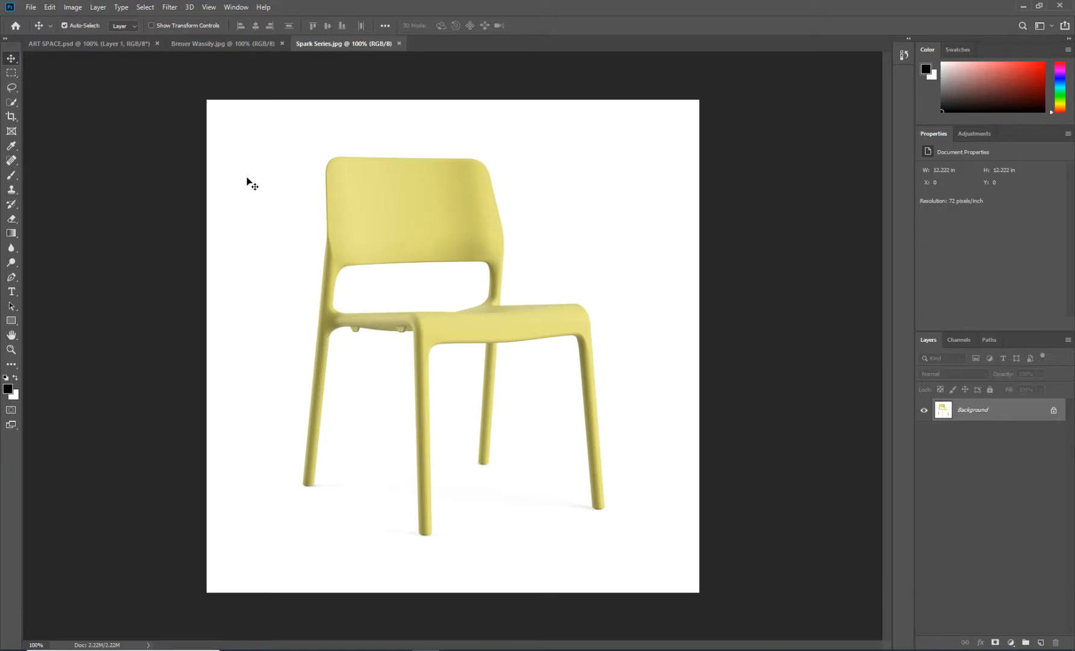
pyautogui.press('w')
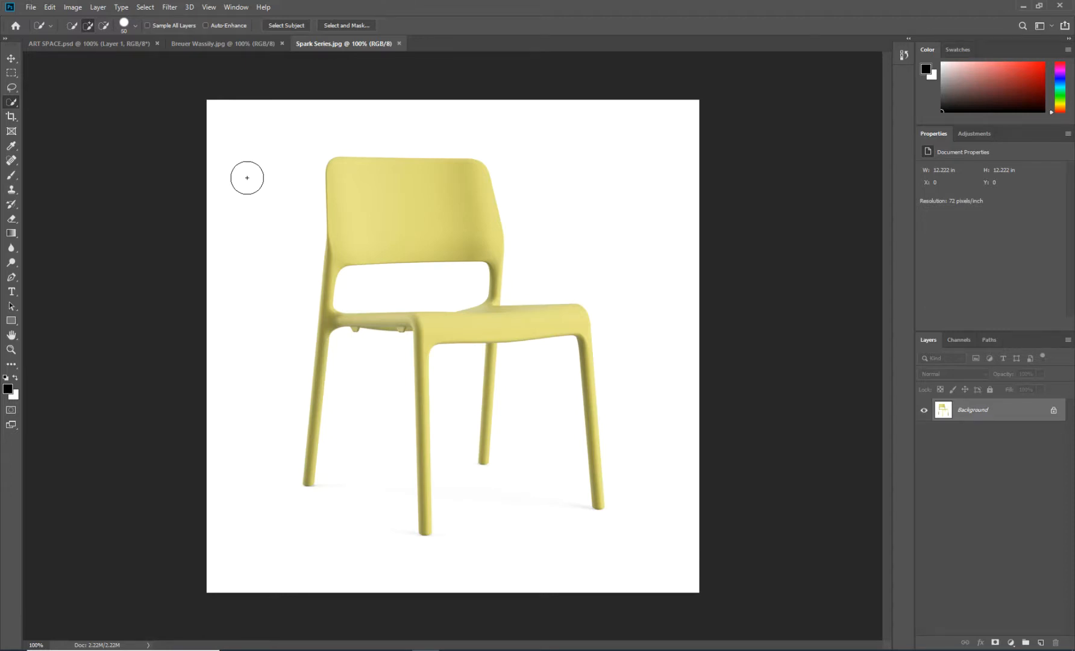
pyautogui.press('[')
pyautogui.press(']')
pyautogui.press(']')
pyautogui.press(']')
pyautogui.press(']')
pyautogui.press(']')
pyautogui.press('[')
# - Inspect the canvas context menu and the Quick Selection brush options for the size setting
pyautogui.rightClick(558, 212)
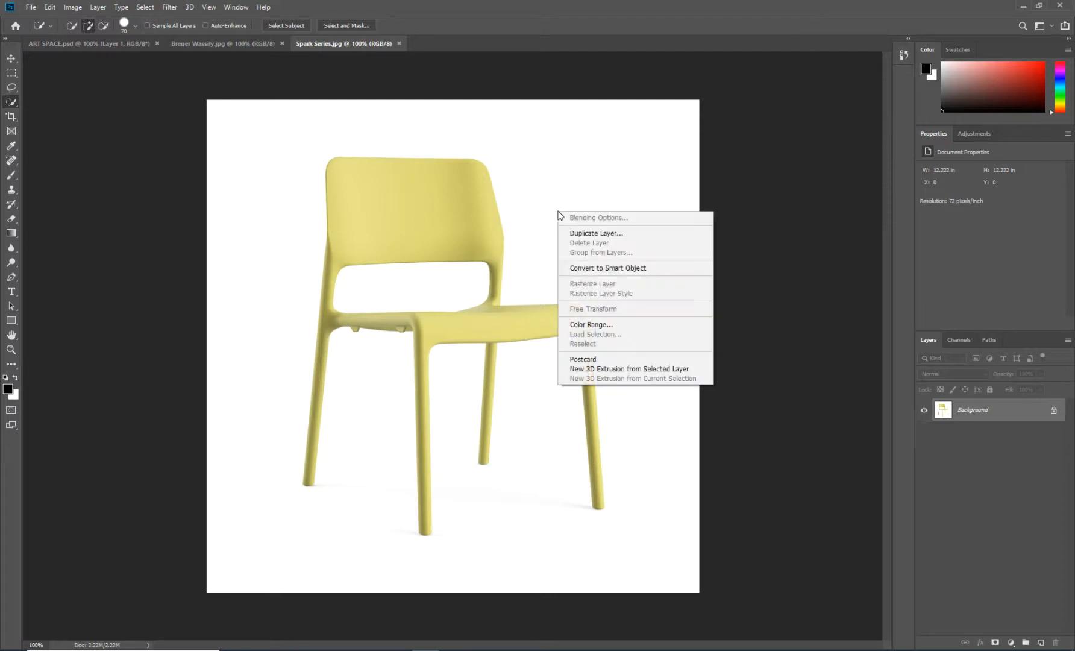
pyautogui.rightClick(506, 326)
pyautogui.click(556, 257)
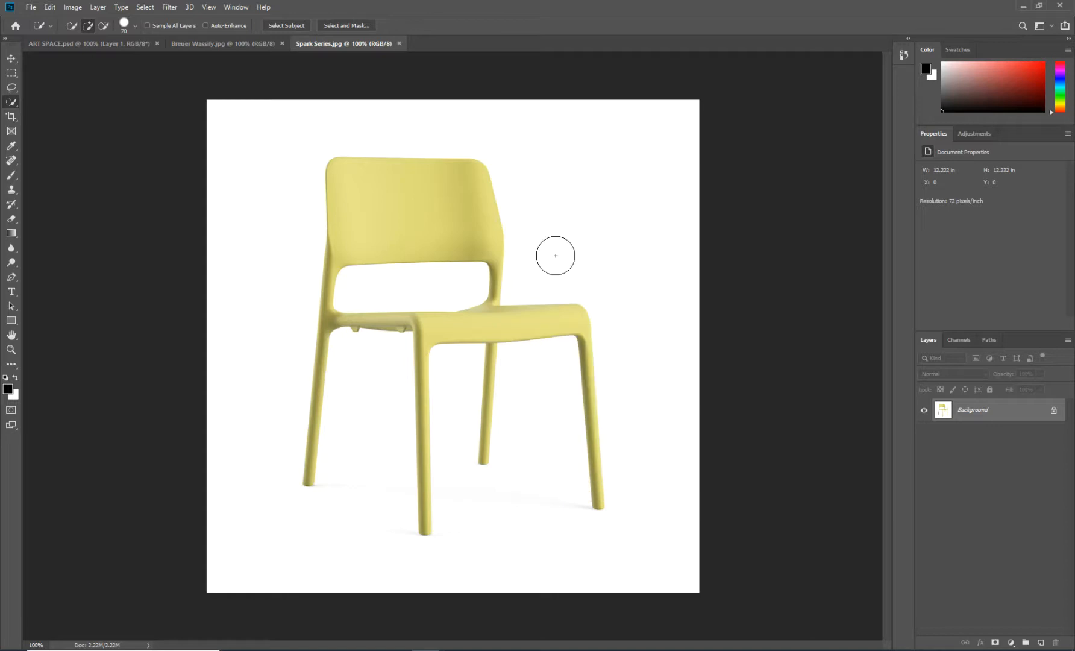
pyautogui.click(135, 26)
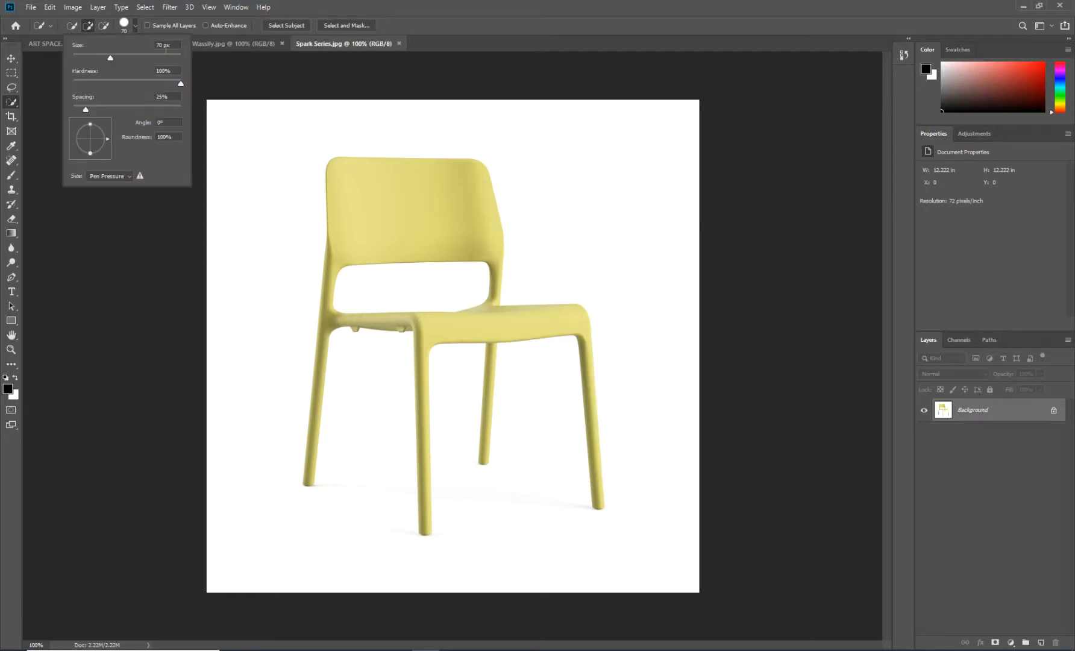
pyautogui.click(543, 196)
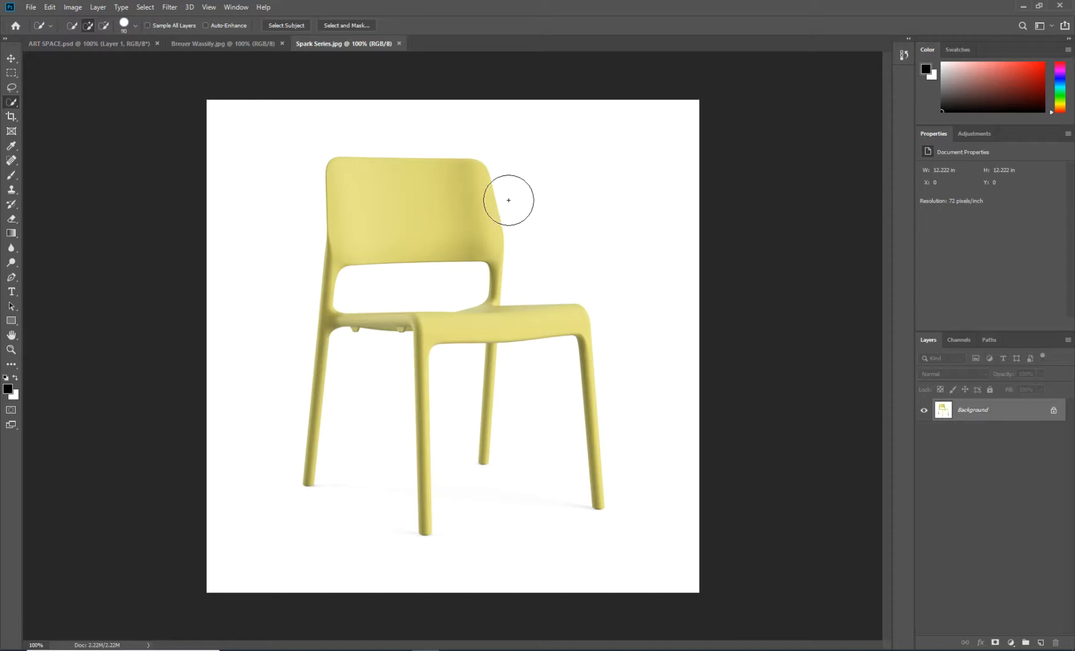
# - Set the Quick Selection brush size to exactly 70 px
pyautogui.press(']')
pyautogui.click(133, 26)
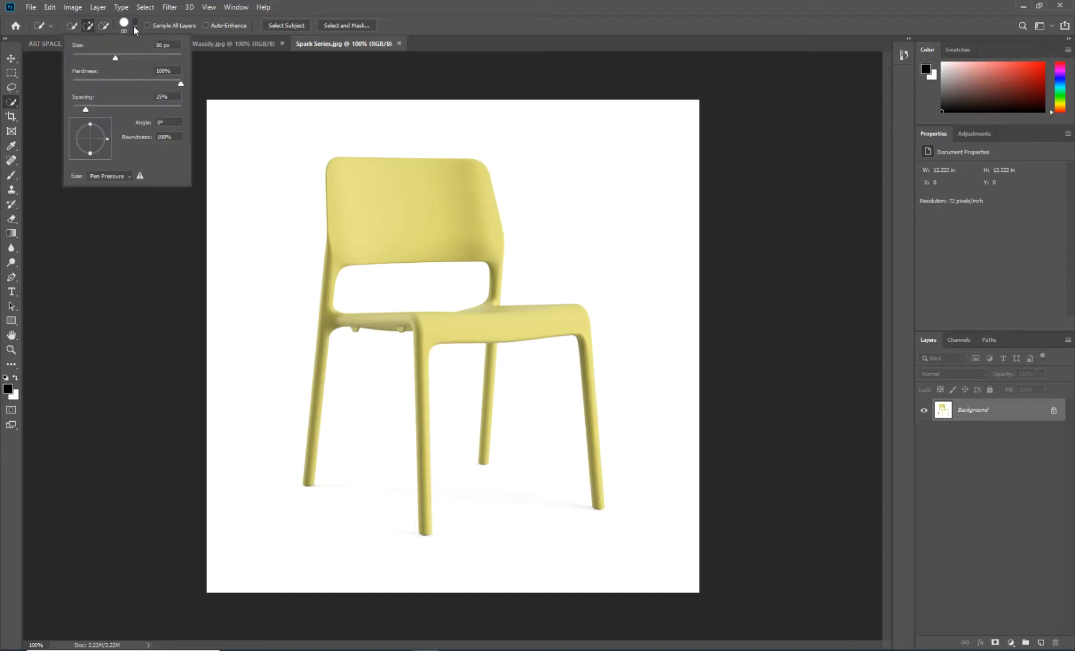
pyautogui.click(164, 44)
pyautogui.write('70')
pyautogui.press('Return')
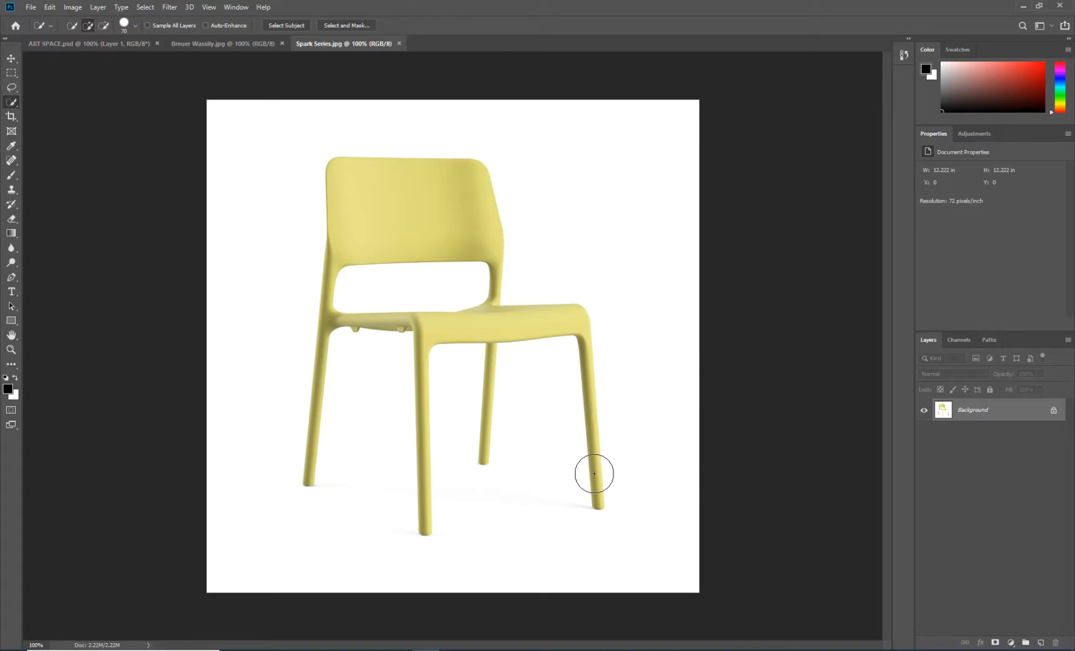
# - Try to select the chair's right front leg with the 70 px brush, and clear the selection
pyautogui.moveTo(597, 496)
pyautogui.mouseDown()
pyautogui.moveTo(583, 358)
pyautogui.moveTo(588, 464)
pyautogui.mouseUp()
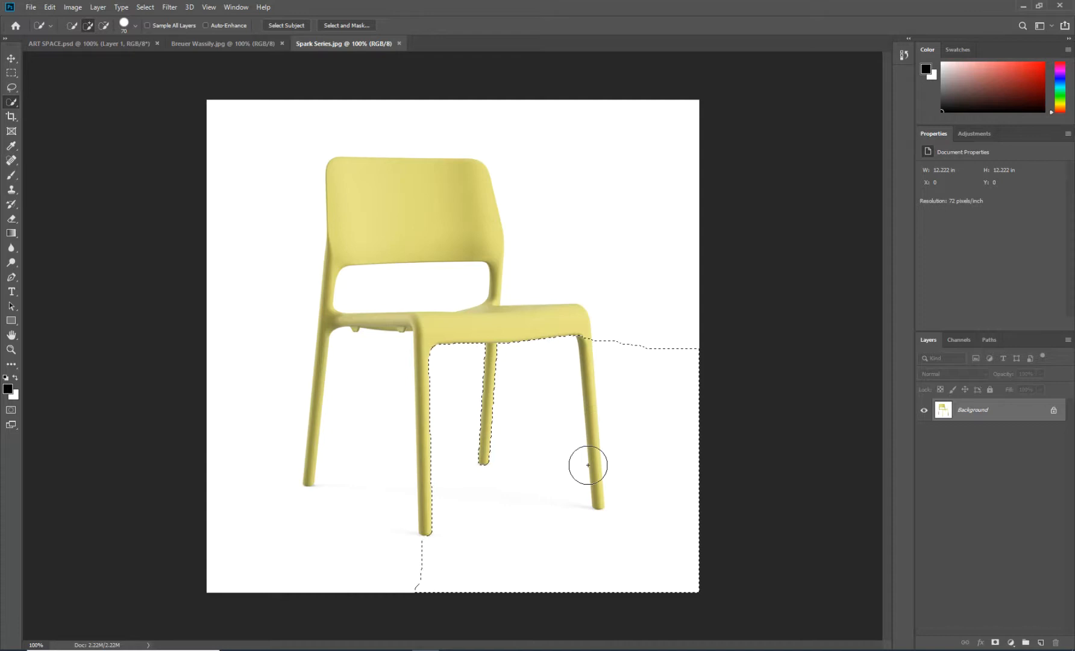
pyautogui.hotkey('ctrl', 'd')
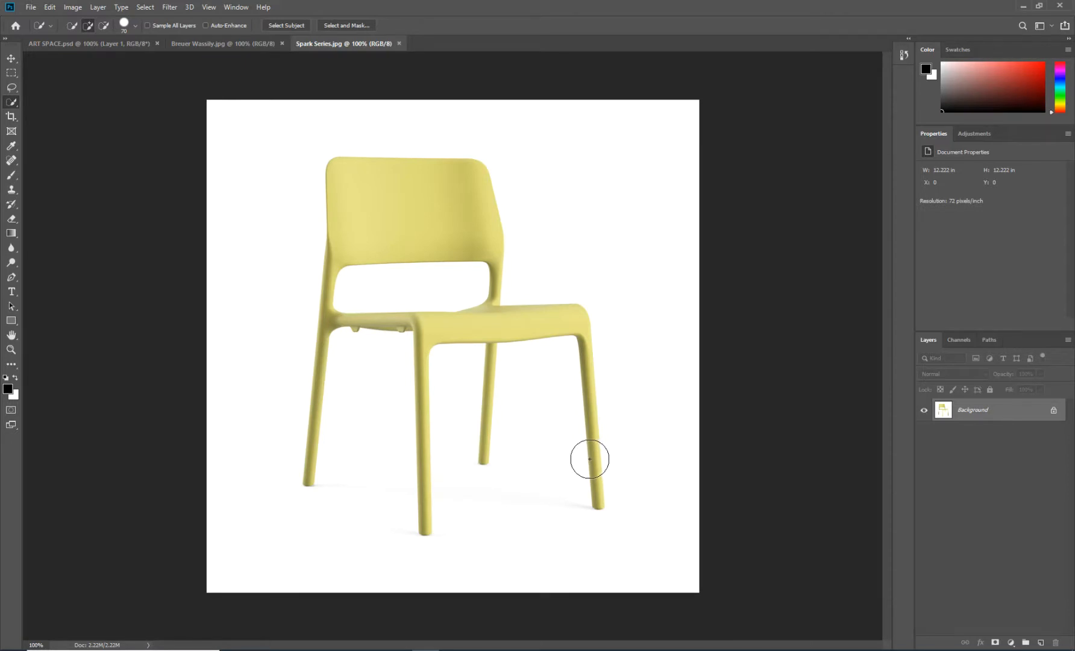
# - Reduce the brush to 25 px and select the chair's right front leg, seat and backrest
pyautogui.press('[')
pyautogui.press('[')
pyautogui.press('[')
pyautogui.press('[')
pyautogui.press('[')
pyautogui.moveTo(551, 321)
pyautogui.mouseDown()
pyautogui.moveTo(487, 319)
pyautogui.moveTo(494, 274)
pyautogui.moveTo(483, 249)
pyautogui.moveTo(442, 236)
pyautogui.mouseUp()
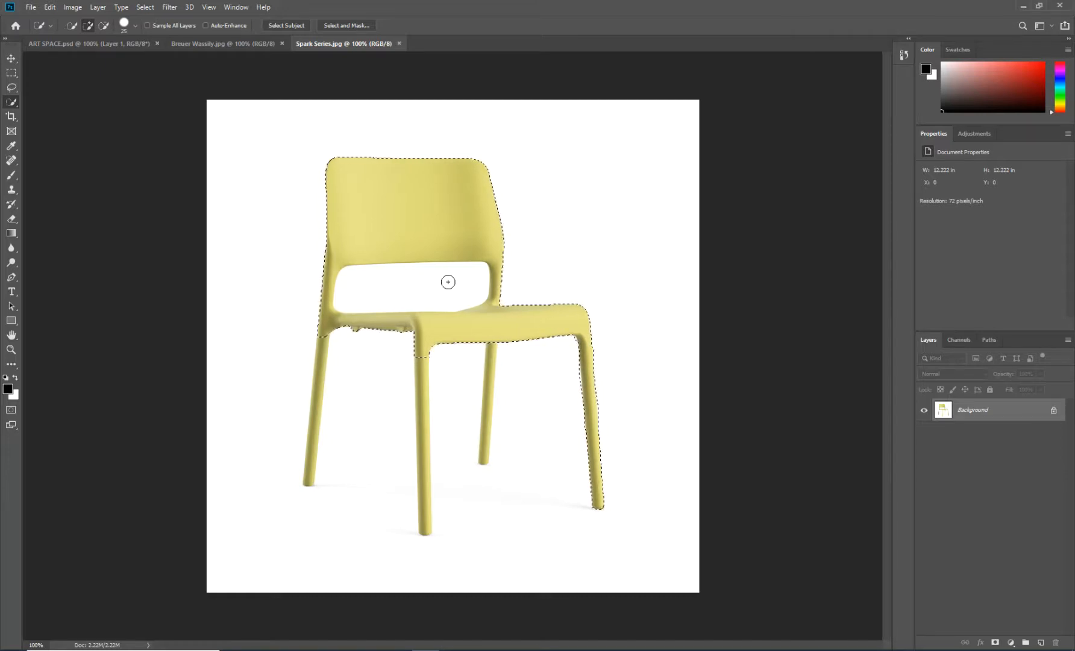
# - Subtract the white opening between the backrest and seat from the chair selection, and deselect everything
pyautogui.press('alt')
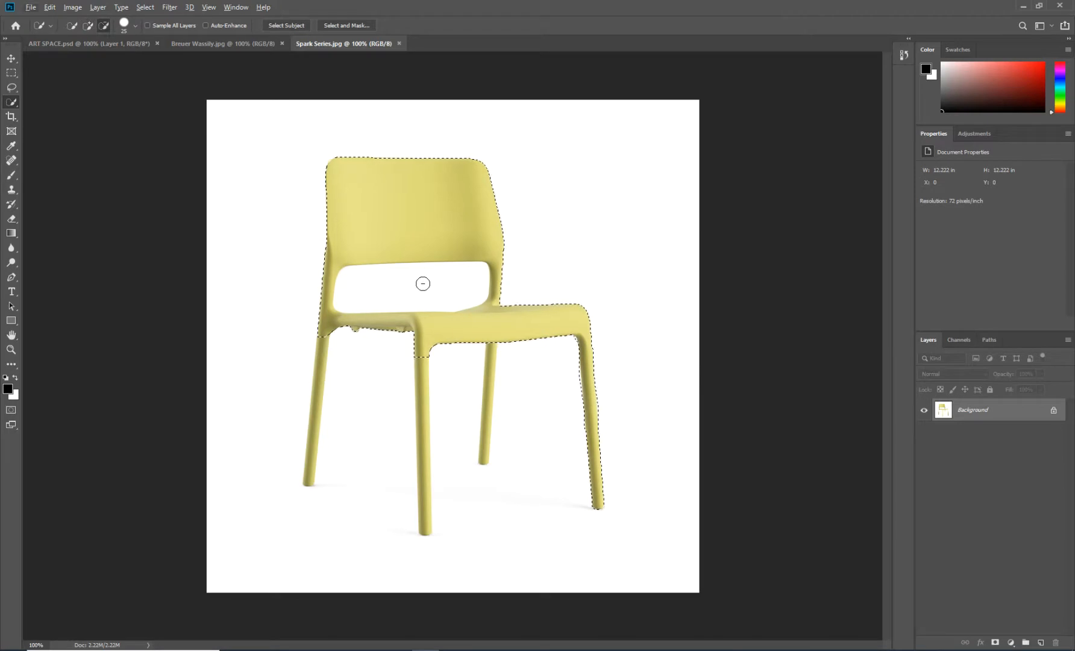
pyautogui.press('alt')
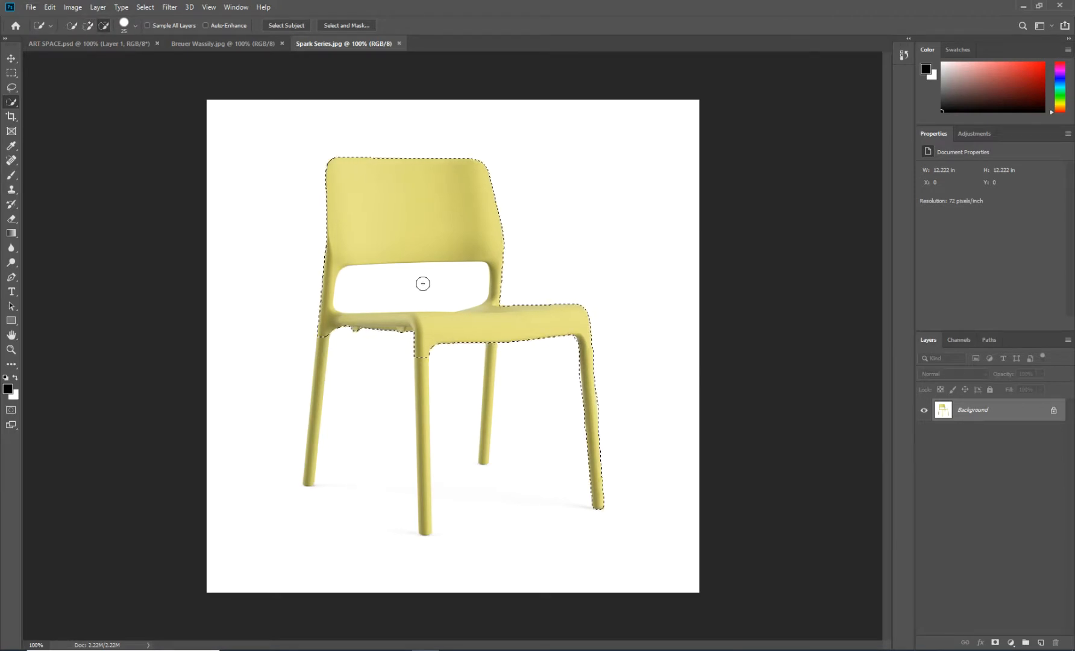
pyautogui.press('alt')
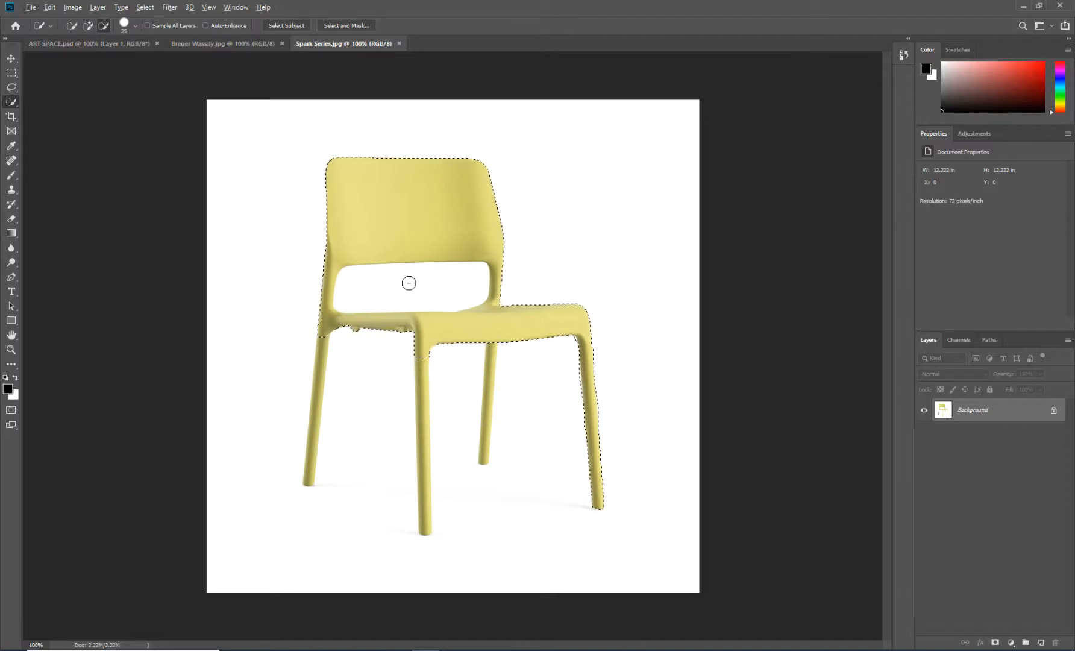
pyautogui.press('alt')
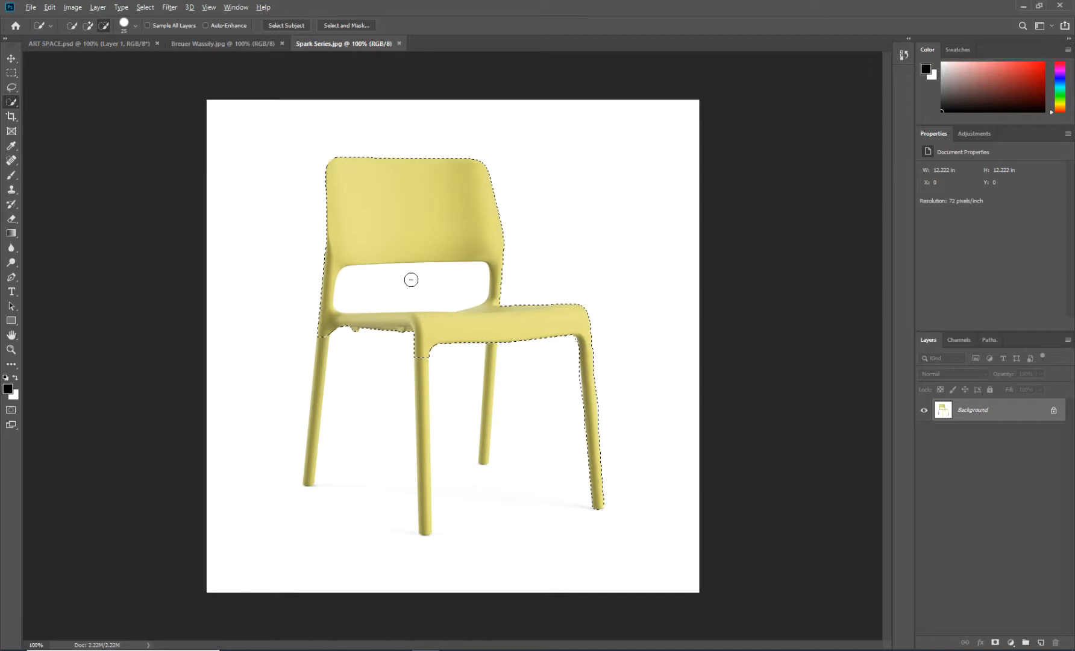
pyautogui.press('alt')
pyautogui.press('alt')
pyautogui.moveTo(479, 269); pyautogui.dragTo(480, 270)
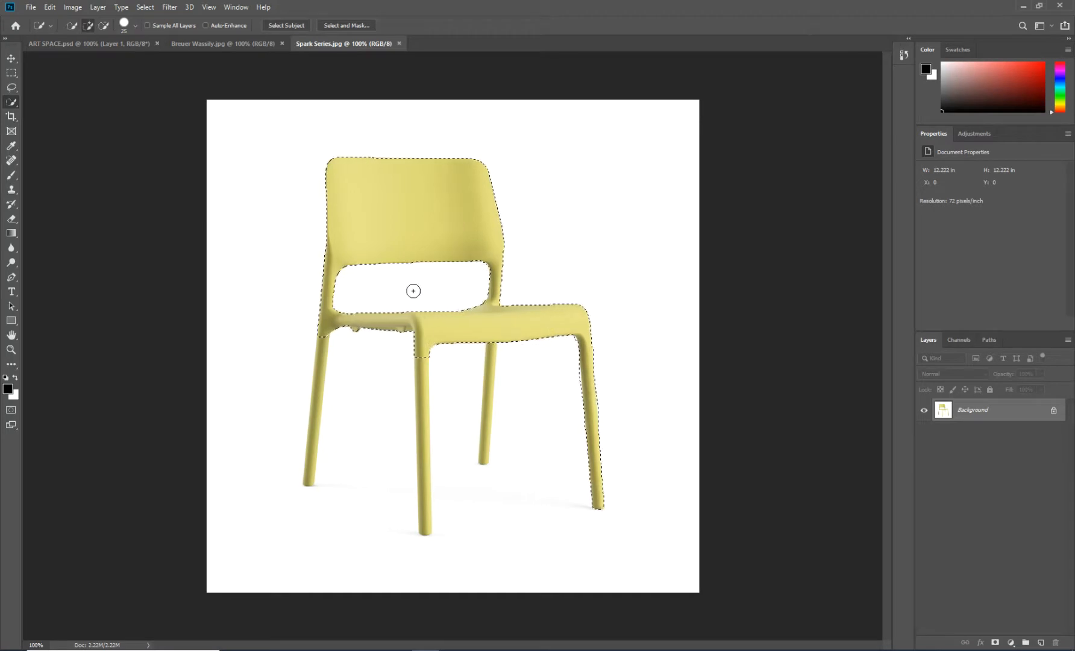
pyautogui.hotkey('ctrl', 'd')
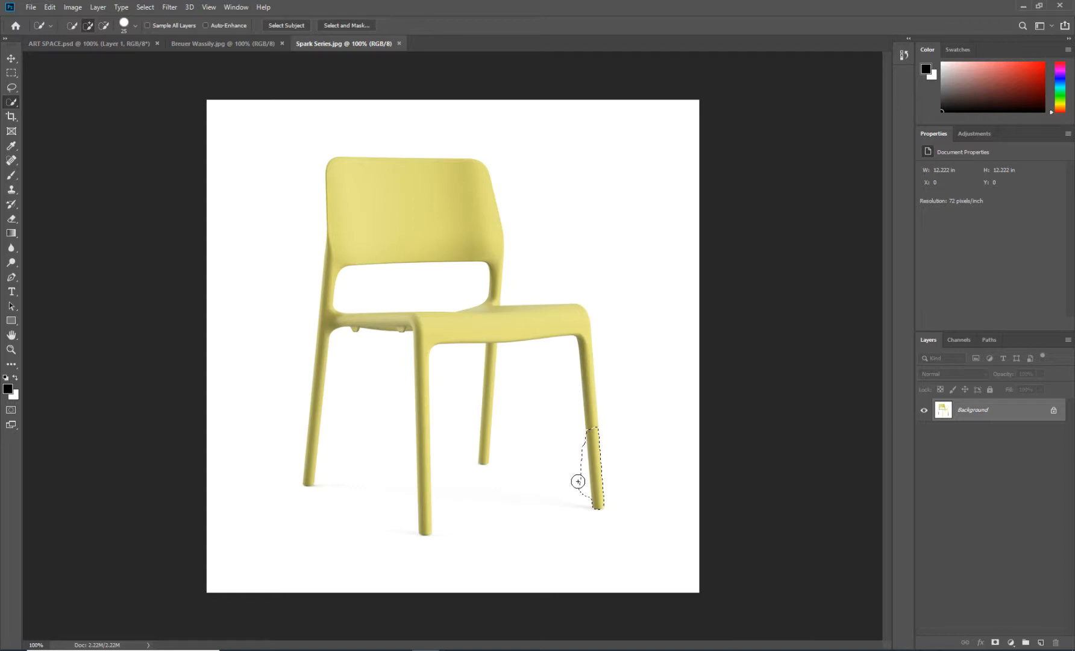
# - Subtract the white area beside the lower part of the right front leg from the selection
pyautogui.press('alt')
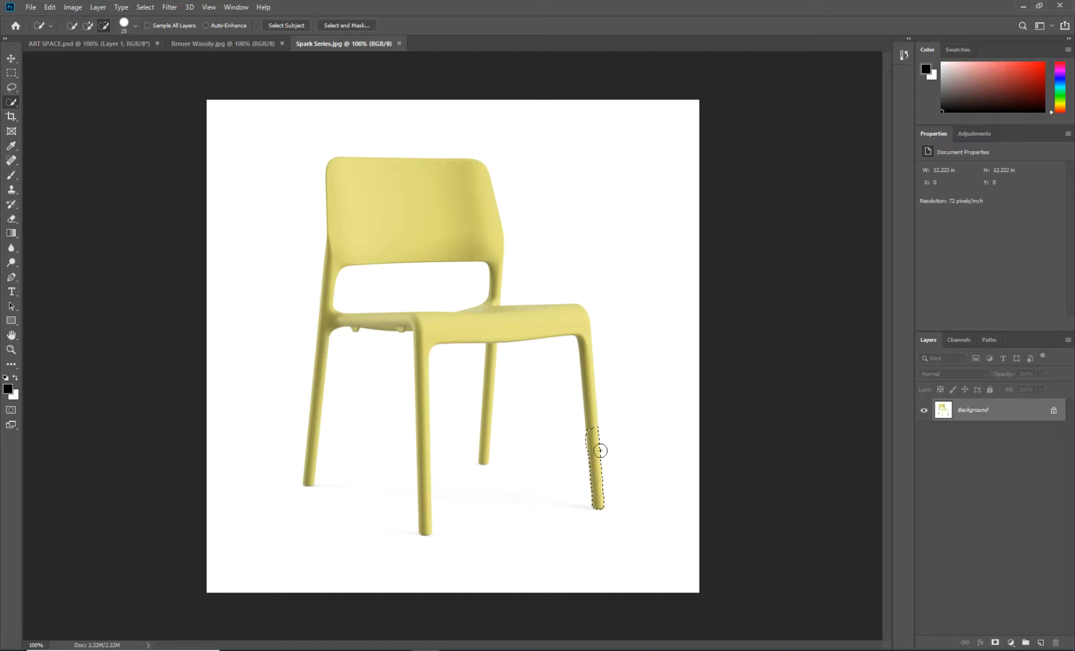
pyautogui.press('alt')
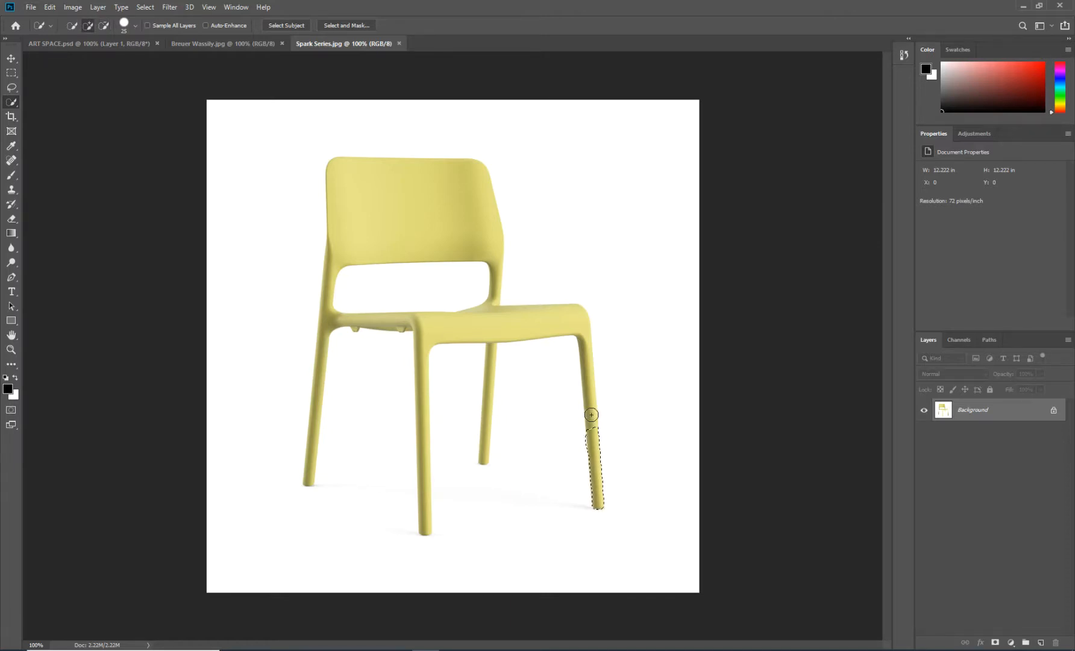
pyautogui.press('alt')
pyautogui.press('alt')
pyautogui.press('alt')
# - Extend the selection over the upper right front leg, seat and backrest, and subtract the white opening under the backrest
pyautogui.click(588, 377)
pyautogui.moveTo(587, 361)
pyautogui.mouseDown()
pyautogui.moveTo(577, 322)
pyautogui.moveTo(496, 324)
pyautogui.moveTo(449, 307)
pyautogui.moveTo(479, 295)
pyautogui.mouseUp()
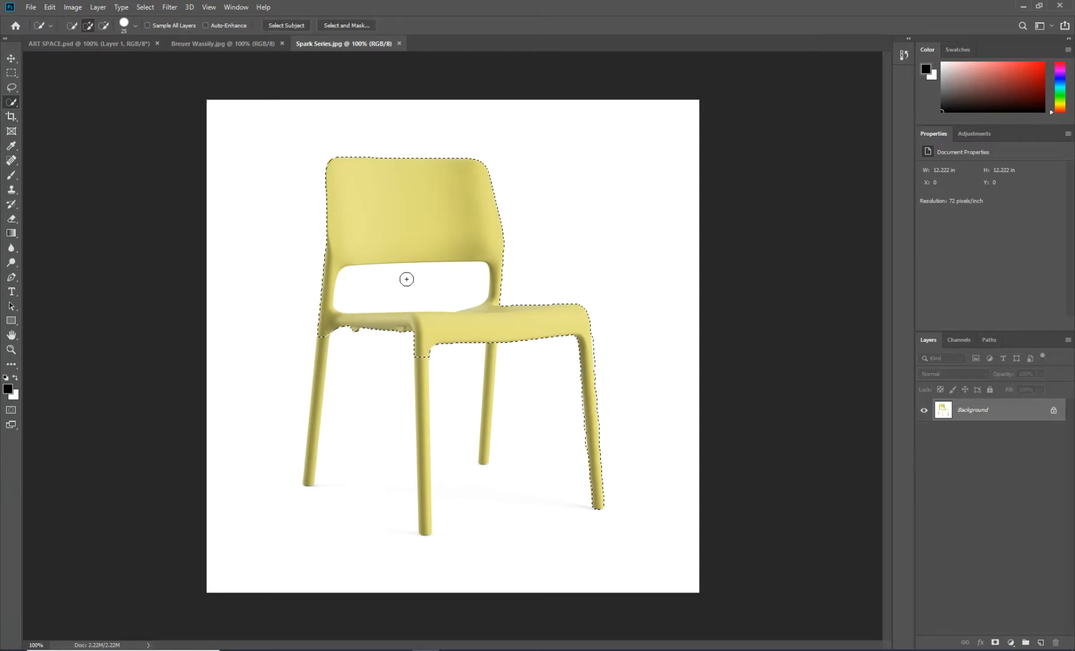
pyautogui.press('alt')
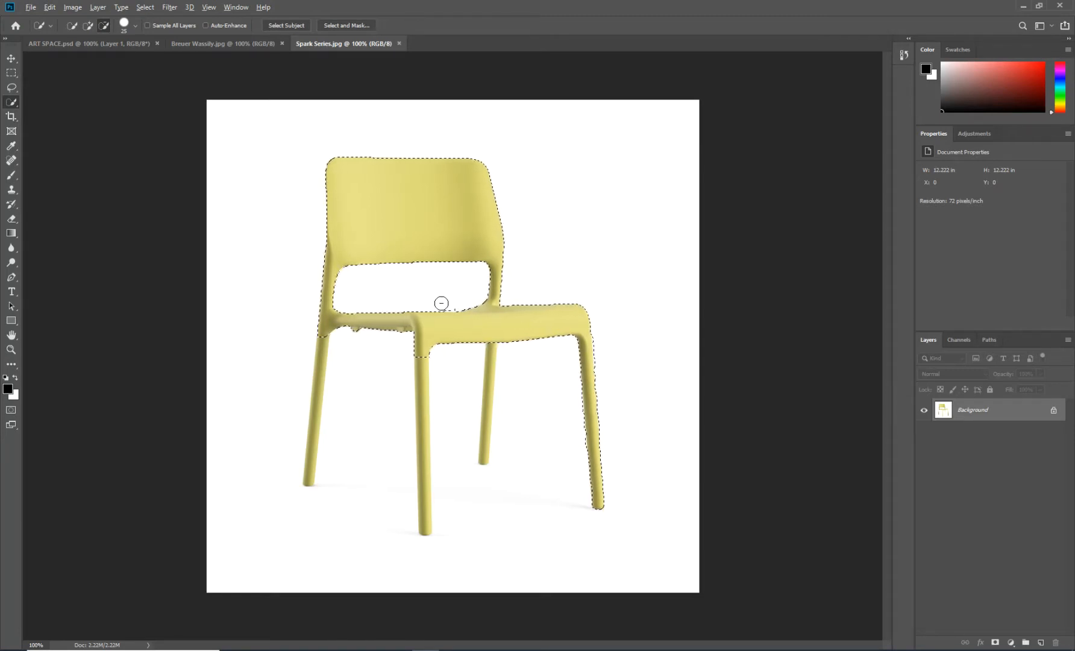
pyautogui.press('alt')
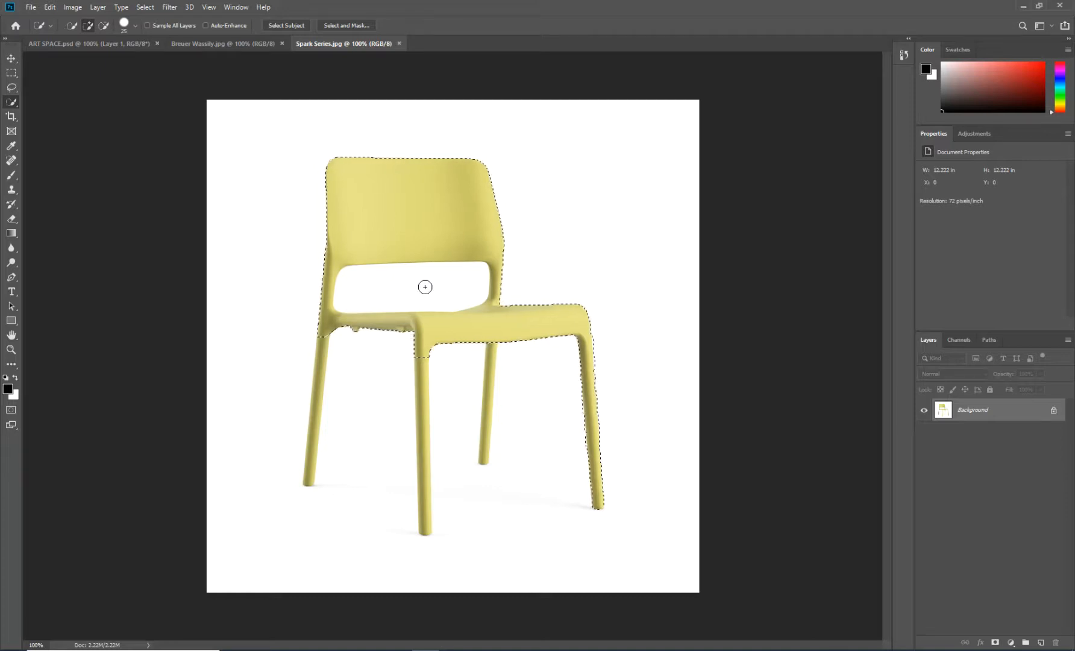
pyautogui.press('alt')
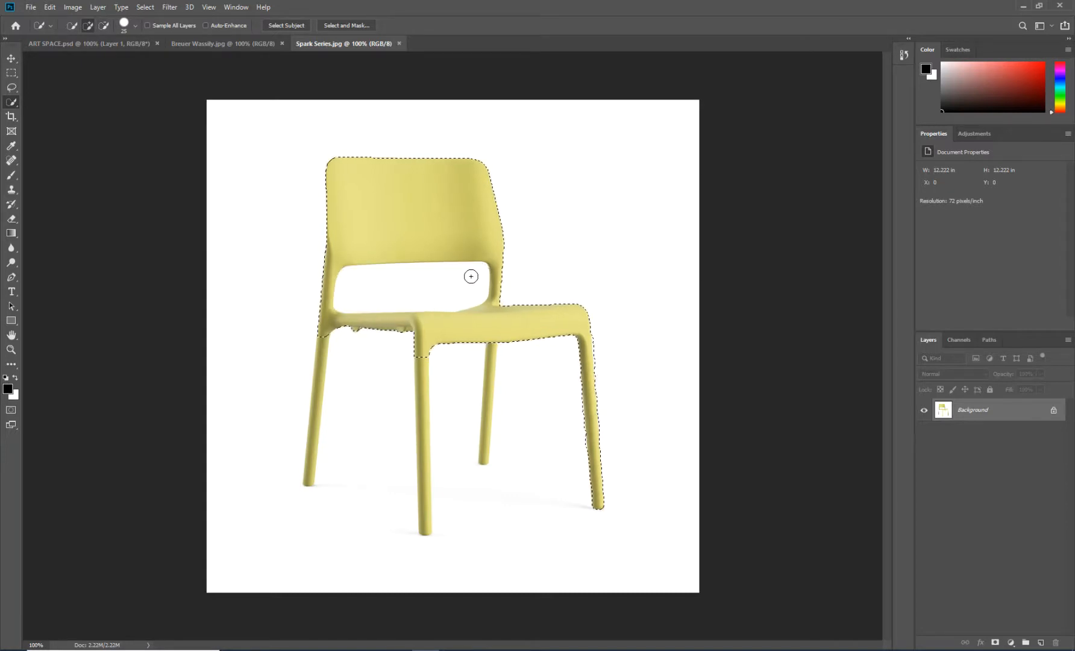
pyautogui.press('alt')
# - Reduce the brush to 15 px and add the chair's right rear leg to the selection
pyautogui.hotkey('ctrl', '+')
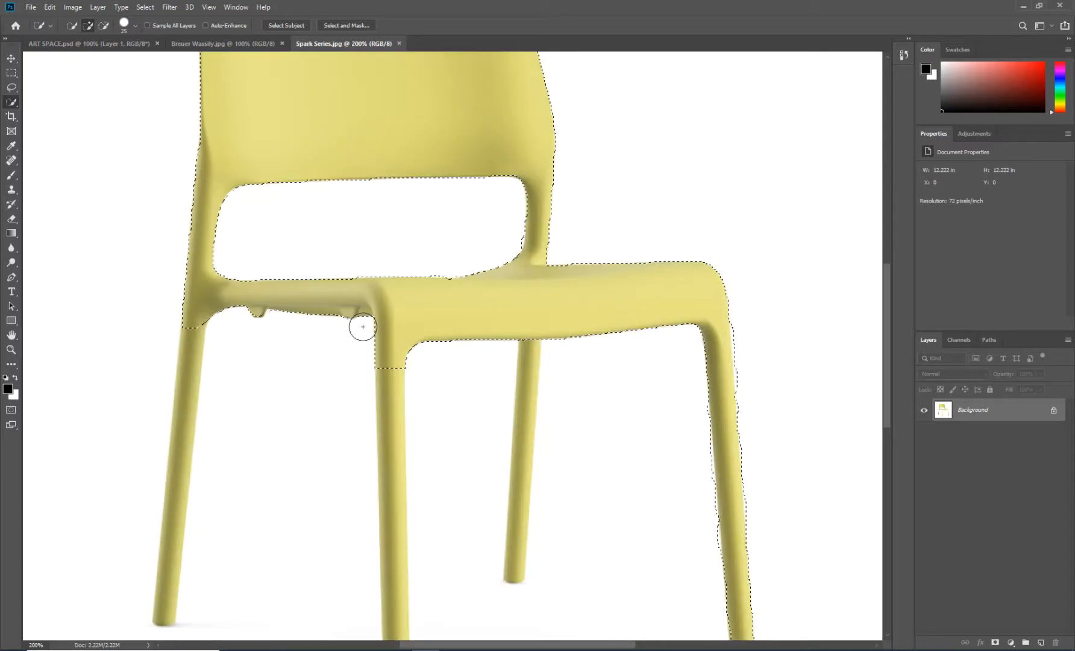
pyautogui.scroll(-5, 363, 324)
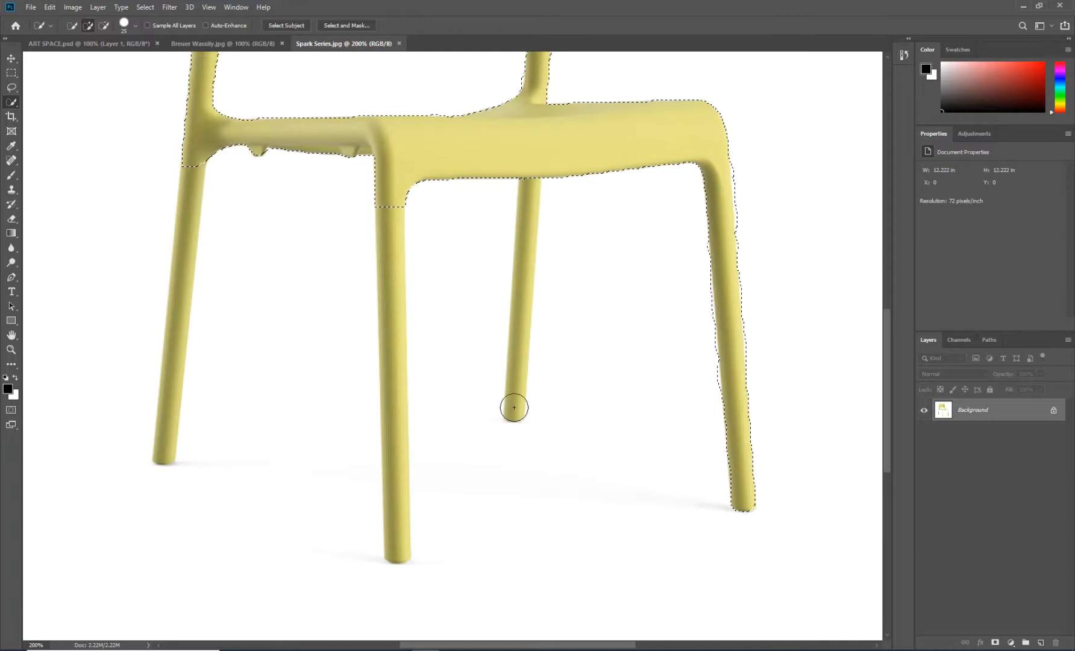
pyautogui.press('[')
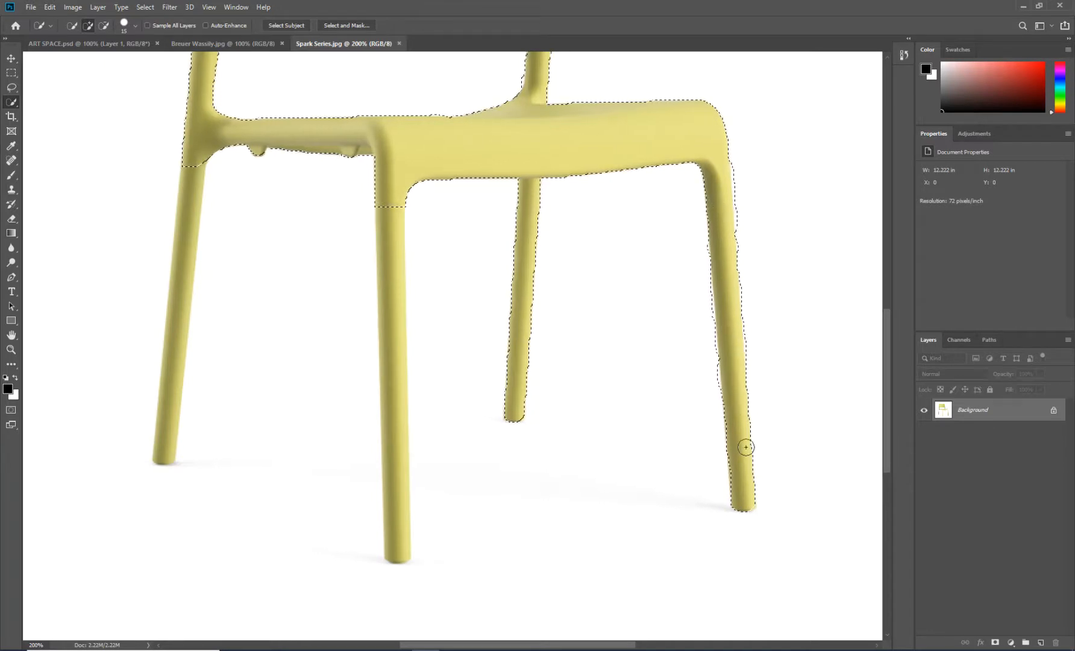
# - Subtract the poorly outlined right front leg from the selection, up to just below the seat corner
pyautogui.press('alt')
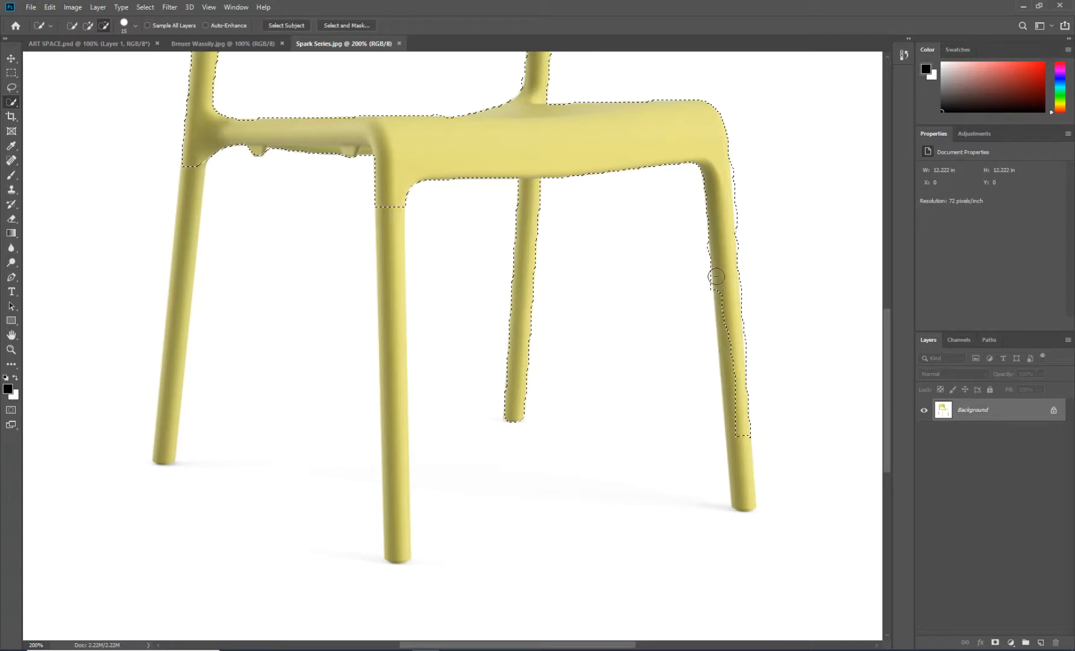
pyautogui.moveTo(713, 232)
pyautogui.mouseDown()
pyautogui.moveTo(733, 399)
pyautogui.moveTo(744, 374)
pyautogui.moveTo(742, 300)
pyautogui.moveTo(741, 472)
pyautogui.moveTo(749, 308)
pyautogui.moveTo(732, 232)
pyautogui.moveTo(728, 254)
pyautogui.mouseUp()
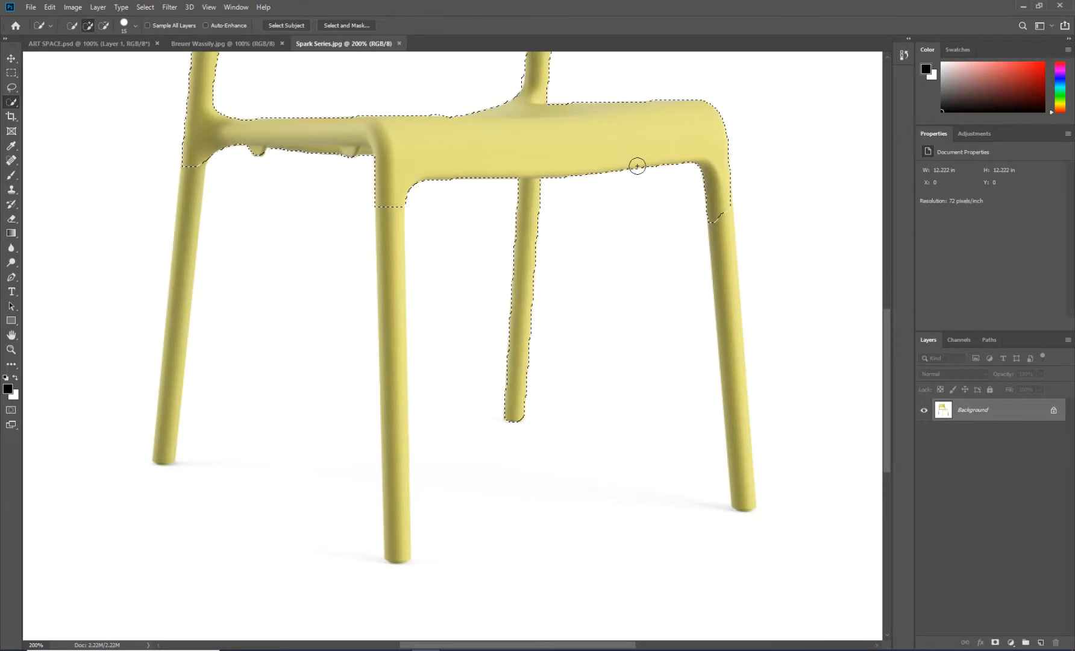
# - With the Magnetic Lasso in add-to-selection mode, trace down the outer edge of the right front leg and around its foot
pyautogui.click(12, 88)
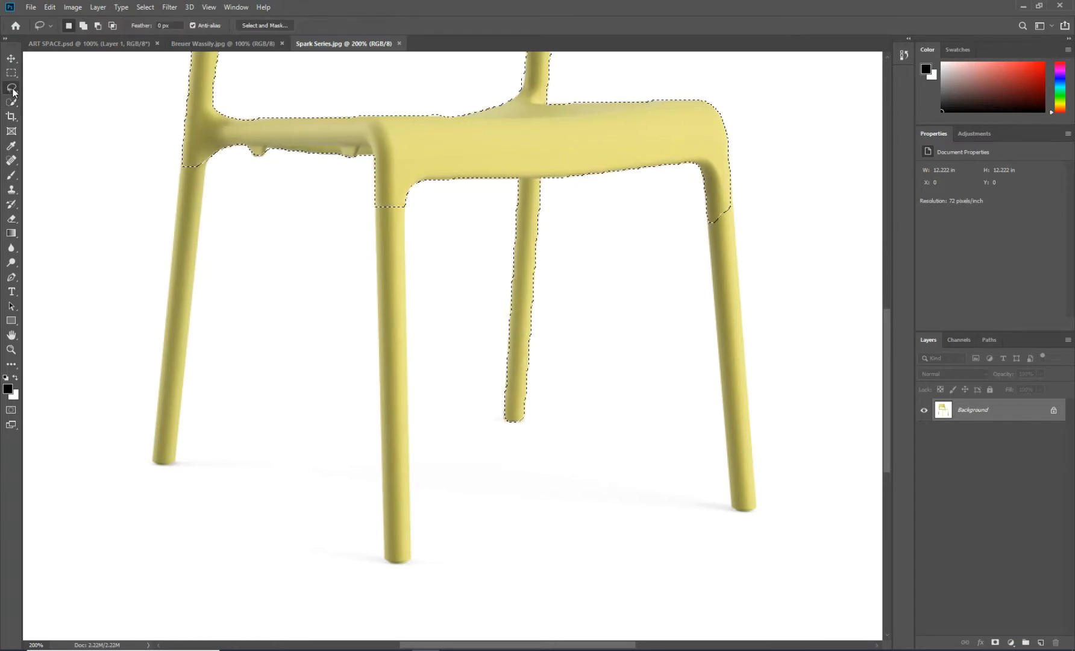
pyautogui.rightClick(12, 88)
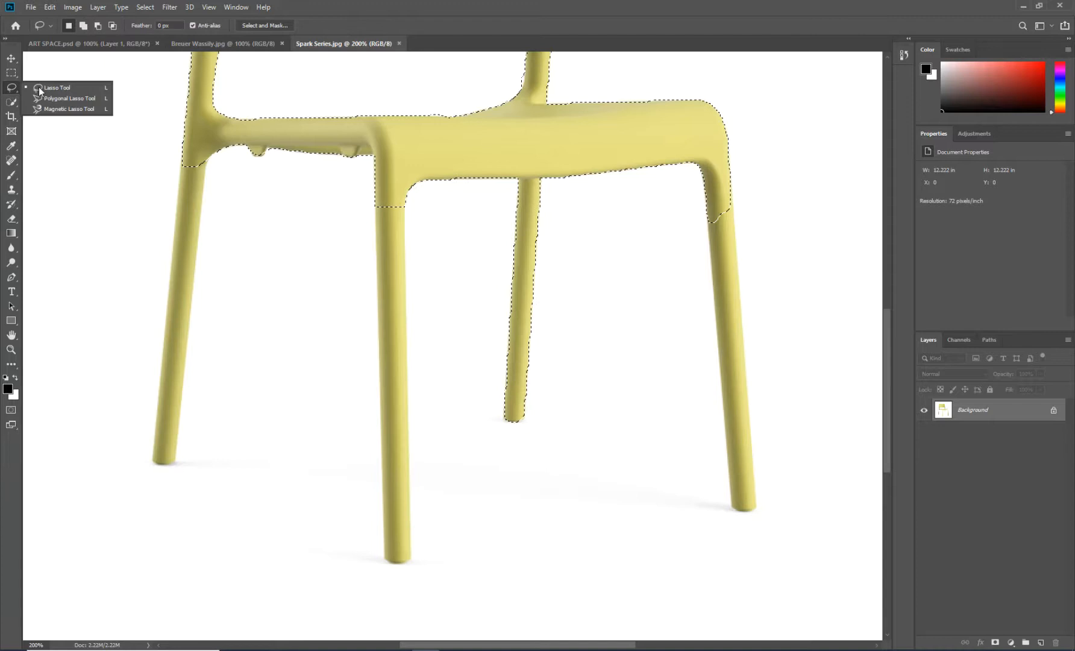
pyautogui.click(62, 109)
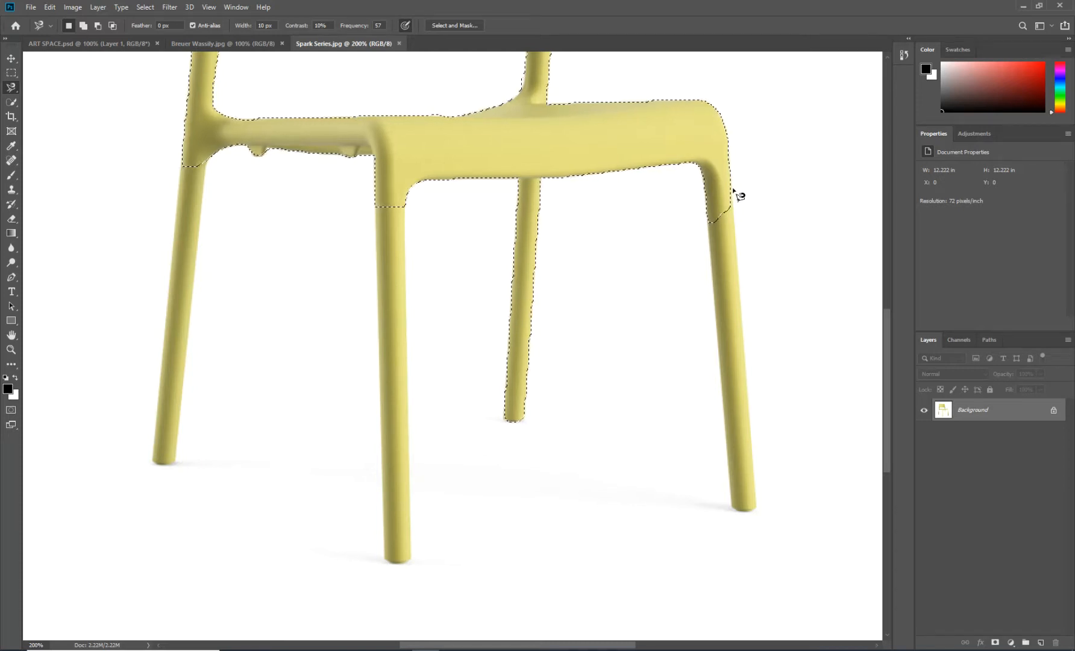
pyautogui.press('shift')
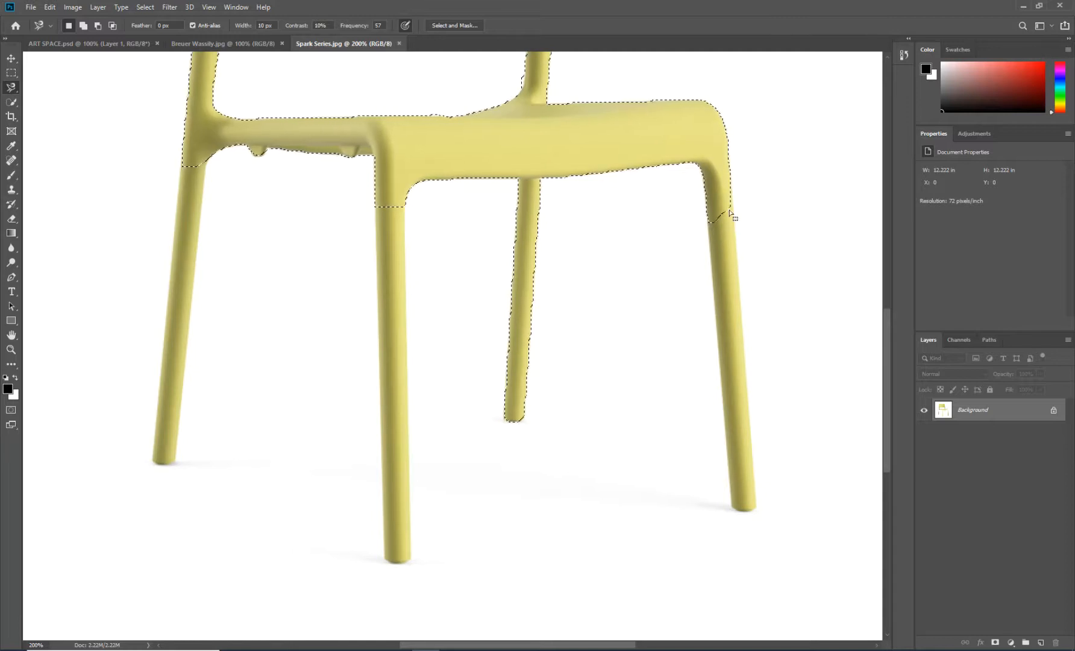
pyautogui.press('shift')
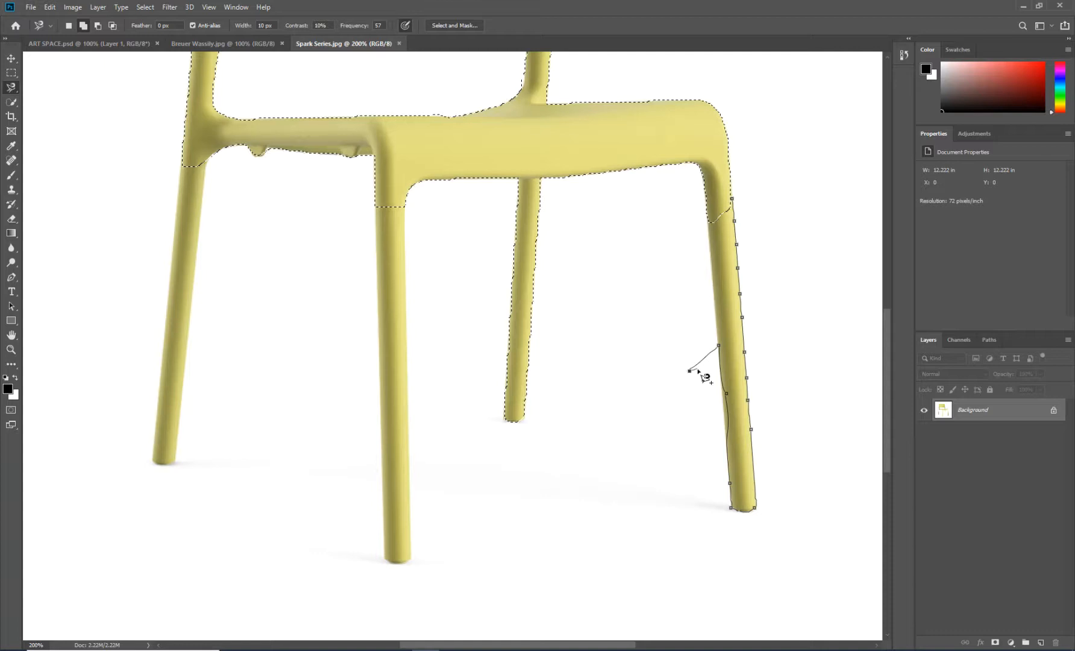
# - Remove the stray Magnetic Lasso anchor points, retrace the leg's inner edge, and close the outline to add the right front leg
pyautogui.press('BackSpace')
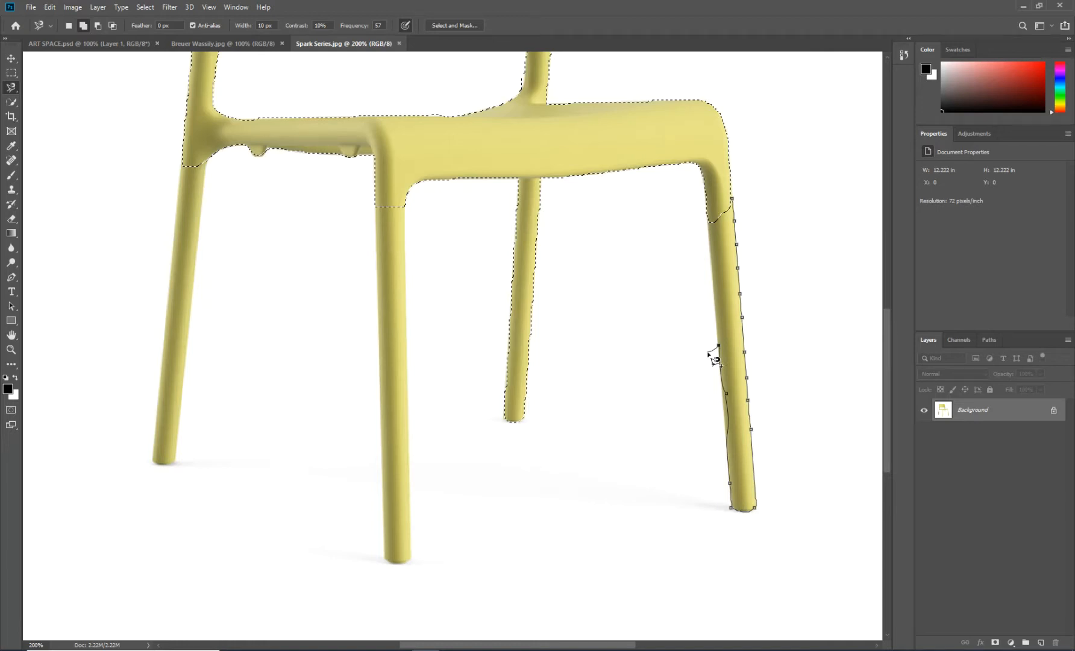
pyautogui.press('BackSpace')
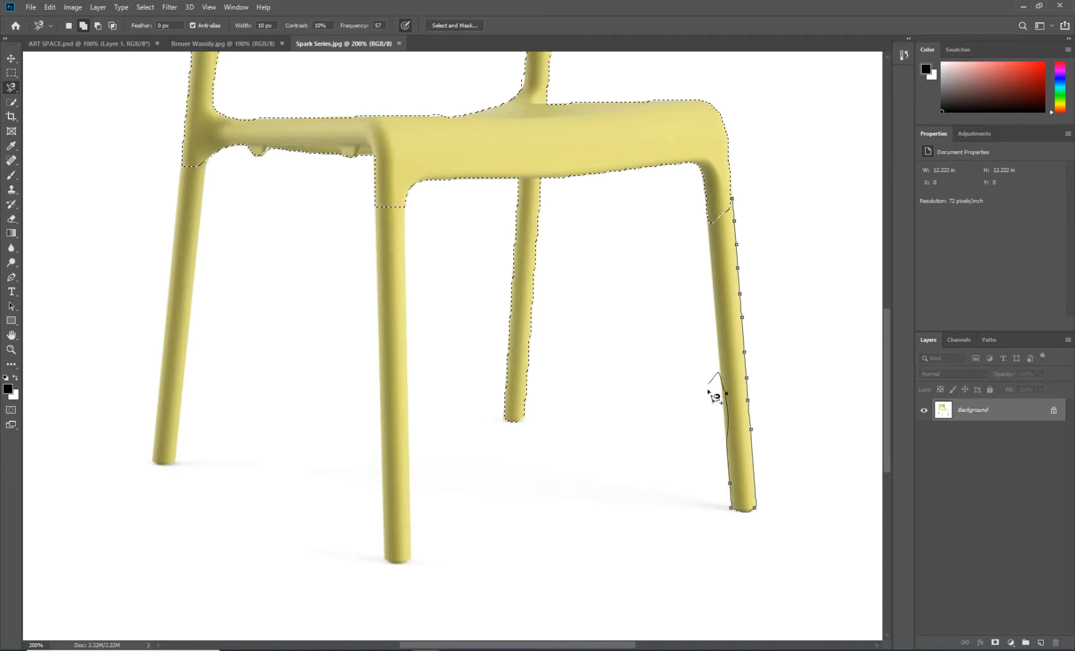
pyautogui.press('BackSpace')
pyautogui.press('BackSpace')
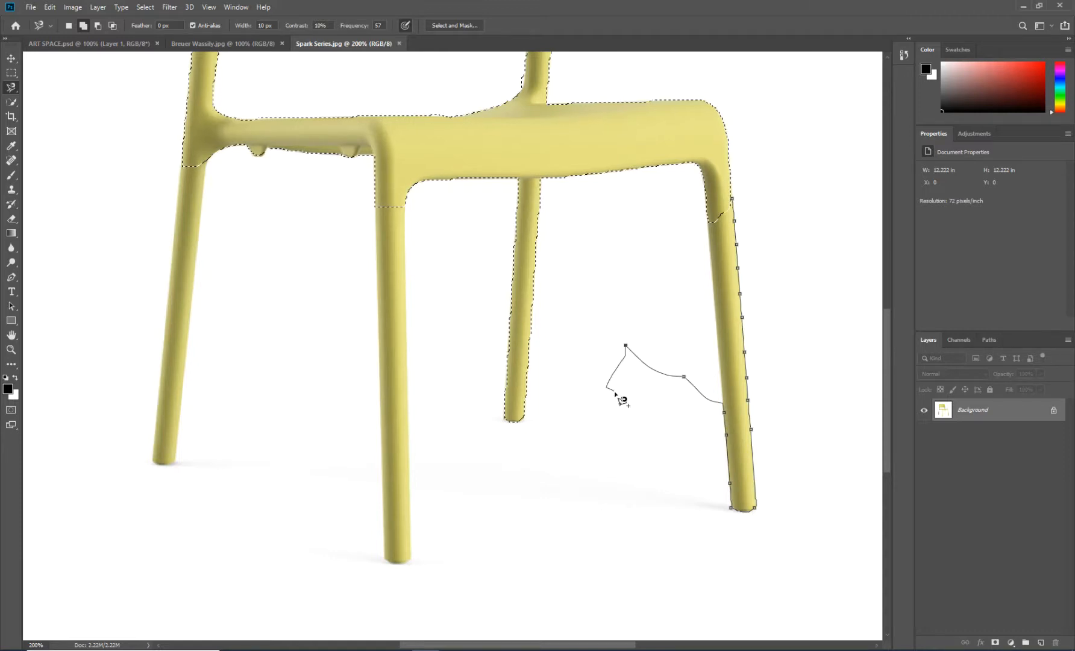
pyautogui.press('BackSpace')
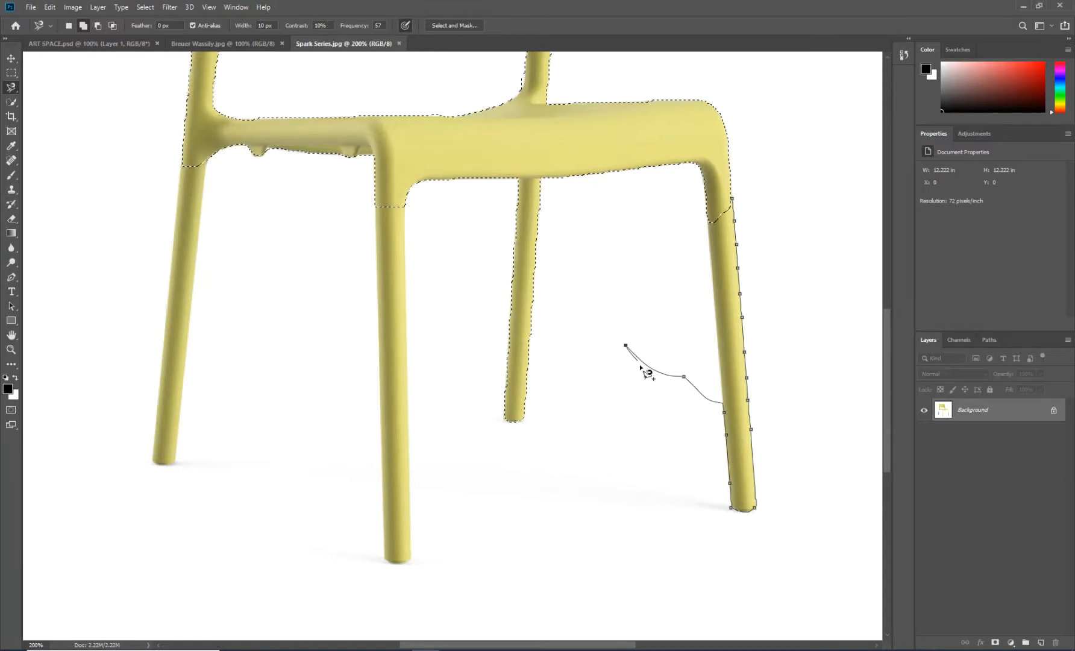
pyautogui.press('BackSpace')
pyautogui.press('BackSpace')
pyautogui.press('BackSpace')
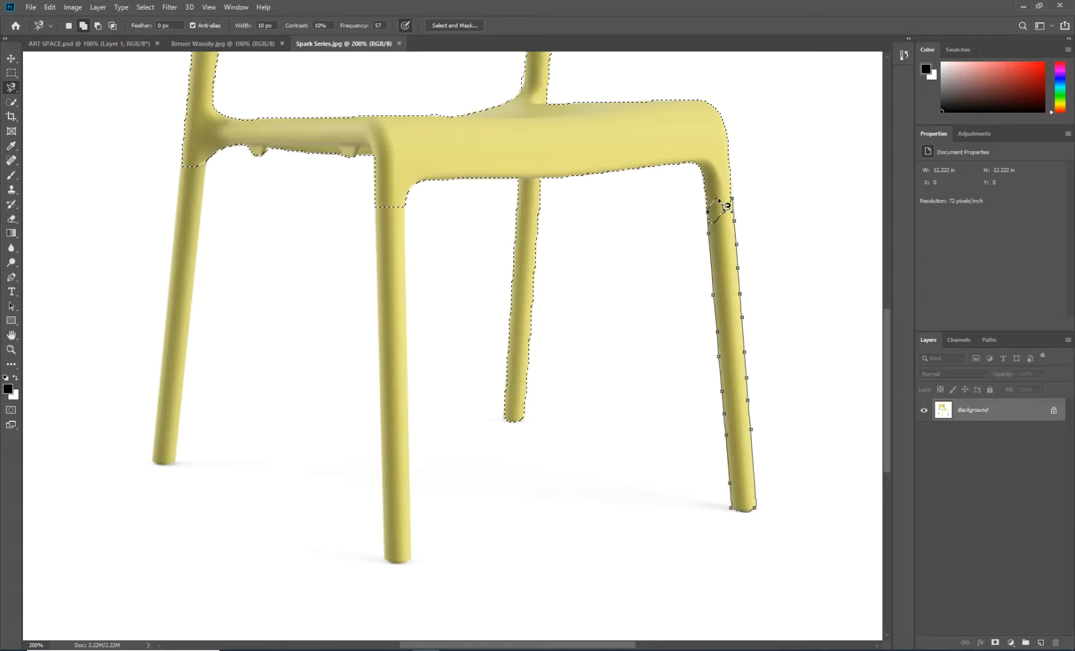
pyautogui.click(720, 204)
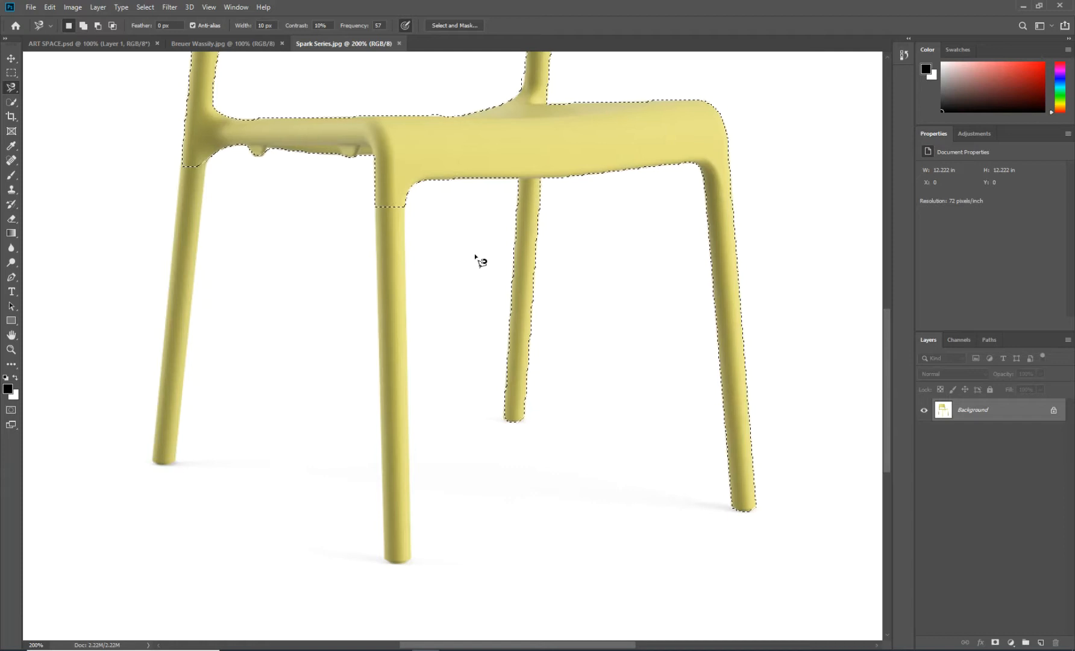
# - Outline the left front leg from the seat to its foot with the Polygonal Lasso, adding it to the existing selection
pyautogui.click(14, 85)
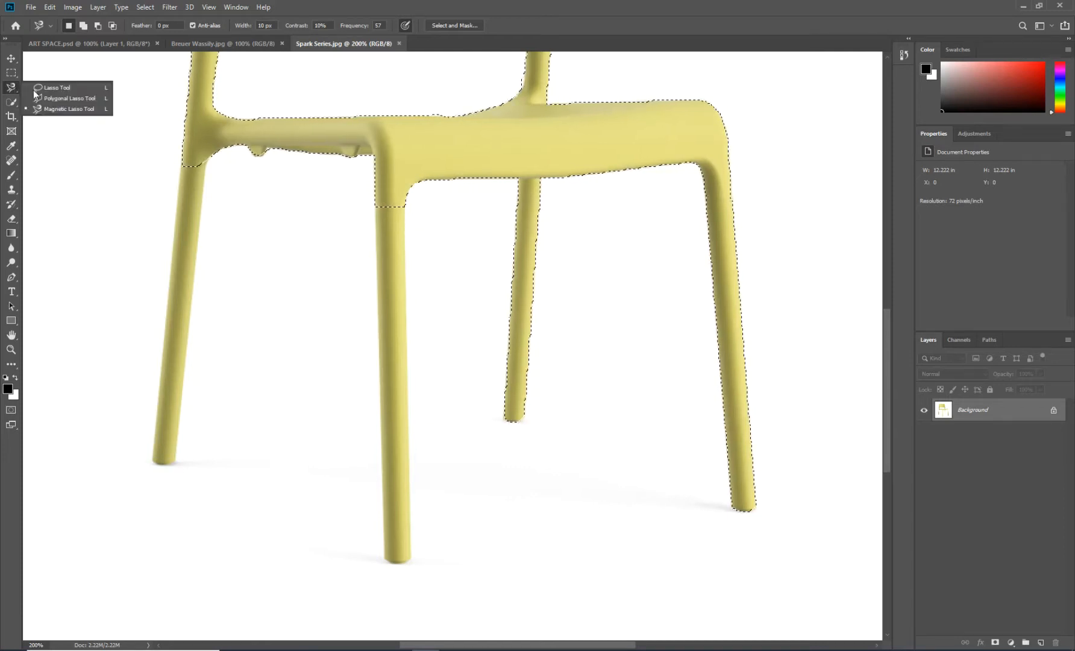
pyautogui.click(70, 98)
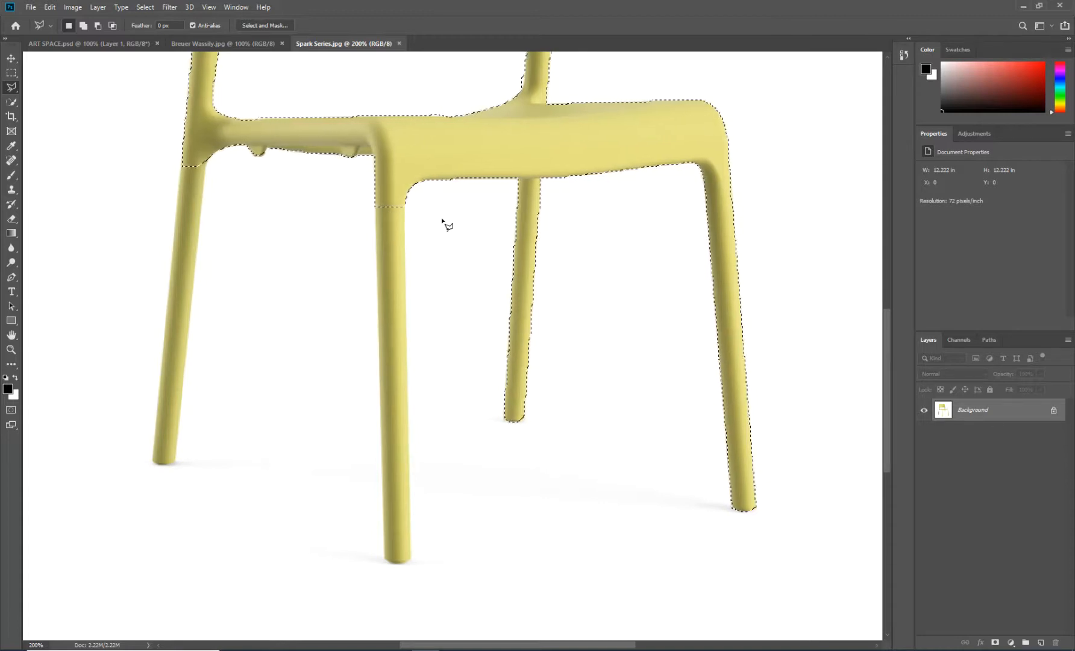
pyautogui.click(454, 231)
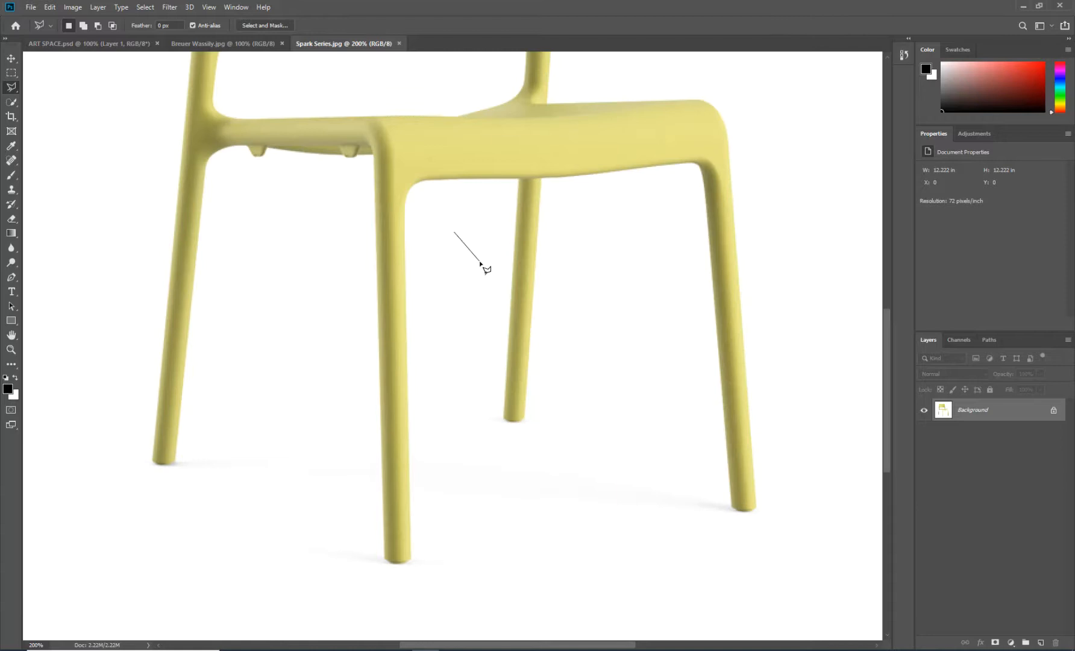
pyautogui.press('Escape')
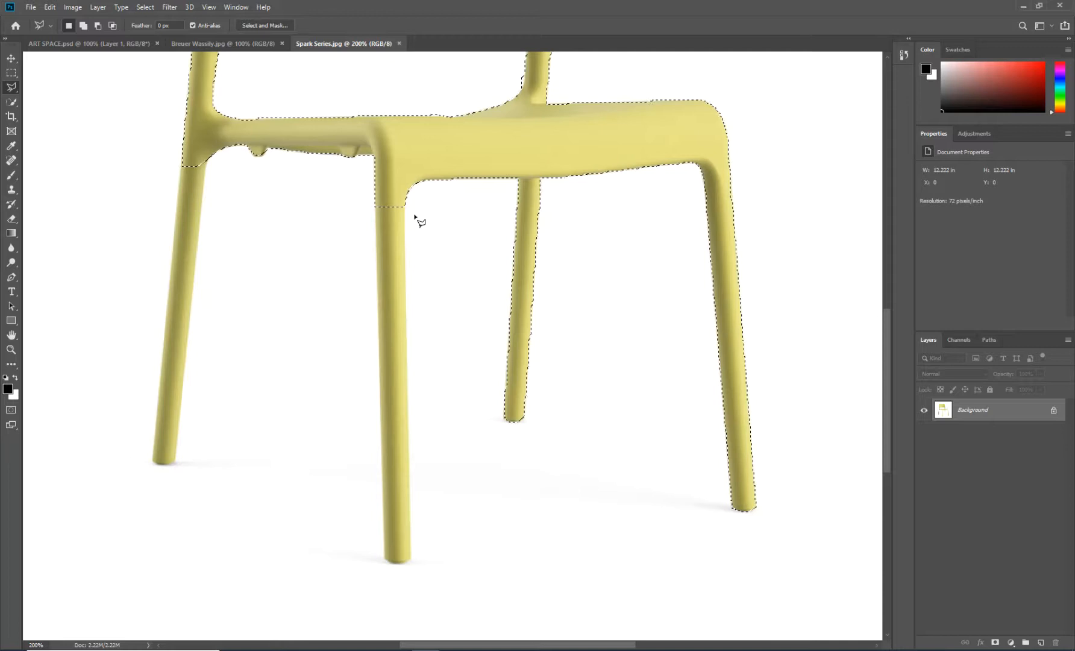
pyautogui.press('shift')
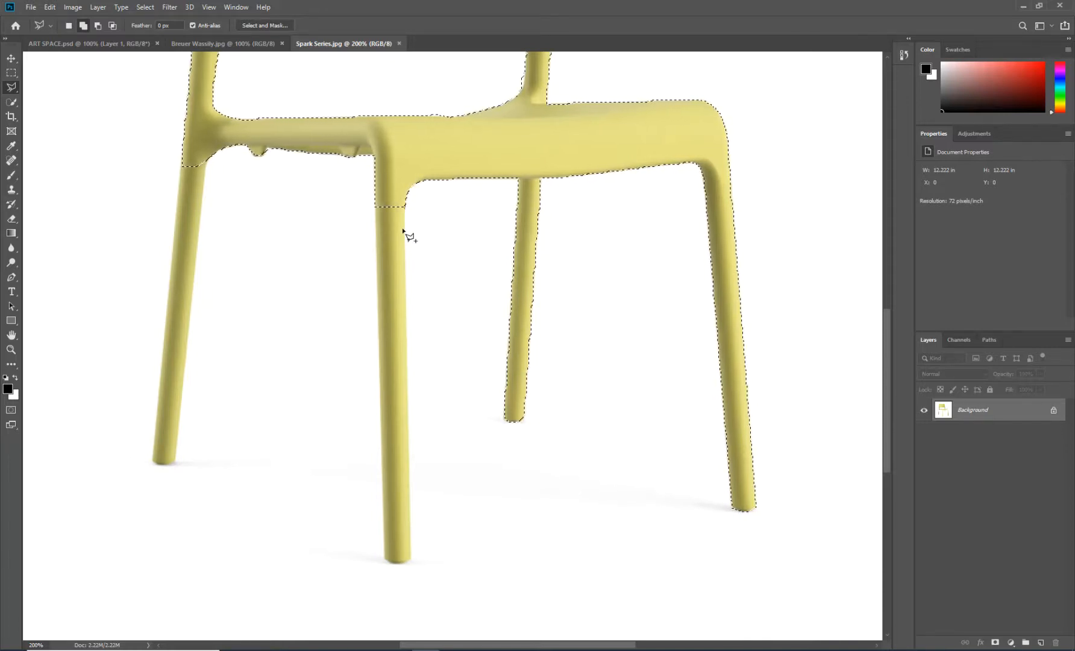
pyautogui.click(405, 207)
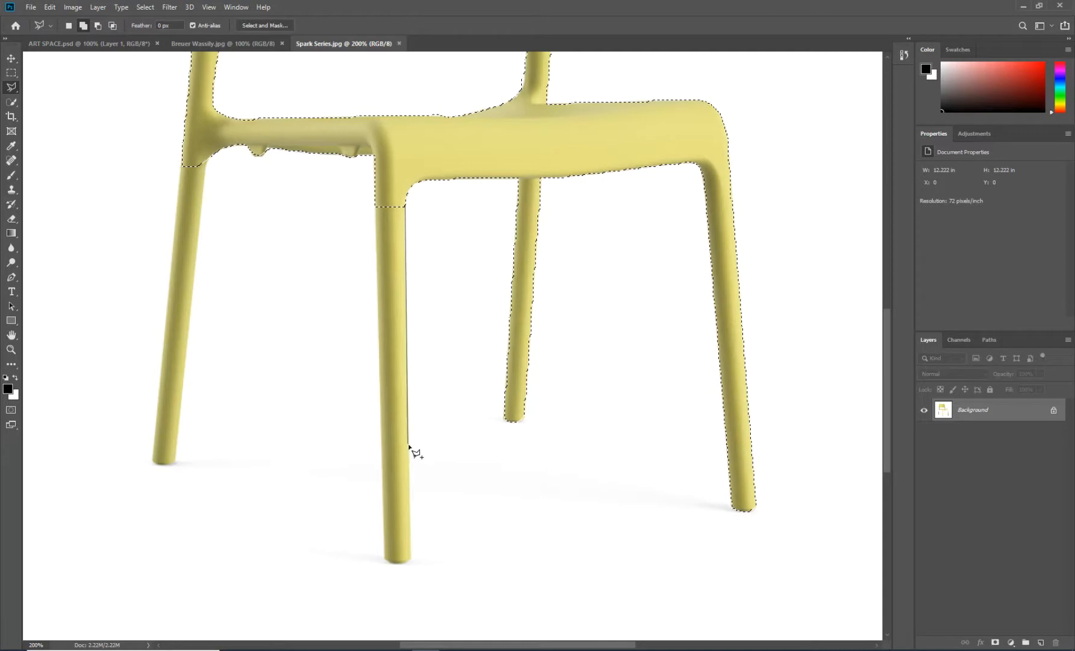
pyautogui.click(410, 560)
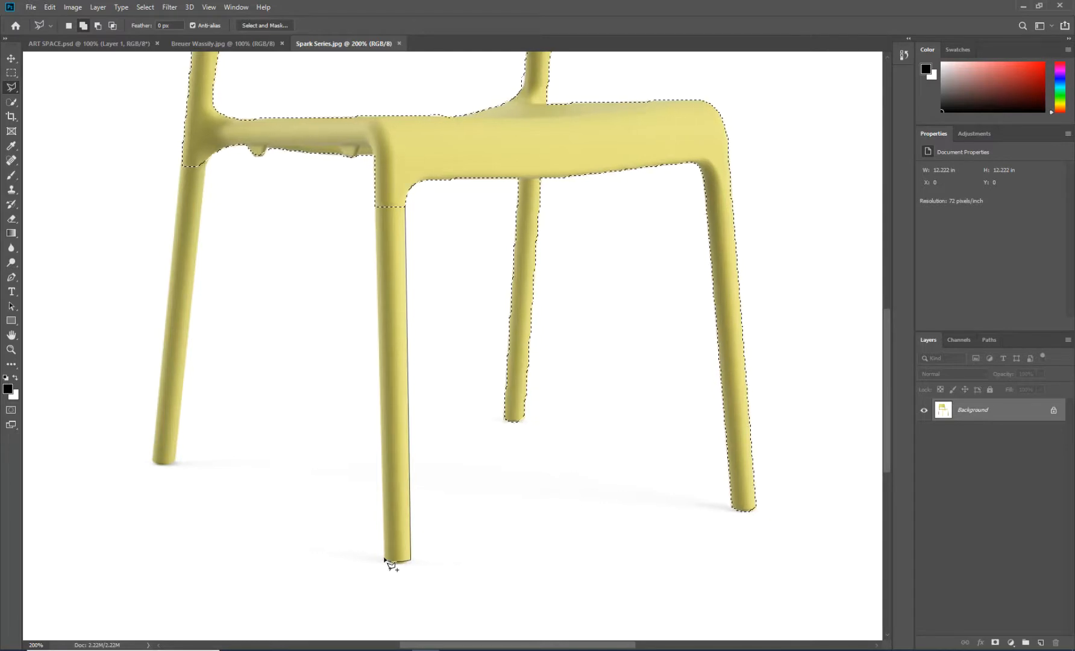
pyautogui.click(386, 560)
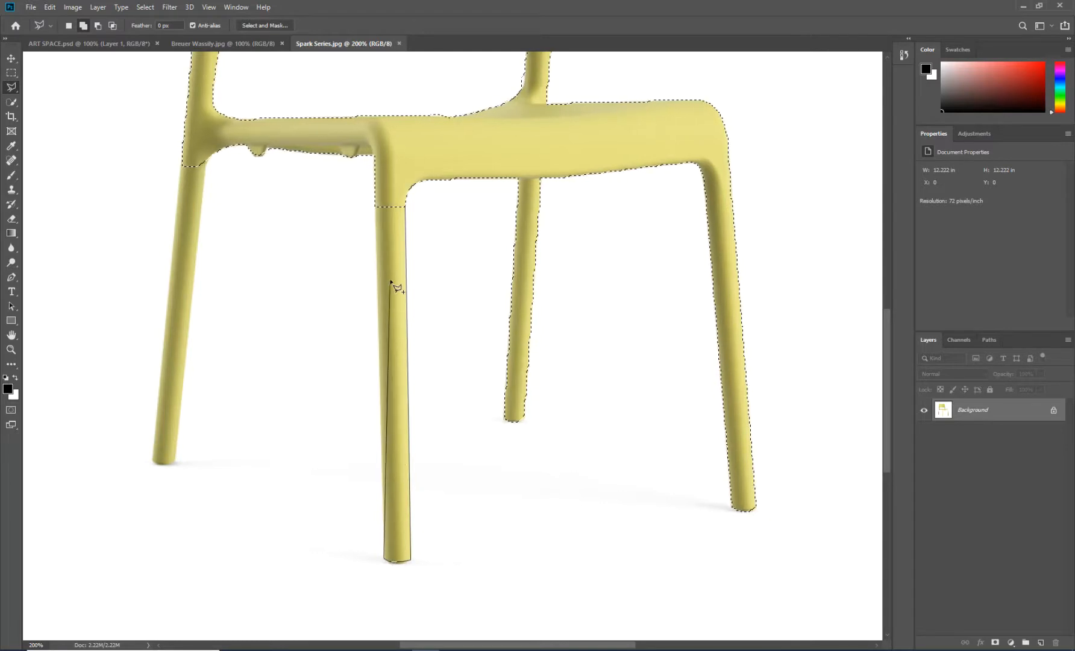
pyautogui.click(376, 205)
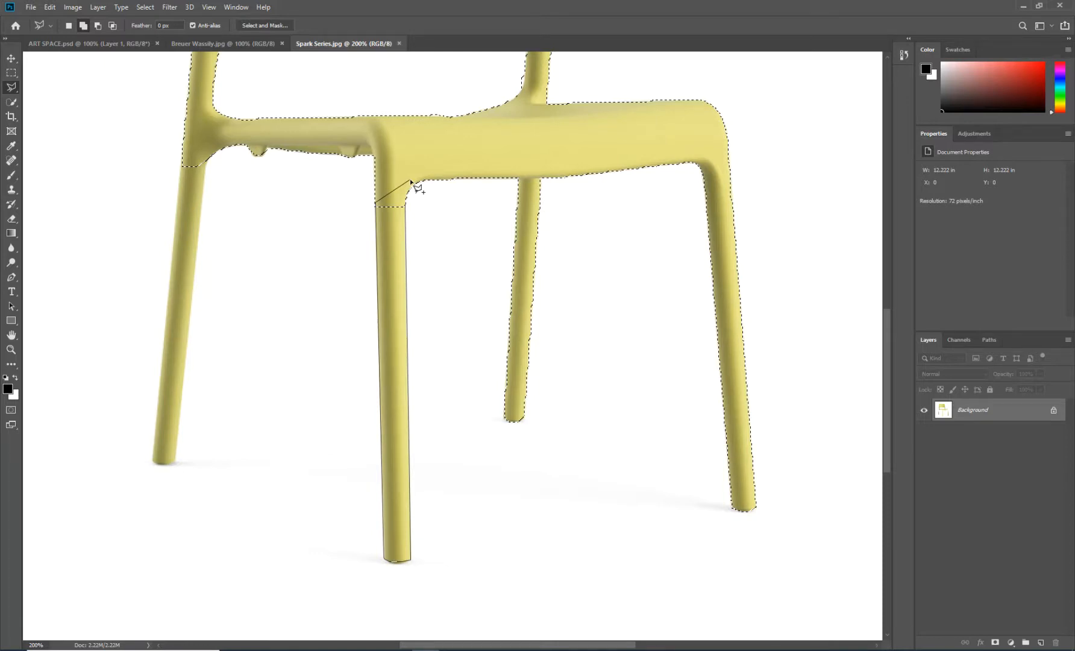
pyautogui.click(410, 177)
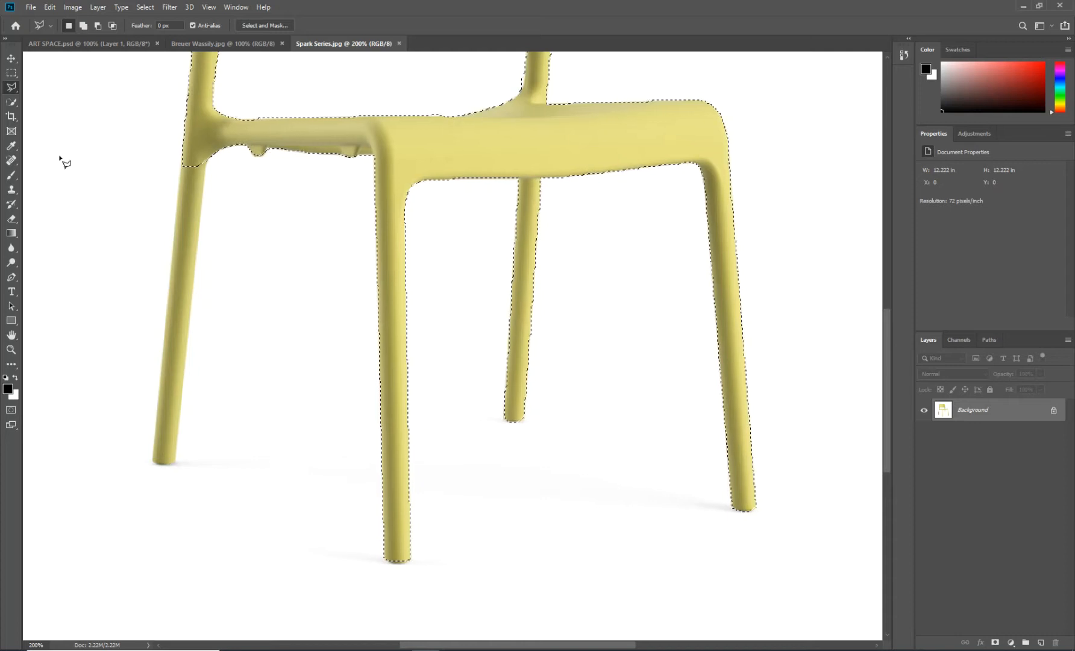
pyautogui.rightClick(13, 89)
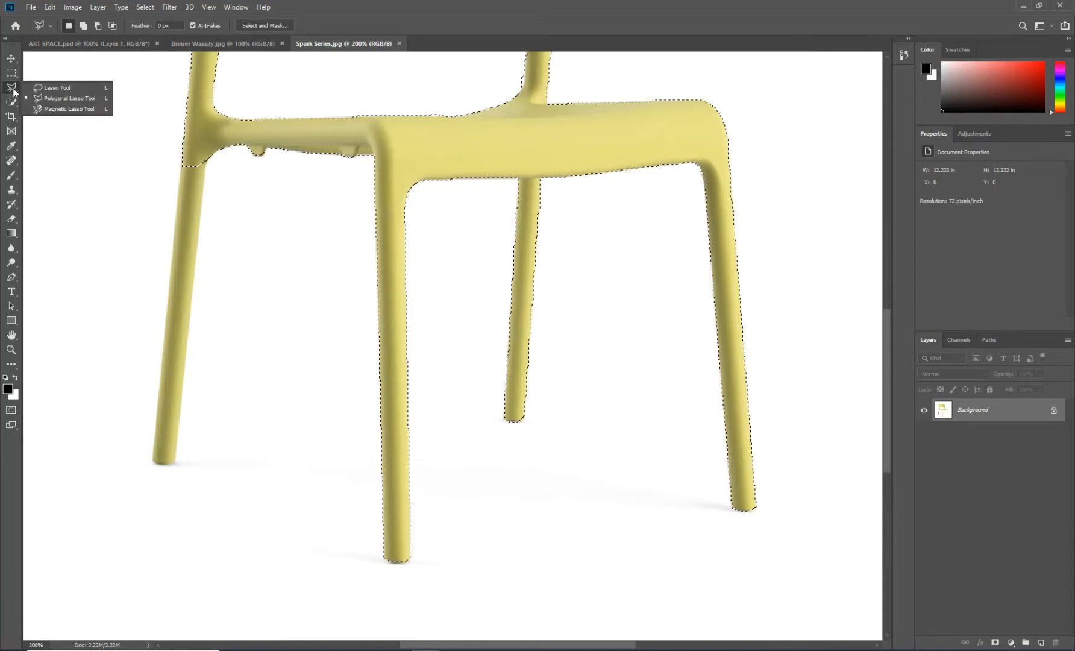
pyautogui.click(13, 92)
pyautogui.rightClick(13, 89)
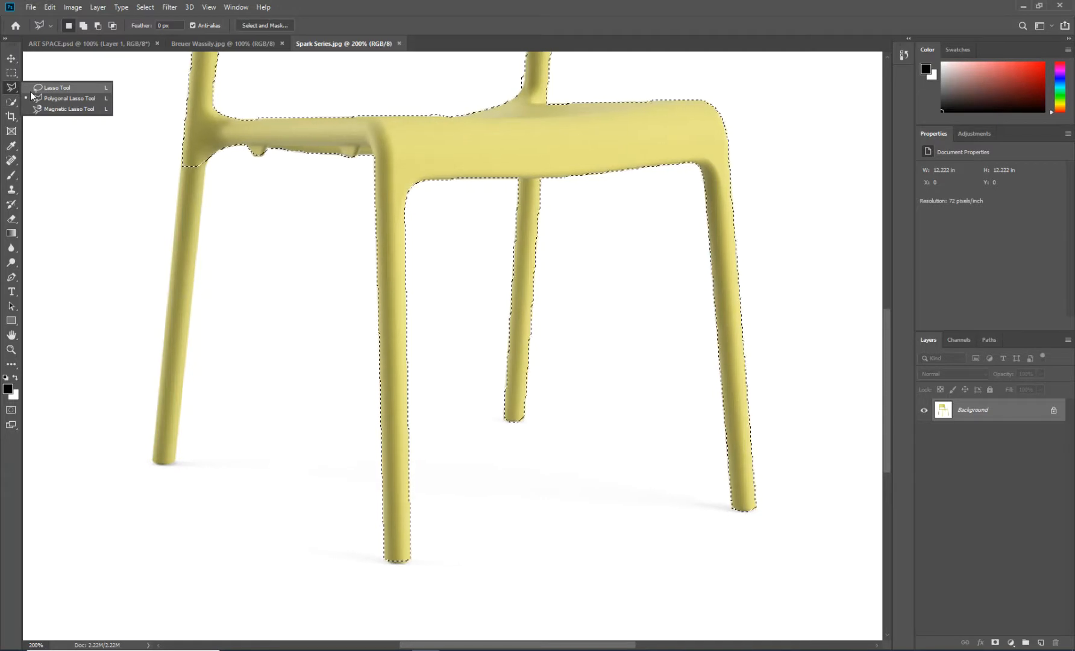
pyautogui.scroll(1, 580, 222)
pyautogui.scroll(3, 581, 222)
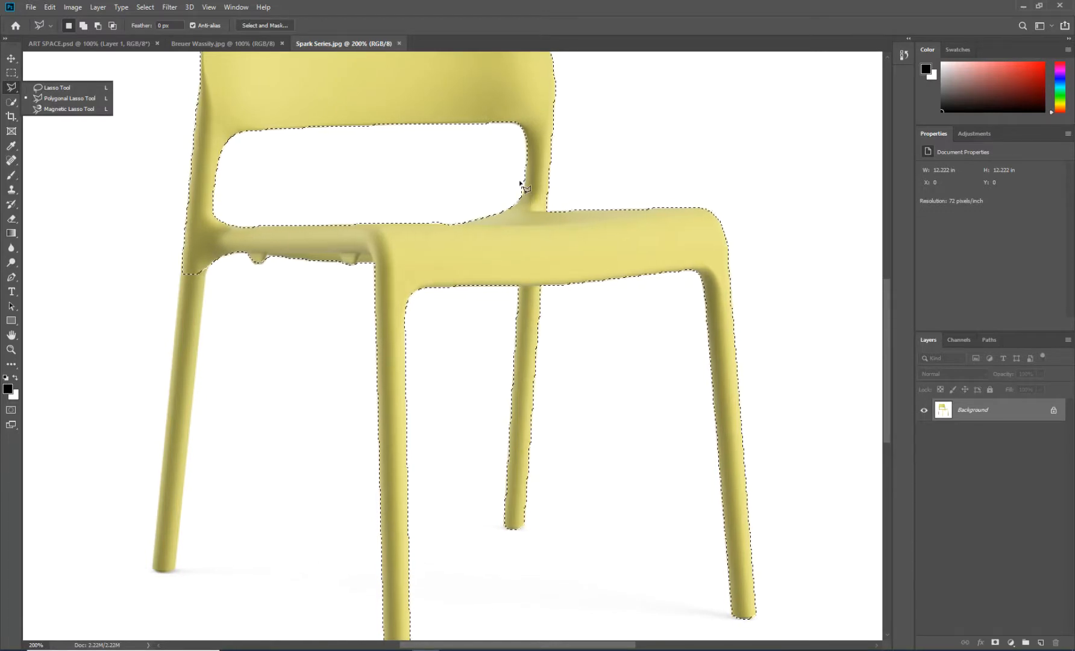
# - Try to subtract the white sliver at the inside base of the right backrest post with the Polygonal Lasso
pyautogui.scroll(5, 523, 188)
pyautogui.scroll(2, 523, 188)
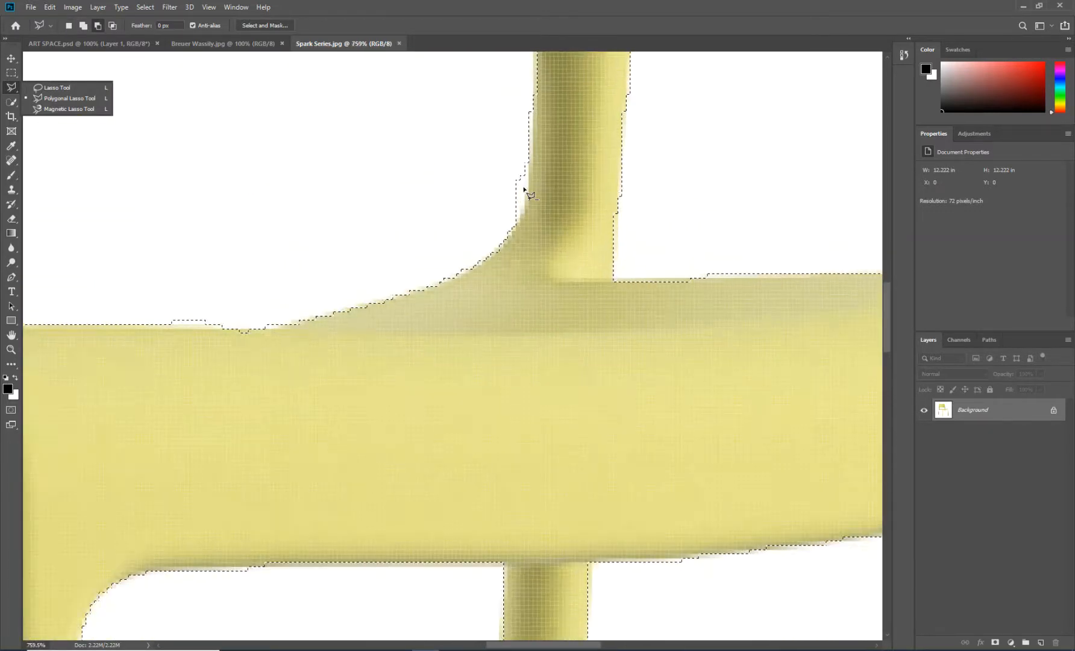
pyautogui.scroll(-3, 524, 190)
pyautogui.scroll(-3, 523, 192)
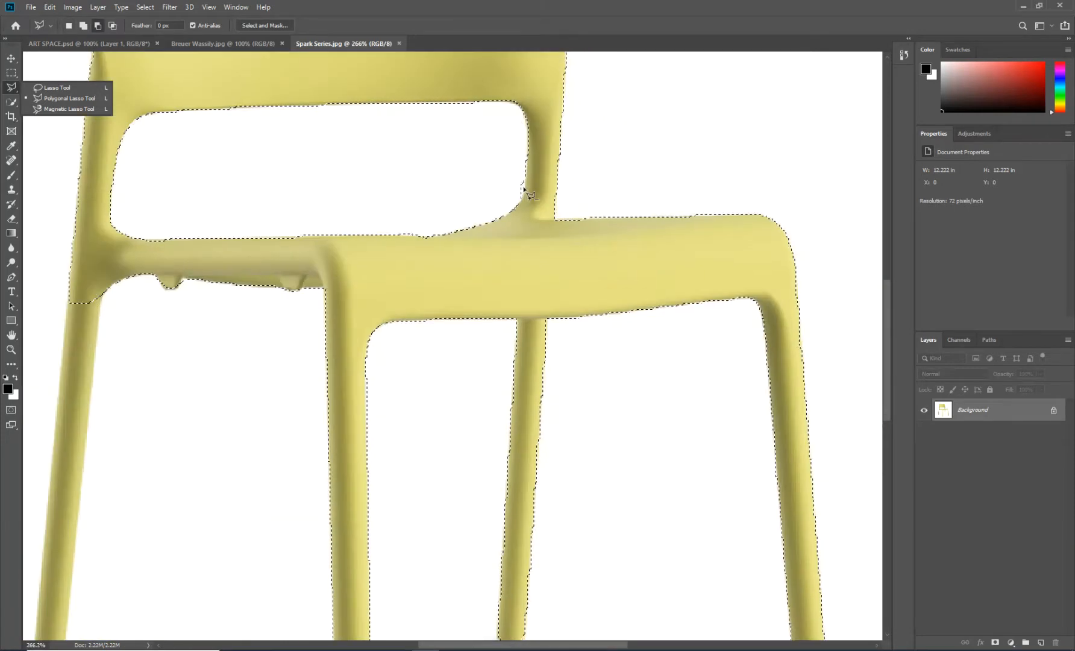
pyautogui.scroll(5, 518, 189)
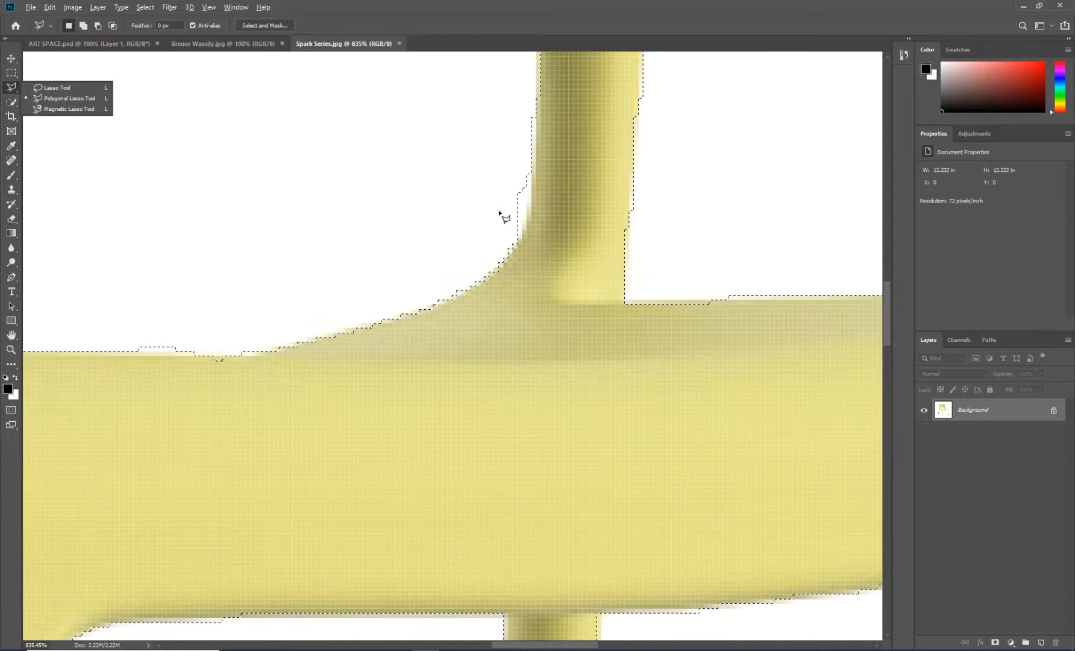
pyautogui.keyDown('alt'); pyautogui.click(531, 162); pyautogui.keyUp('alt')
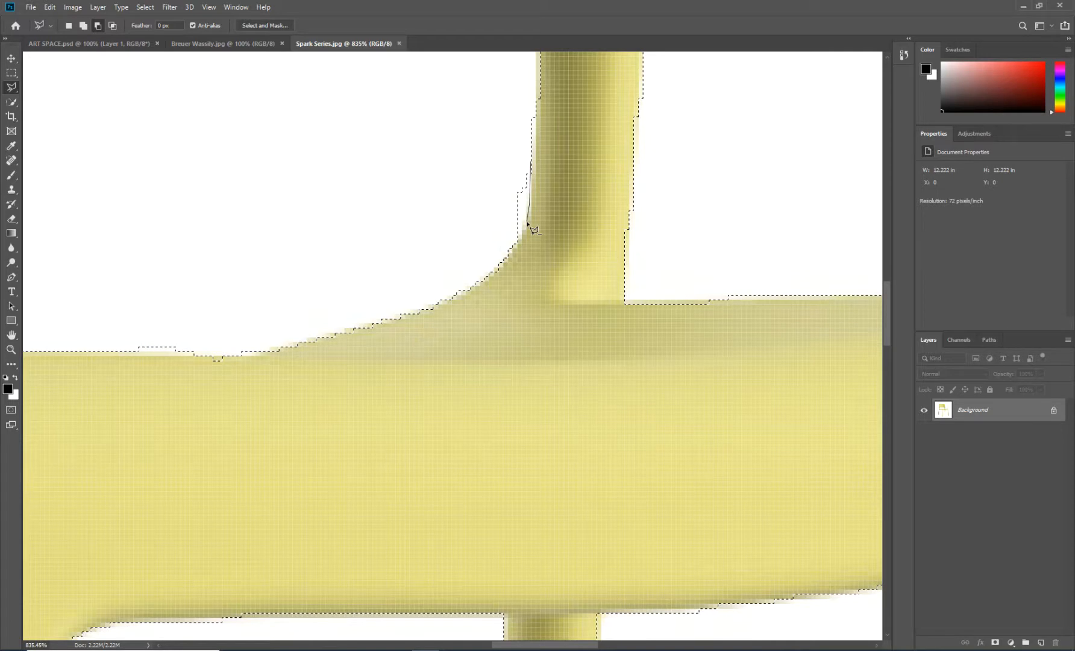
pyautogui.click(517, 243)
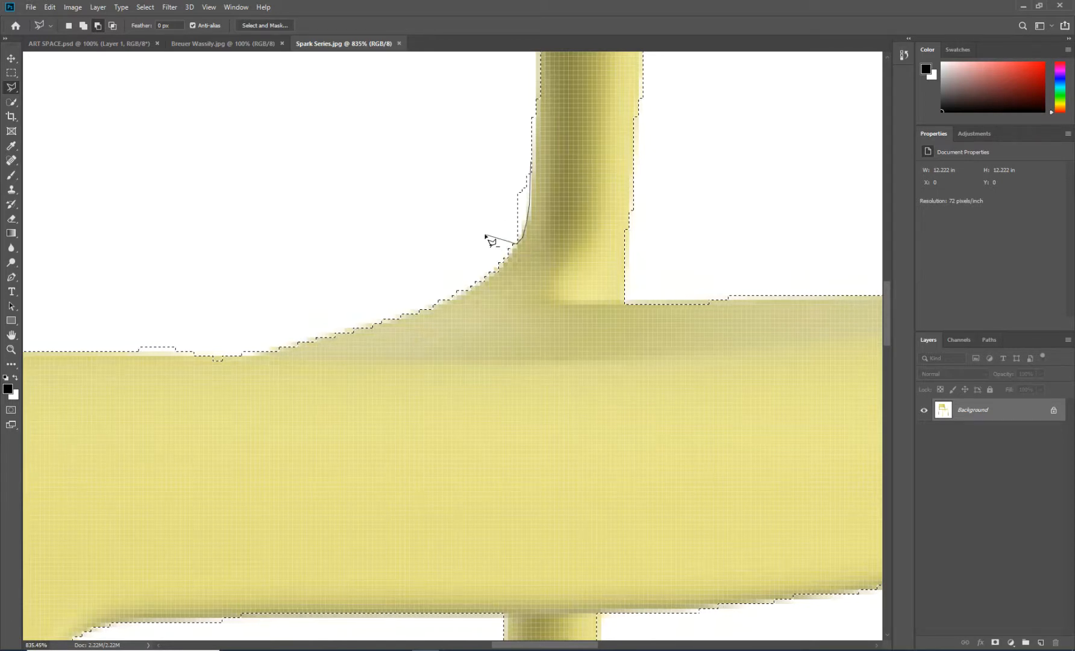
pyautogui.click(470, 208)
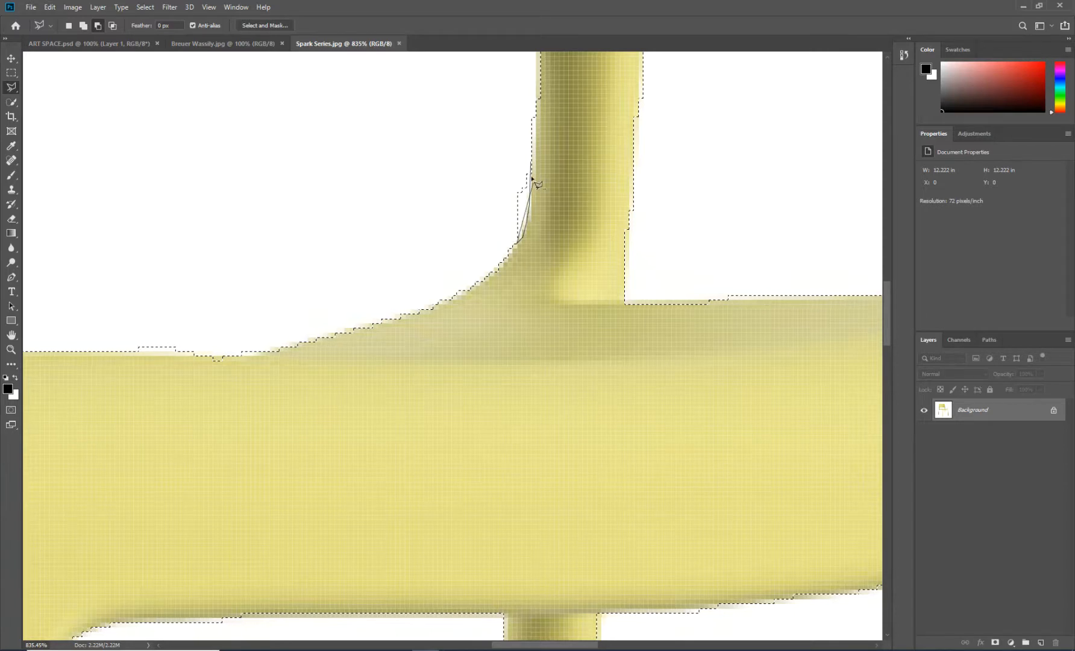
pyautogui.click(484, 201)
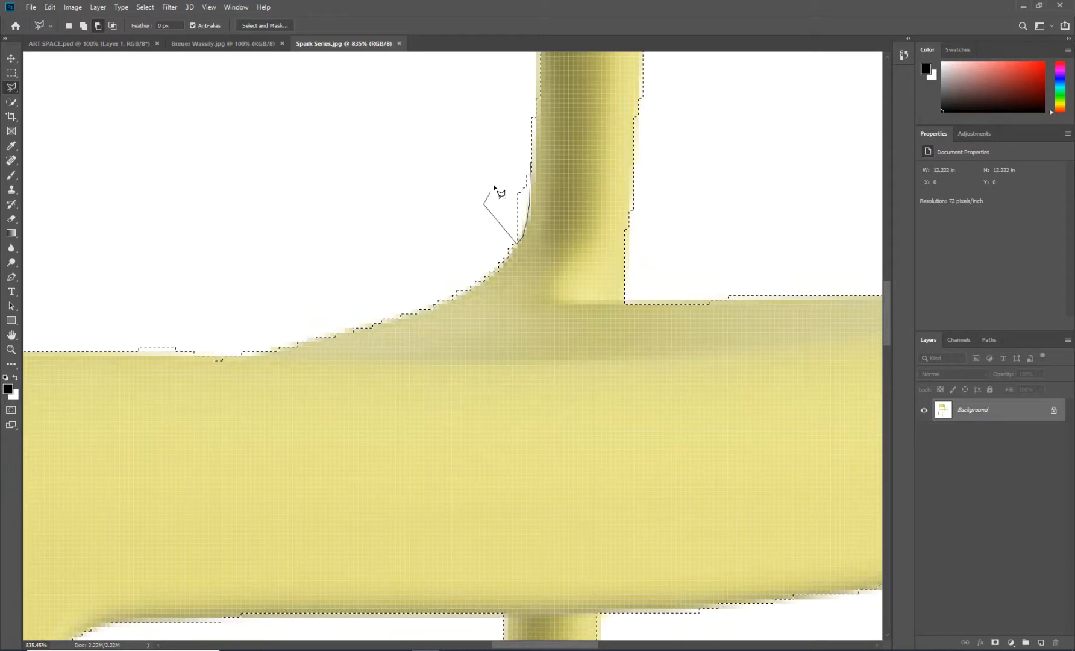
pyautogui.click(518, 170)
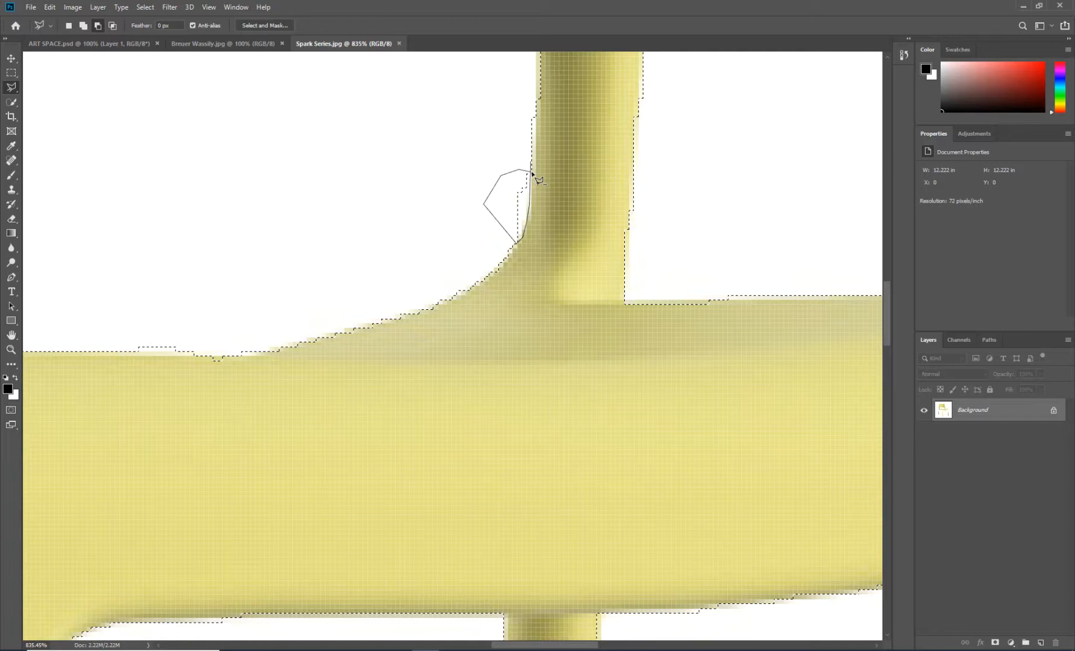
pyautogui.doubleClick(444, 216)
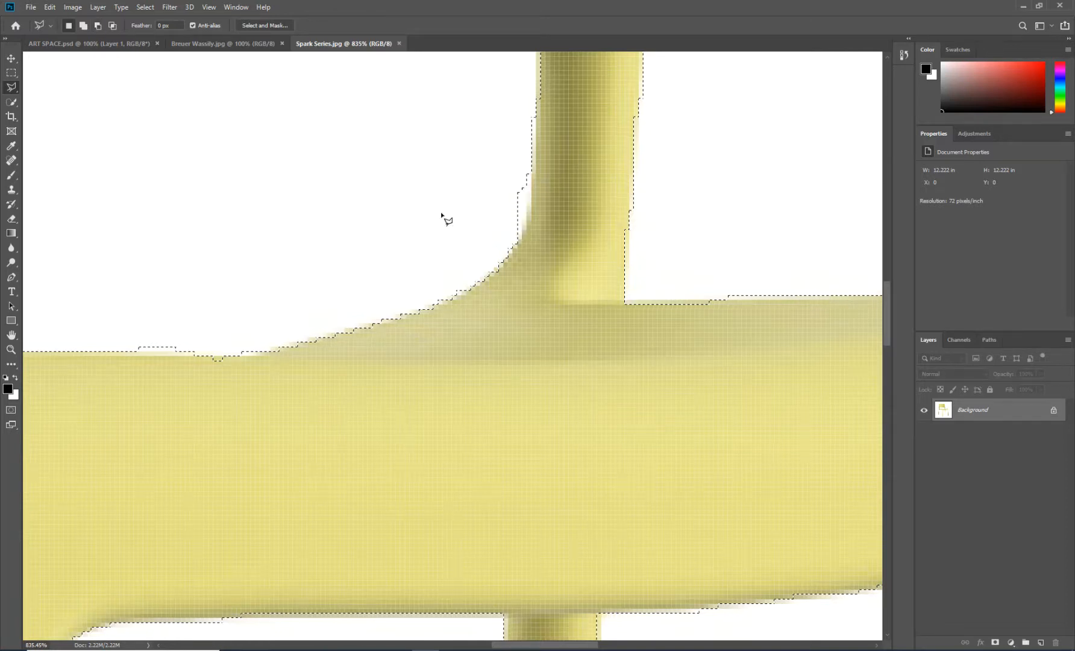
# - Trace the curved edge where the right backrest post meets the seat and subtract the white sliver beside it with the Polygonal Lasso
pyautogui.press('alt')
pyautogui.keyDown('alt'); pyautogui.click(532, 164); pyautogui.keyUp('alt')
pyautogui.click(531, 190)
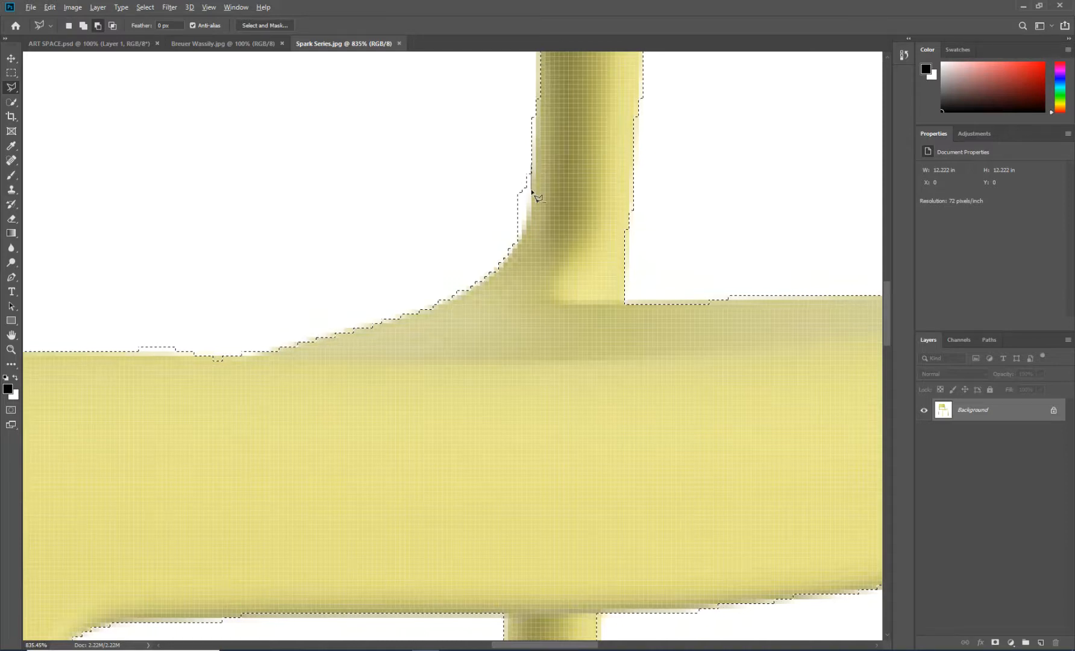
pyautogui.click(529, 209)
pyautogui.click(528, 221)
pyautogui.click(524, 230)
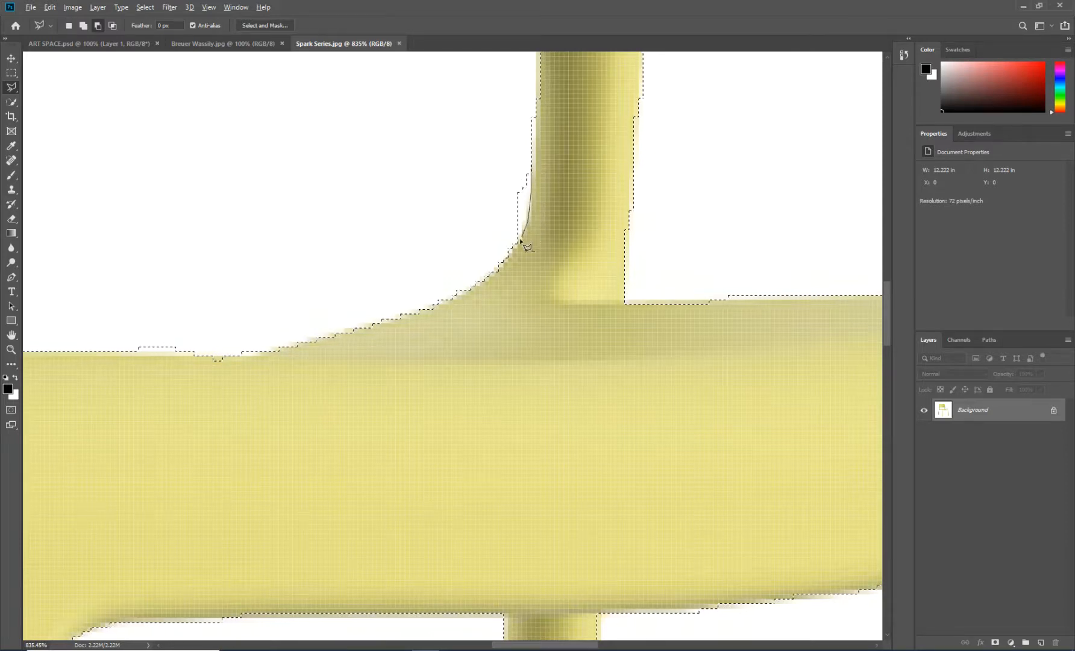
pyautogui.click(517, 241)
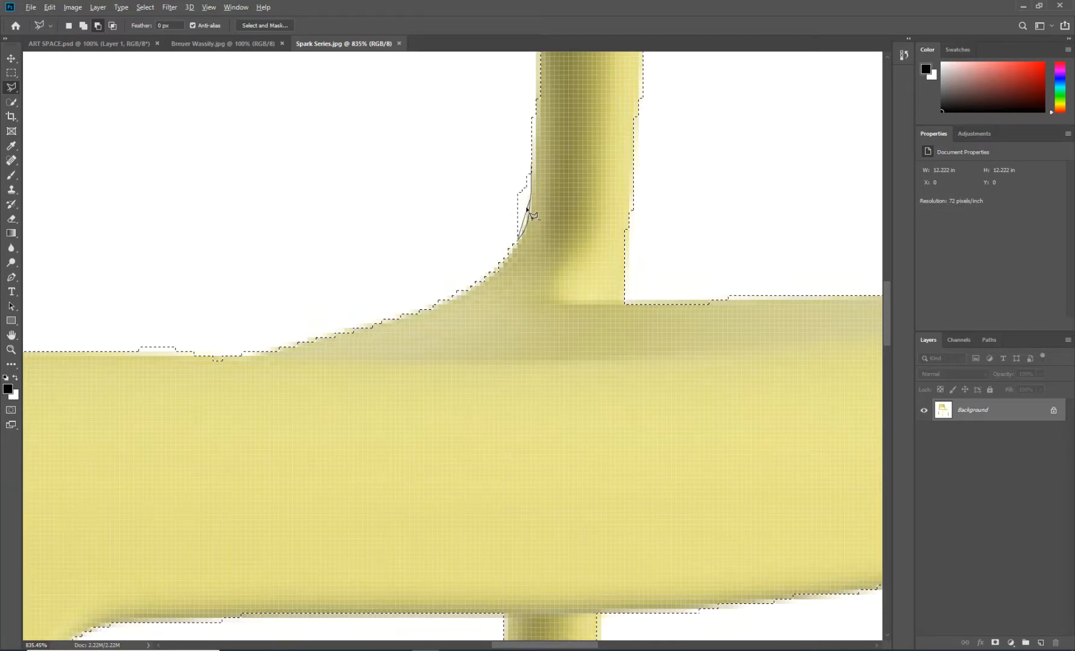
pyautogui.doubleClick(499, 192)
# - Add two overlapping white wedges between the right backrest post and the seat to the selection with the Polygonal Lasso
pyautogui.press('shift')
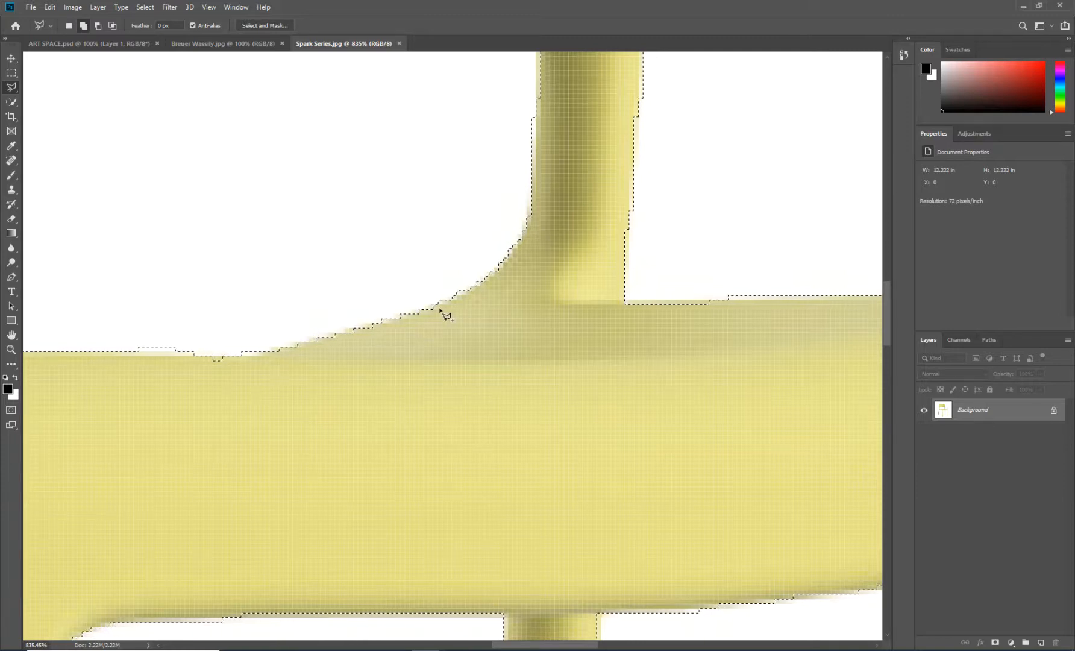
pyautogui.click(441, 307)
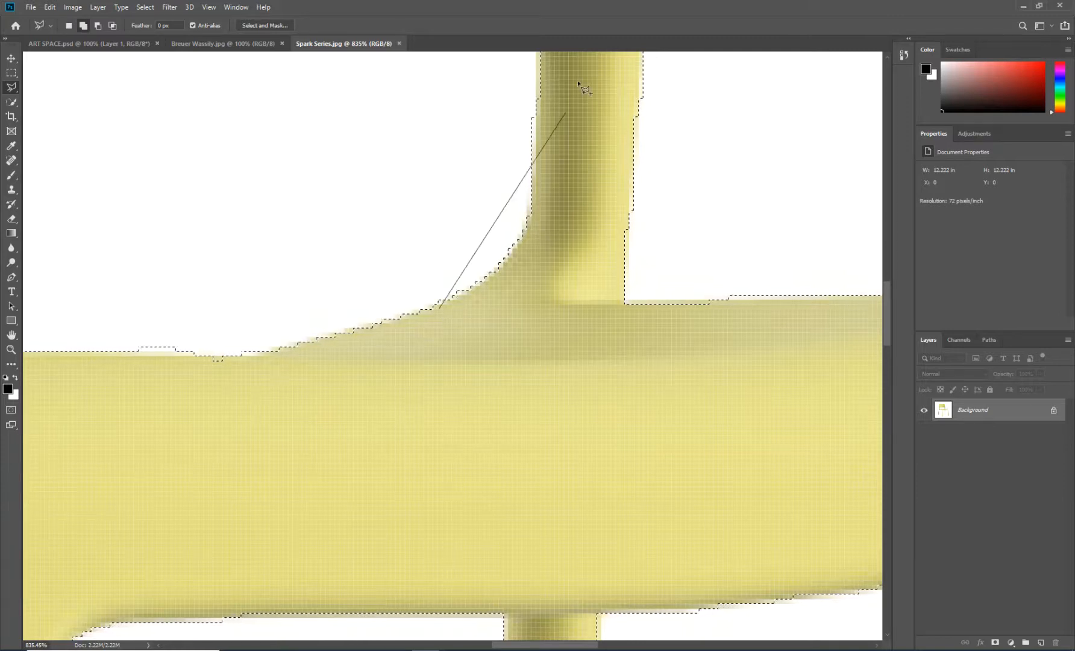
pyautogui.click(541, 71)
pyautogui.click(576, 181)
pyautogui.click(563, 268)
pyautogui.doubleClick(560, 271)
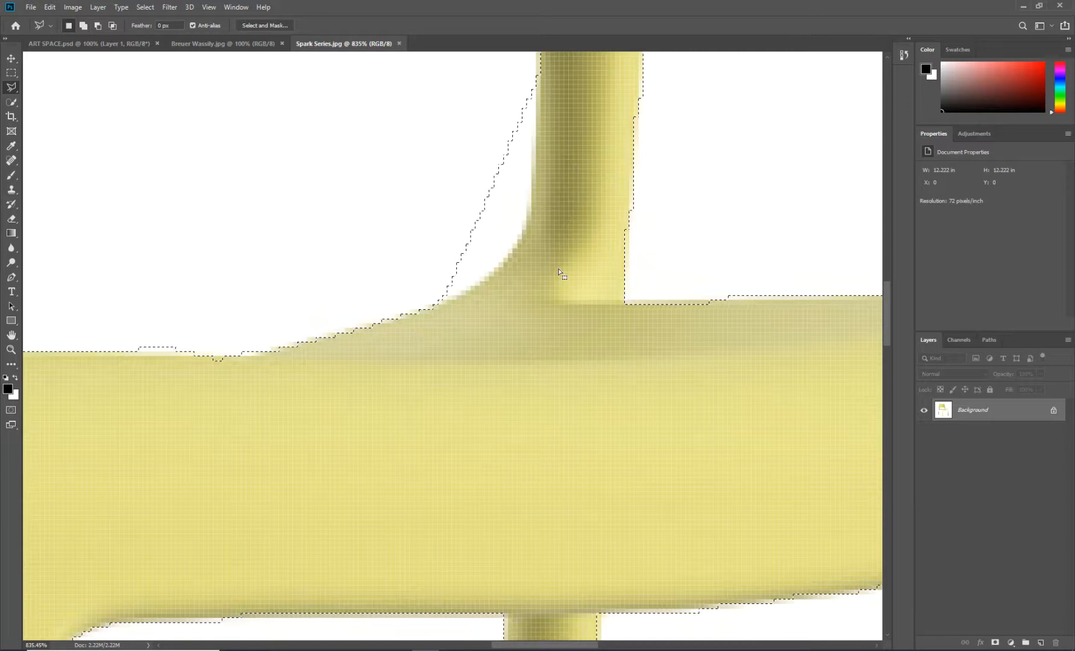
pyautogui.scroll(2, 559, 269)
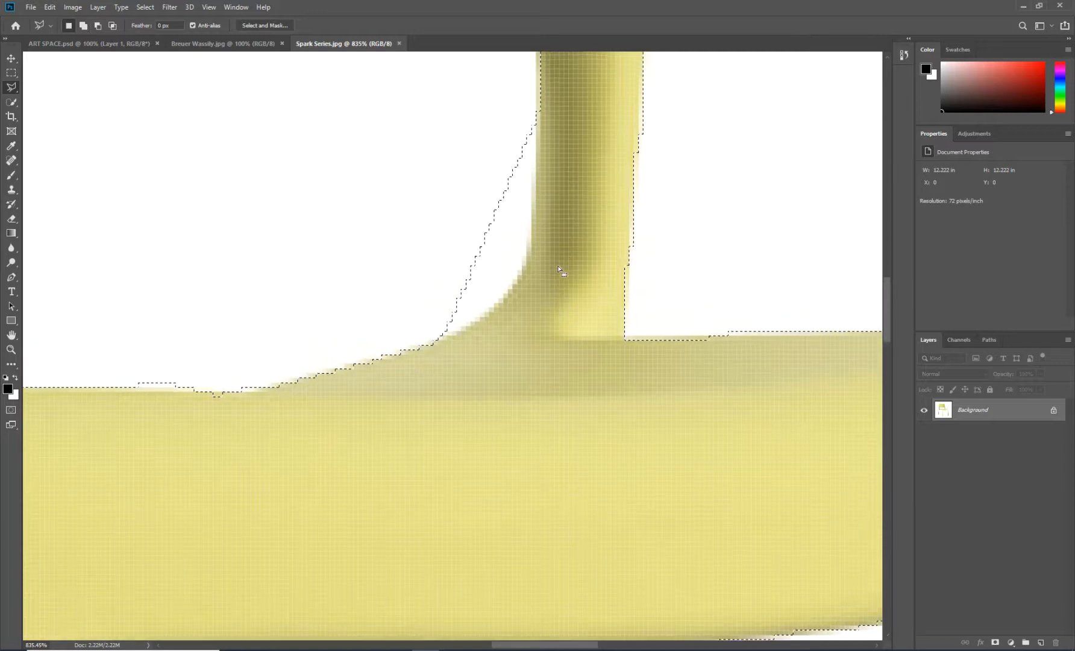
pyautogui.keyDown('shift'); pyautogui.click(372, 371); pyautogui.keyUp('shift')
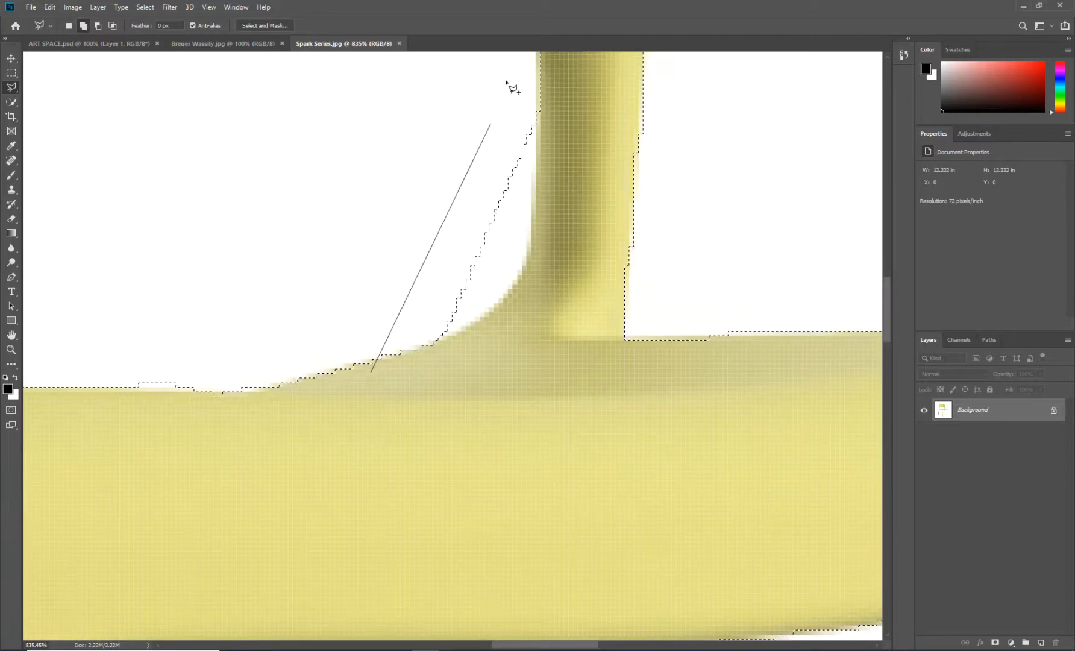
pyautogui.doubleClick(574, 83)
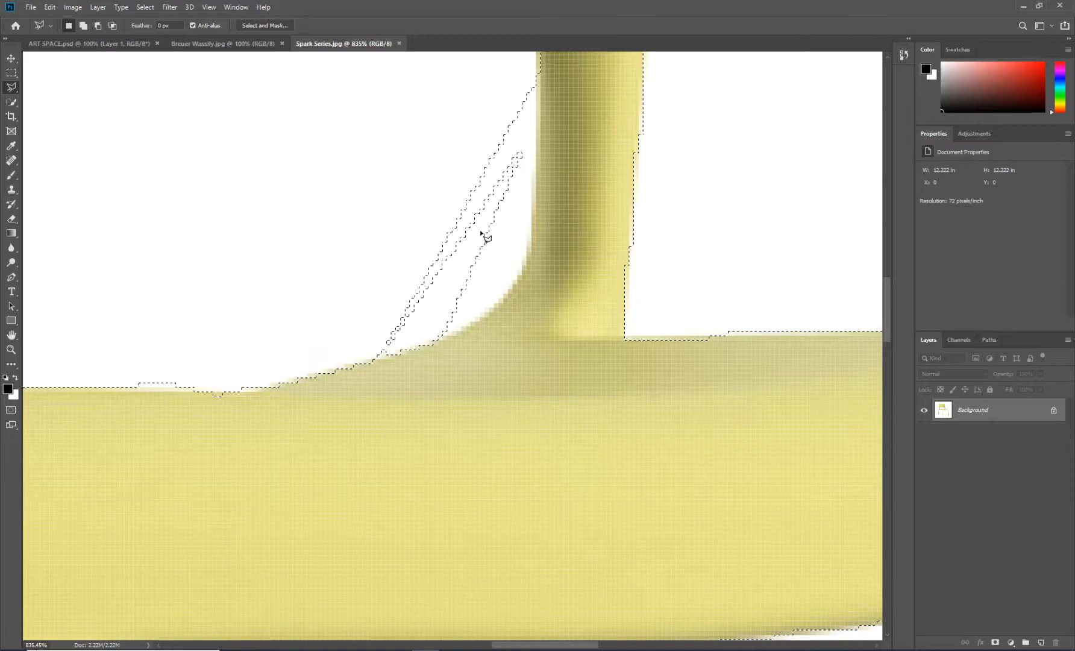
# - Trace down the right backrest post and along the seat curve, then loop around the white wedges to subtract them from the selection
pyautogui.scroll(2, 490, 239)
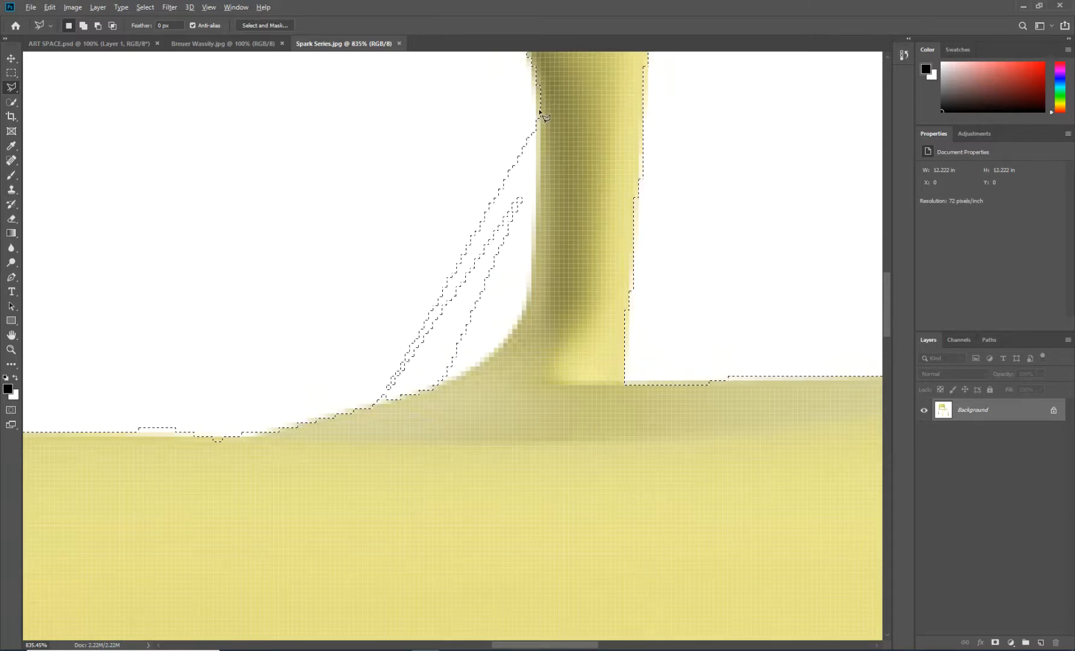
pyautogui.press('alt')
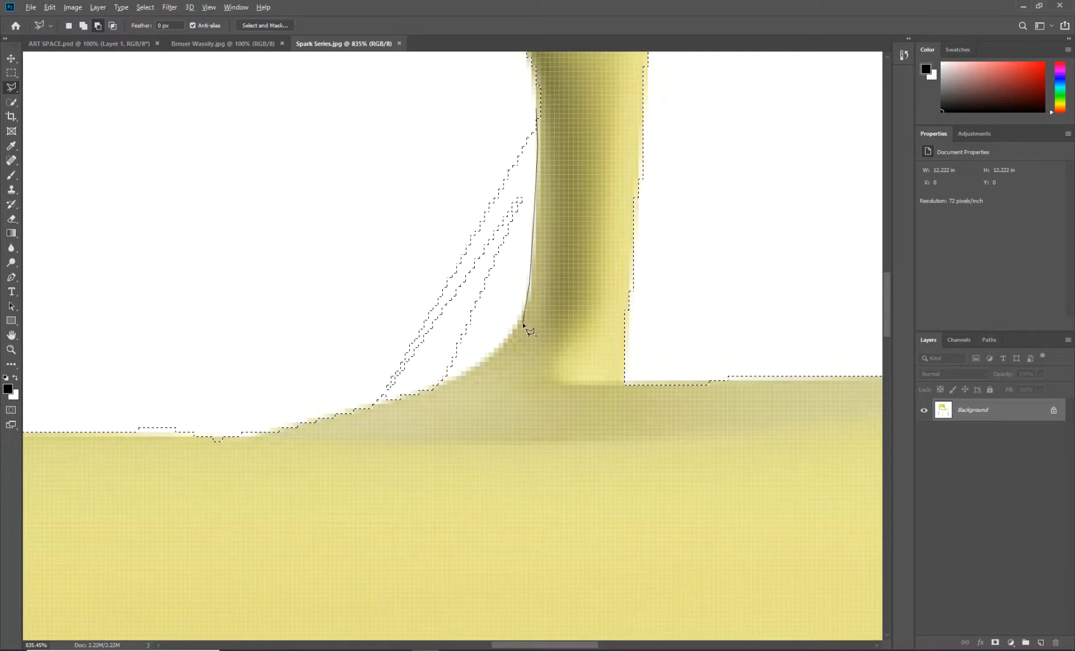
pyautogui.click(523, 324)
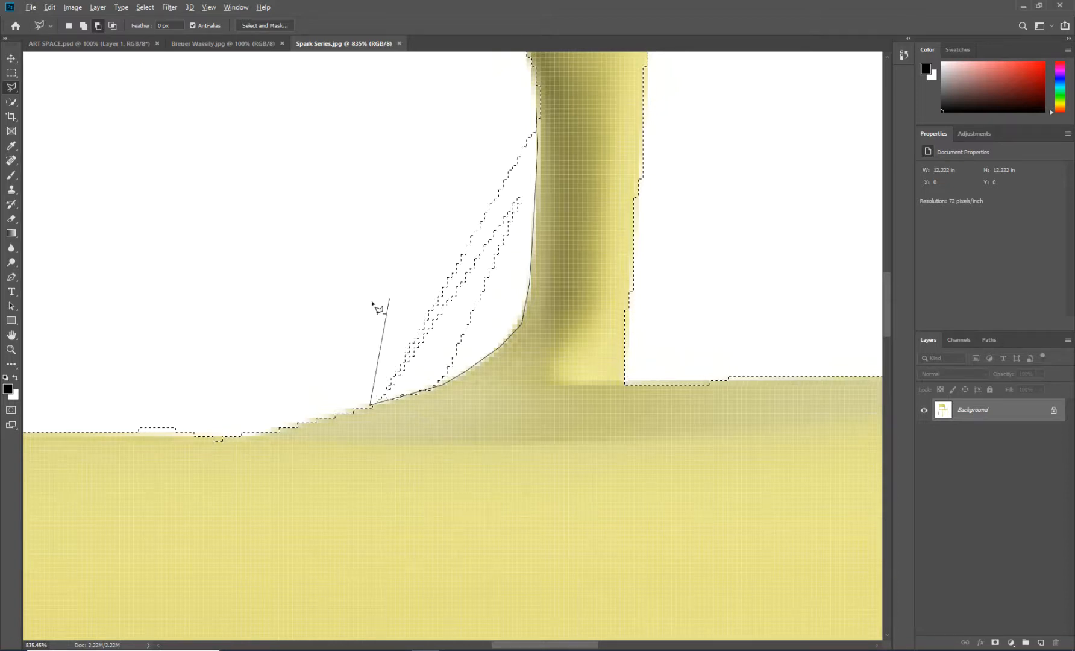
pyautogui.click(351, 337)
pyautogui.click(372, 244)
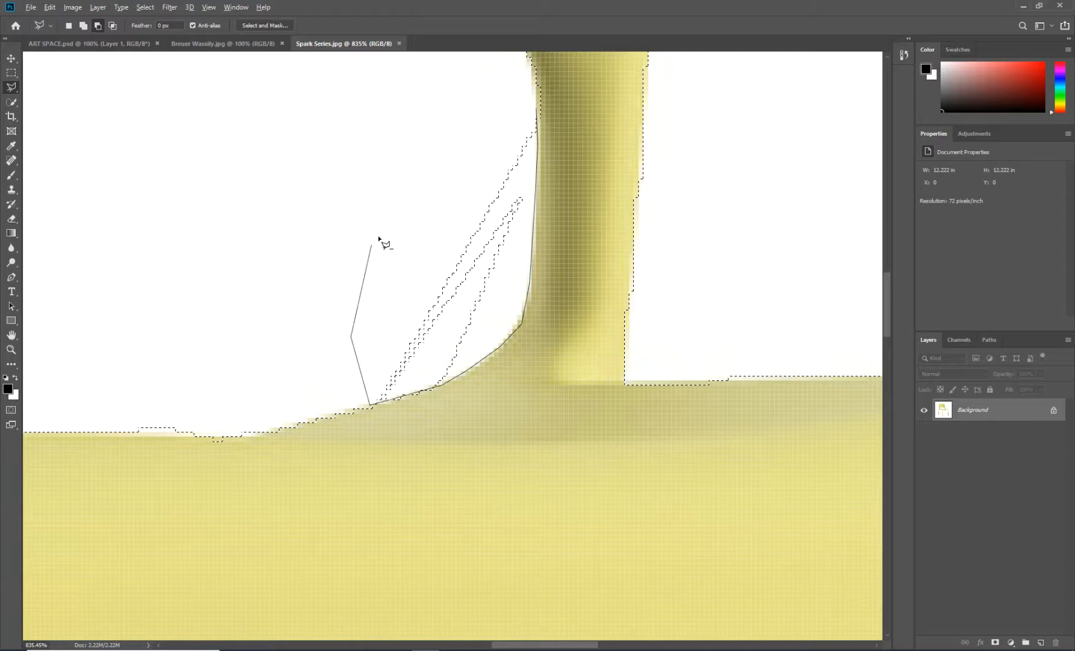
pyautogui.click(443, 163)
pyautogui.click(495, 122)
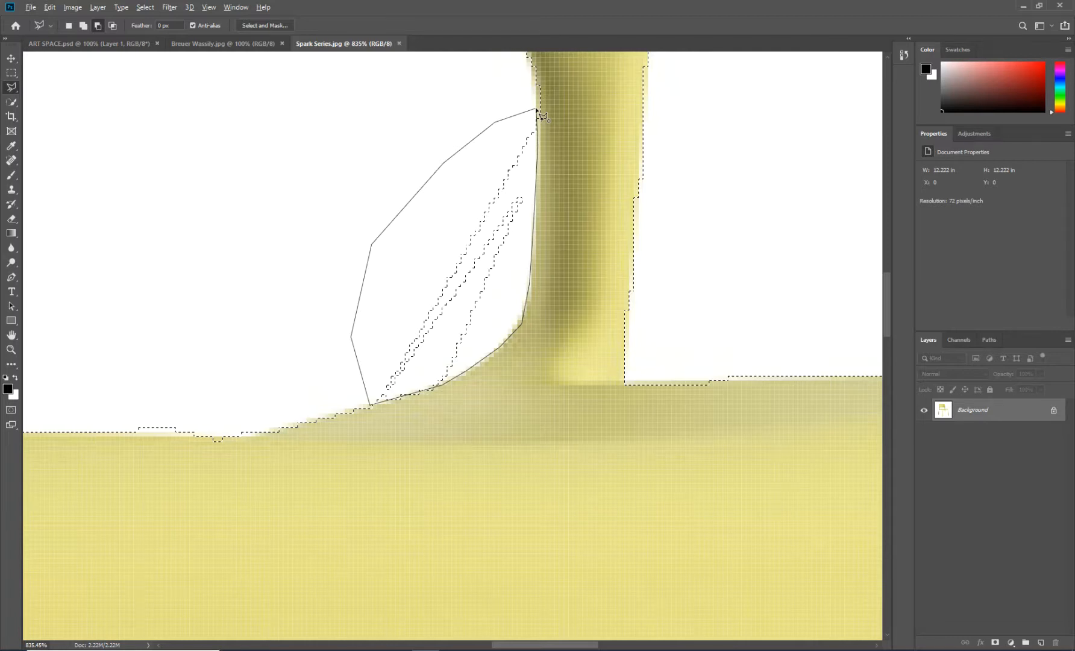
pyautogui.click(537, 111)
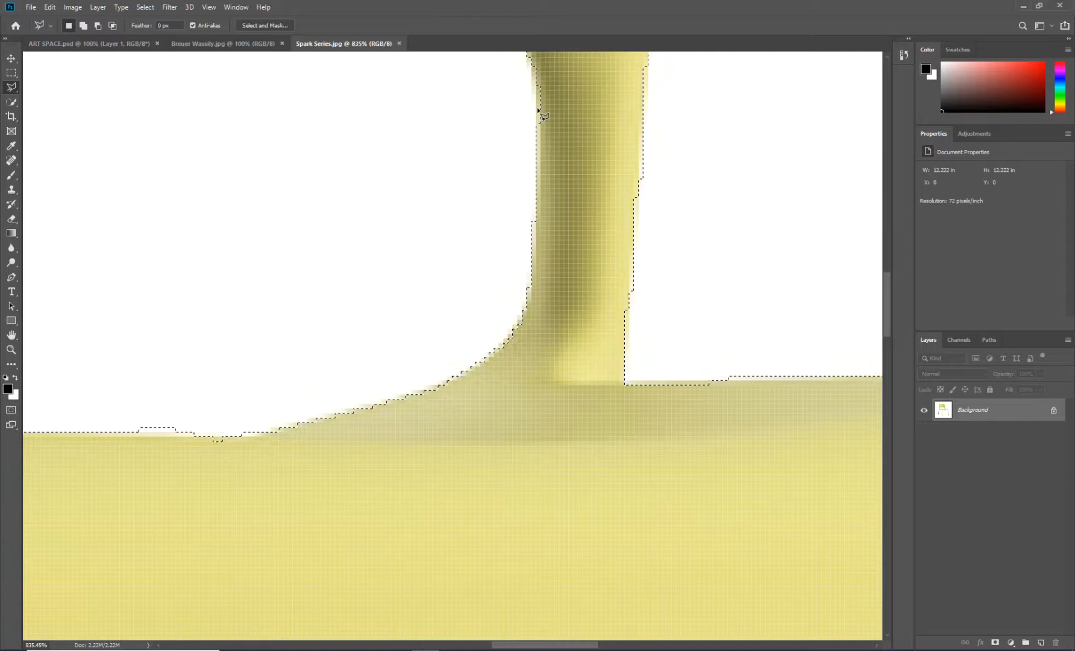
# - Add the white opening beneath the backrest to the selection with the Quick Selection tool
pyautogui.scroll(3, 539, 112)
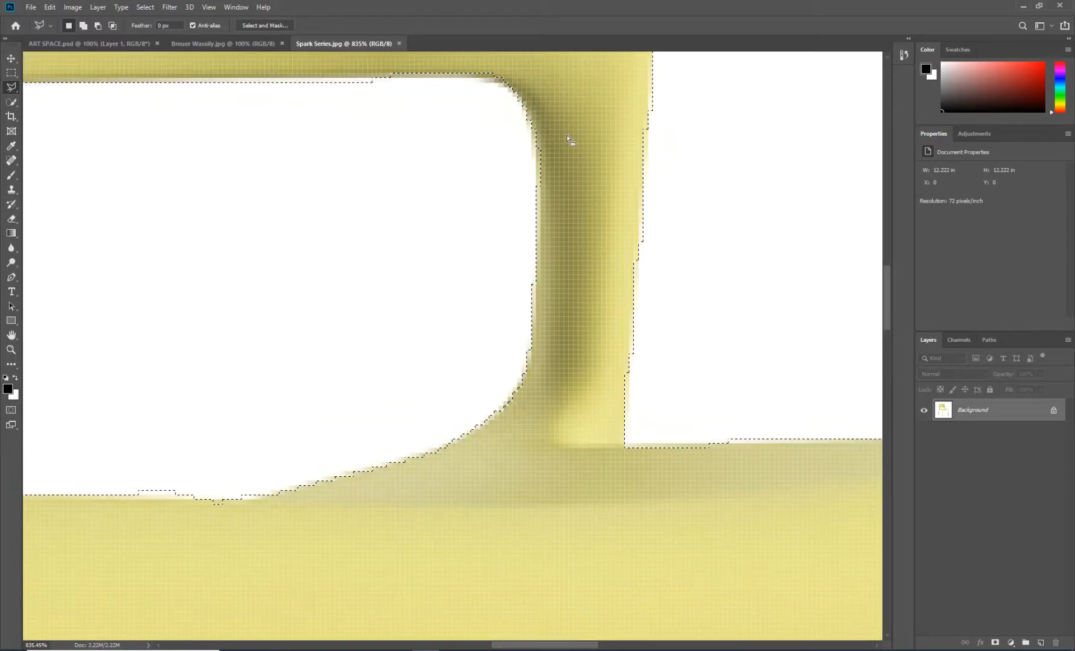
pyautogui.hotkey('ctrl', '0')
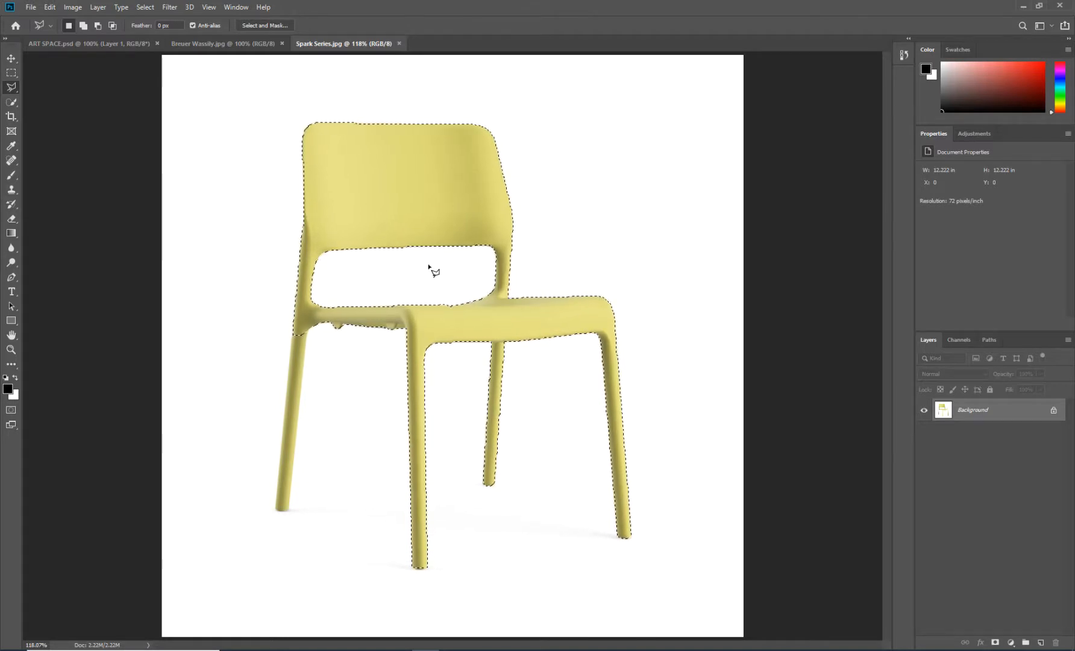
pyautogui.press('shift')
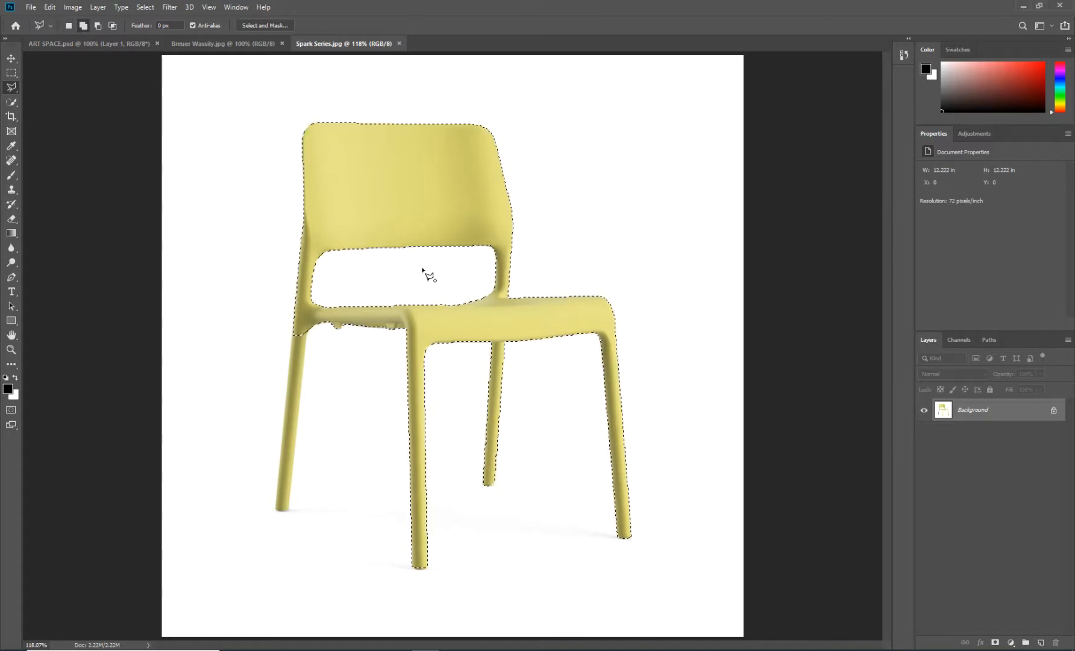
pyautogui.rightClick(13, 89)
pyautogui.click(14, 102)
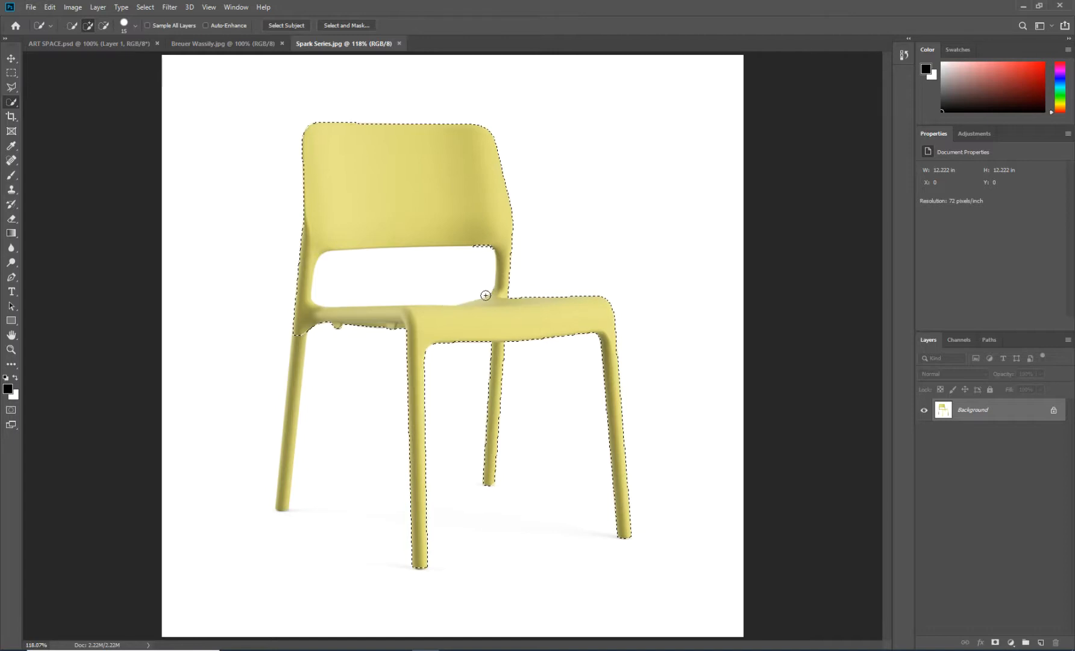
pyautogui.moveTo(485, 295); pyautogui.dragTo(490, 242)
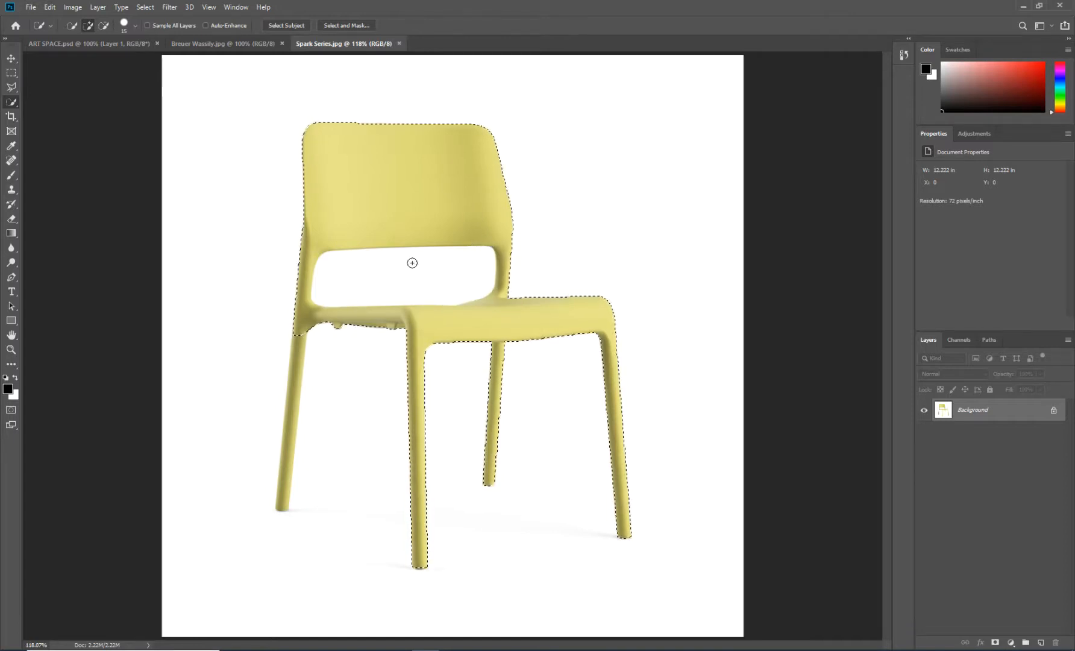
# - Switch to the Magnetic Lasso with the opening beneath the backrest in close view, and undo the accidental deselection of the chair
pyautogui.hotkey('ctrl', '+')
pyautogui.hotkey('ctrl', '+')
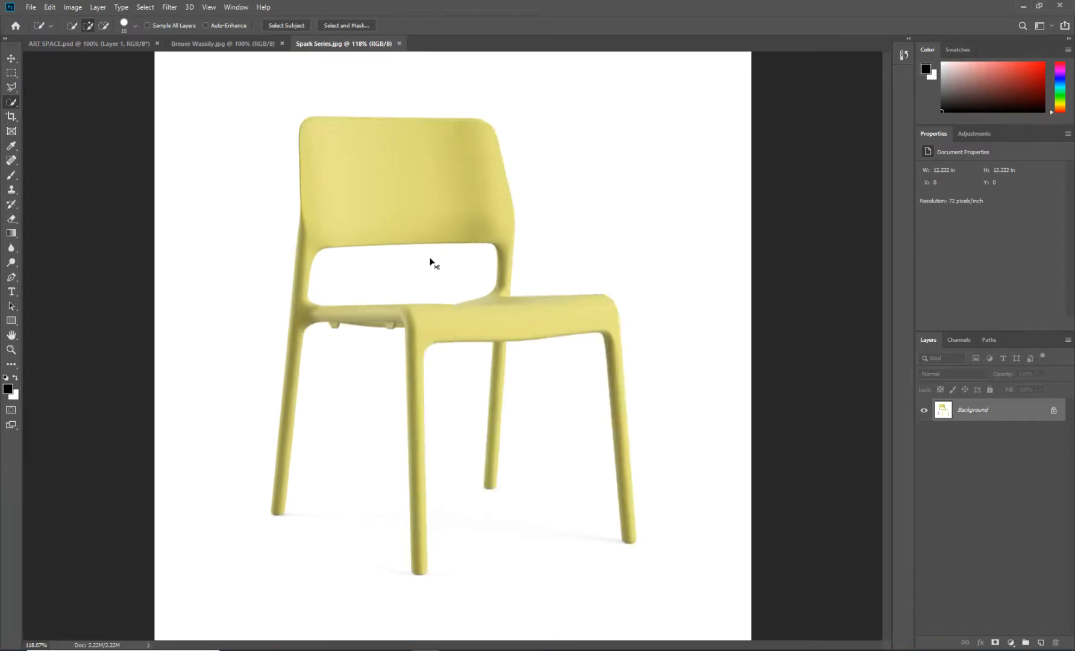
pyautogui.scroll(4, 418, 253)
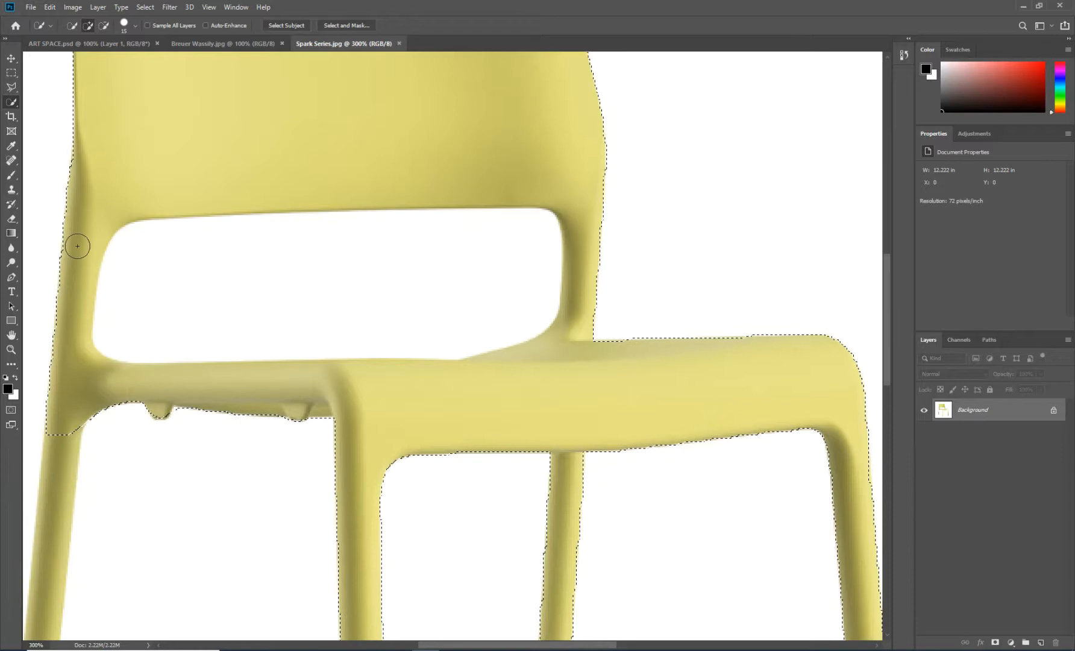
pyautogui.click(12, 88)
pyautogui.click(66, 108)
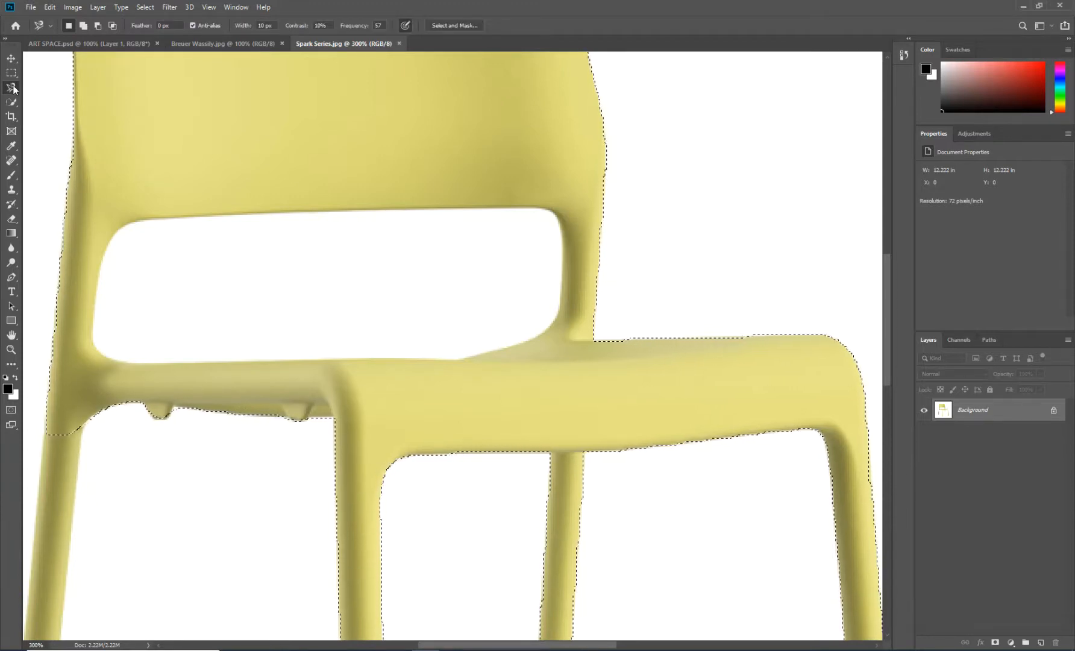
pyautogui.click(400, 248)
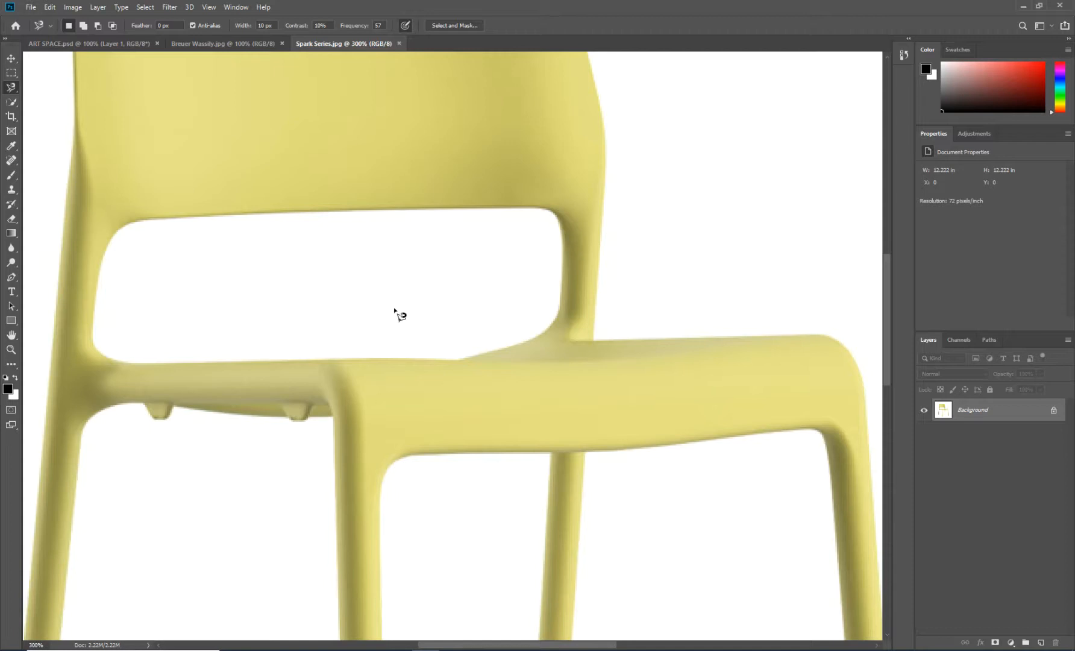
pyautogui.hotkey('ctrl', 'z')
pyautogui.scroll(1, 413, 307)
pyautogui.scroll(1, 412, 307)
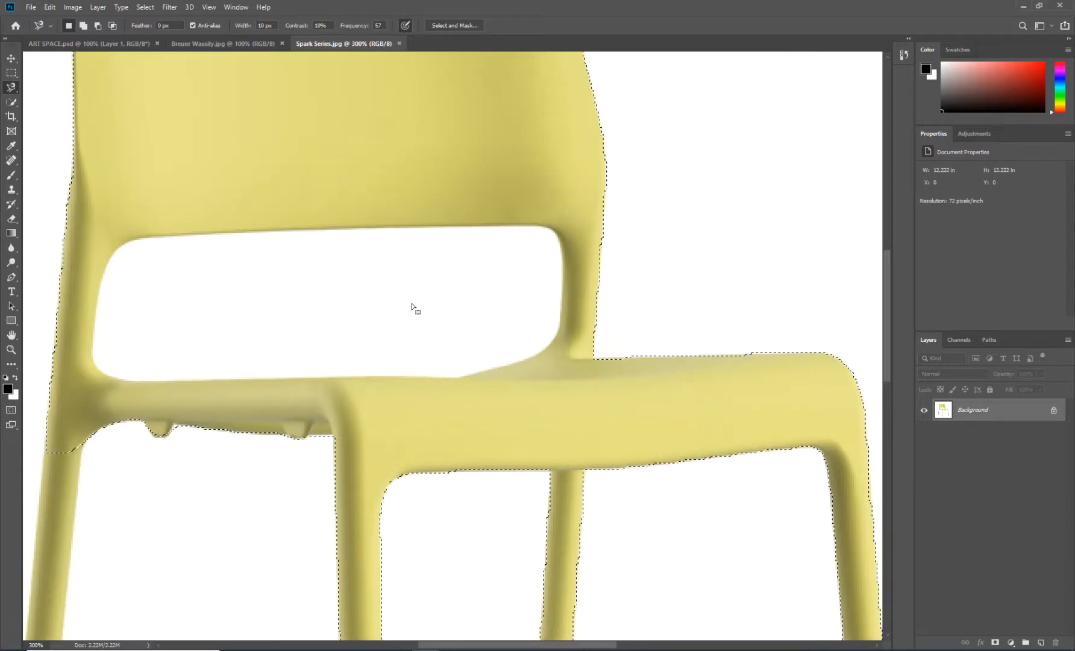
pyautogui.scroll(4, 413, 310)
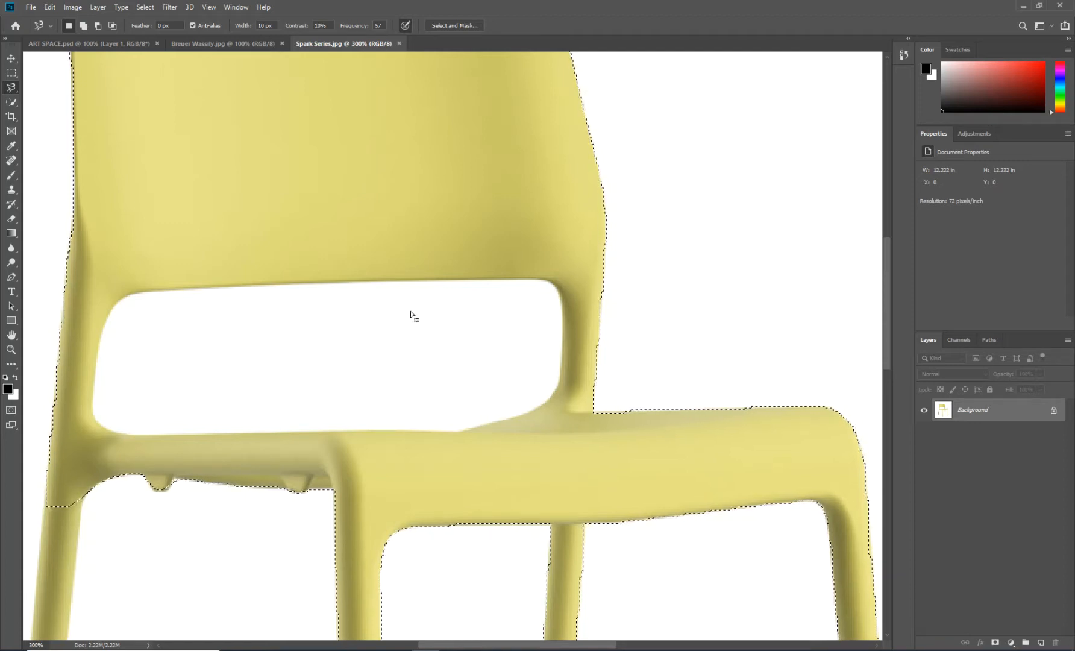
# - Subtract the opening beneath the backrest from the chair selection by tracing its full inner edge with the Magnetic Lasso
pyautogui.press('alt')
pyautogui.click(361, 282)
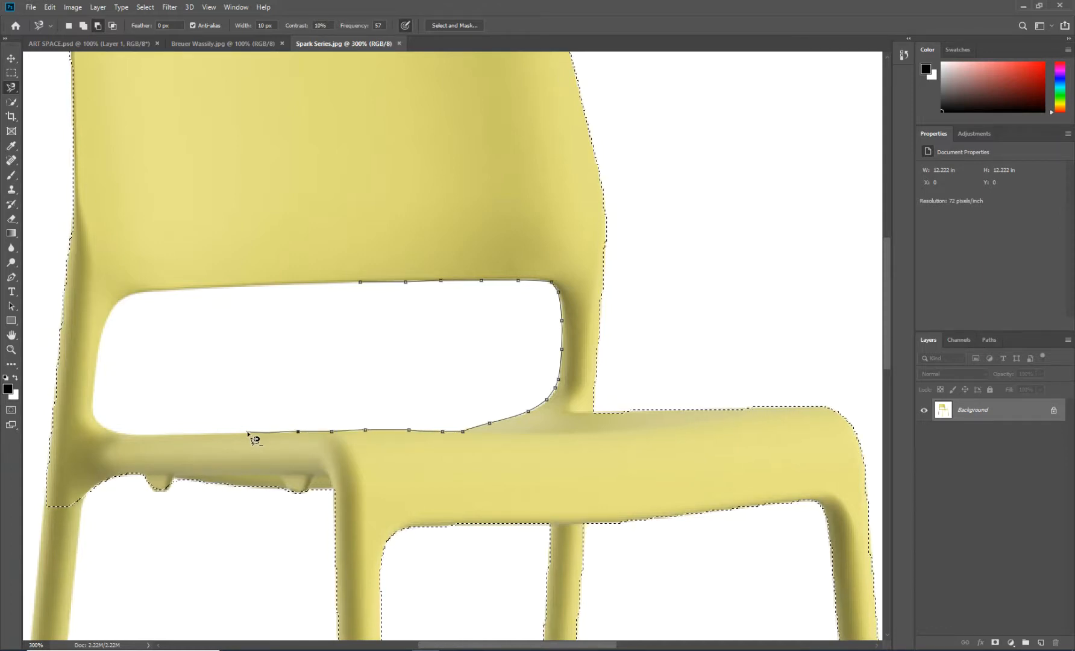
pyautogui.click(155, 434)
pyautogui.click(107, 430)
pyautogui.click(90, 411)
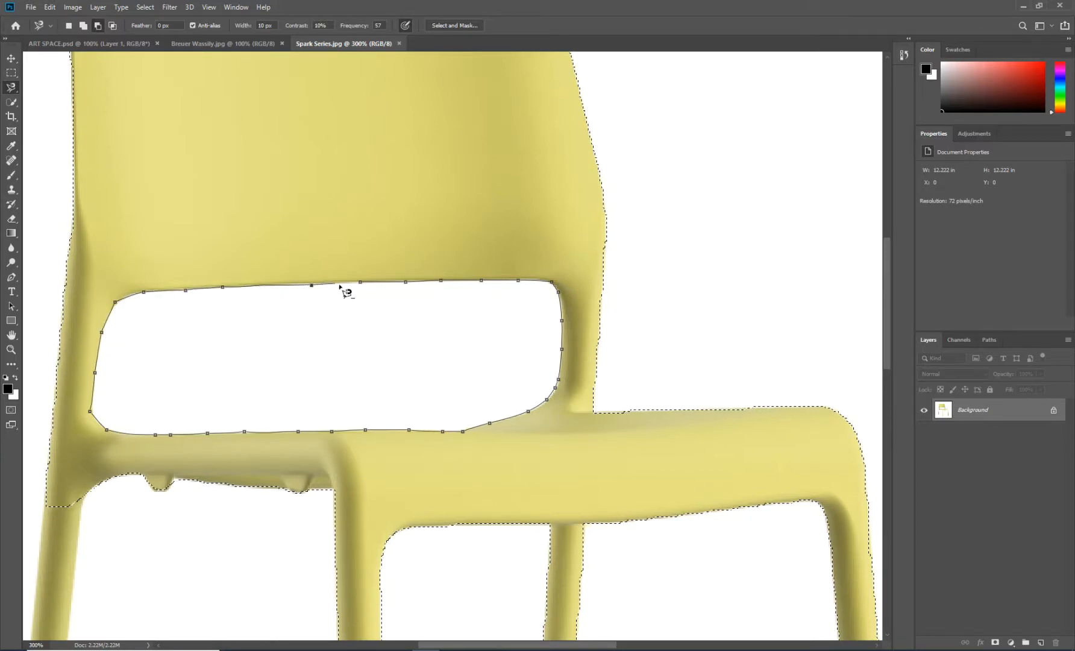
pyautogui.click(359, 283)
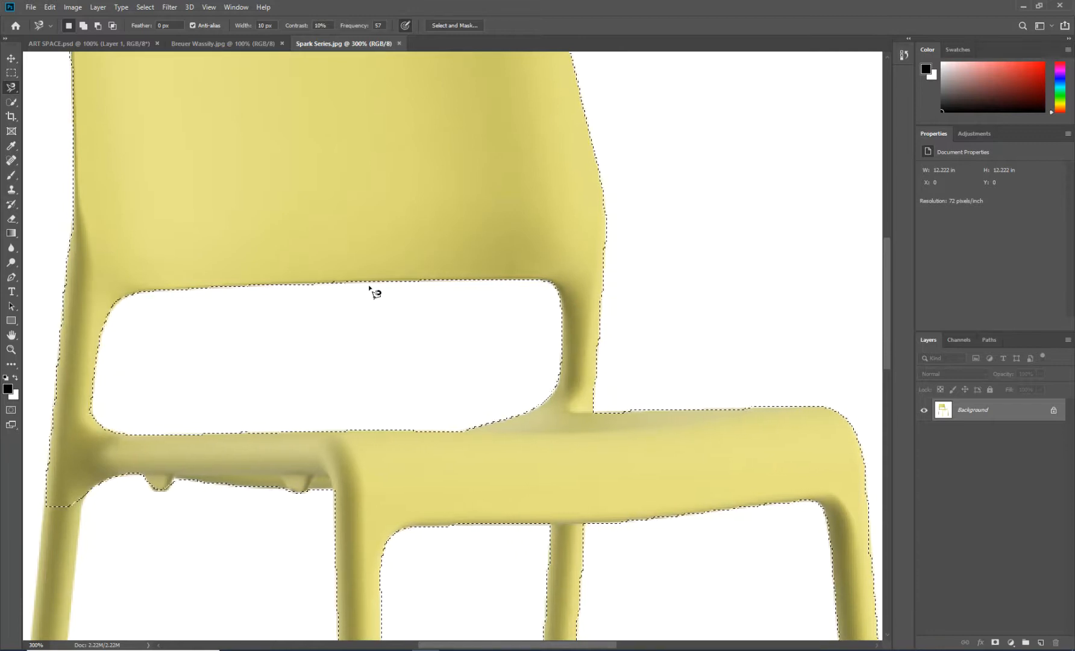
# - Extend the chair selection down the left rear leg to its foot with the Quick Selection tool
pyautogui.scroll(-5, 497, 354)
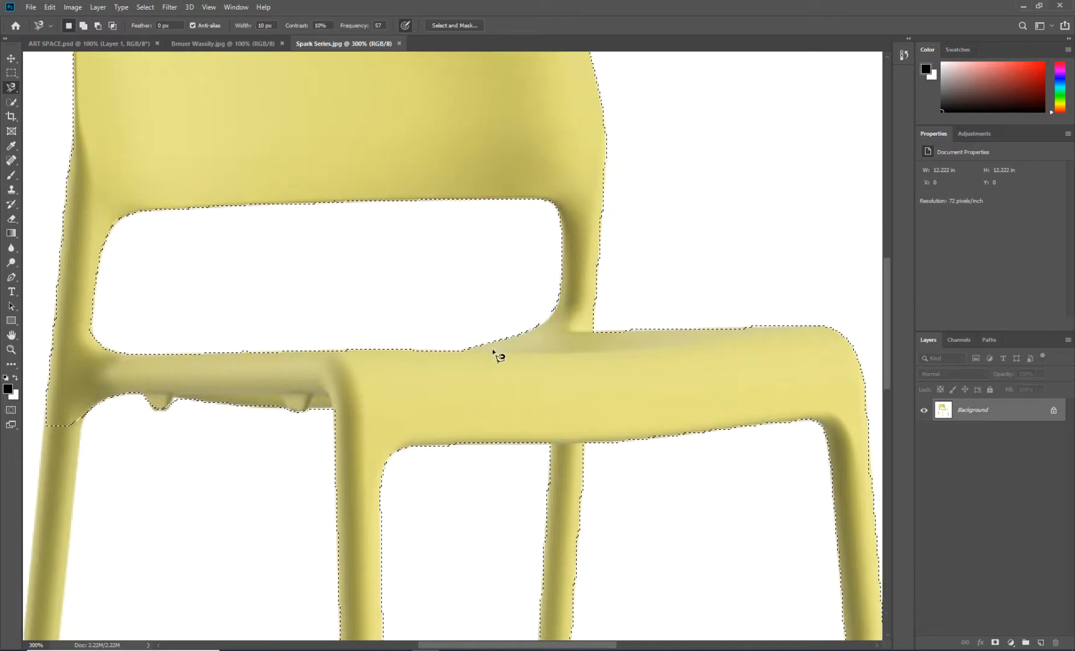
pyautogui.hscroll(-5, 684, 468)
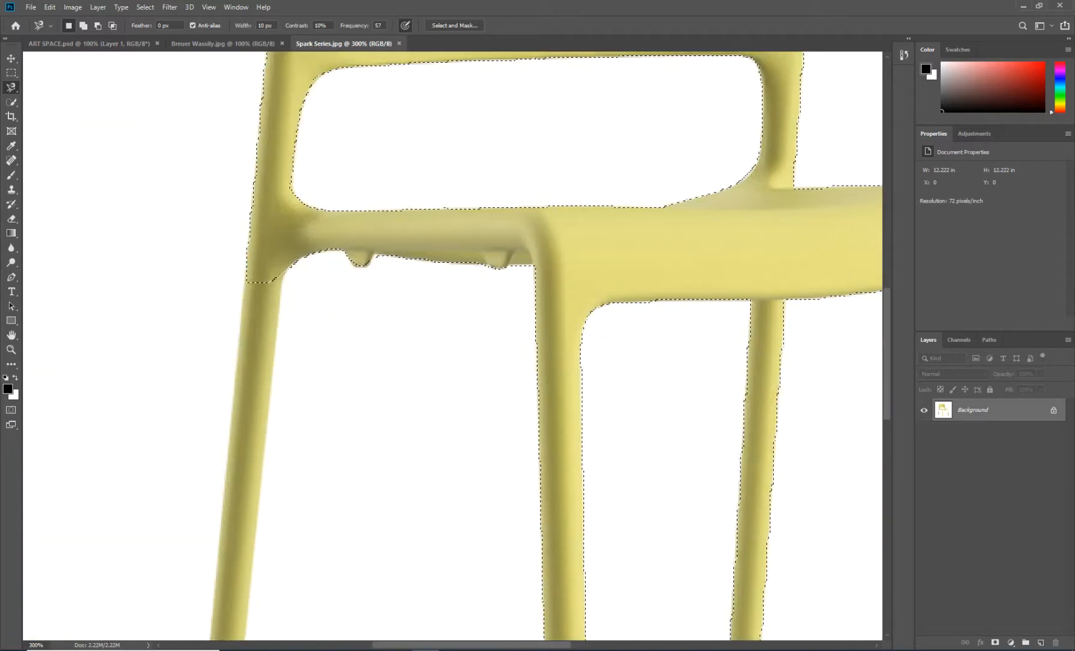
pyautogui.scroll(-3, 359, 363)
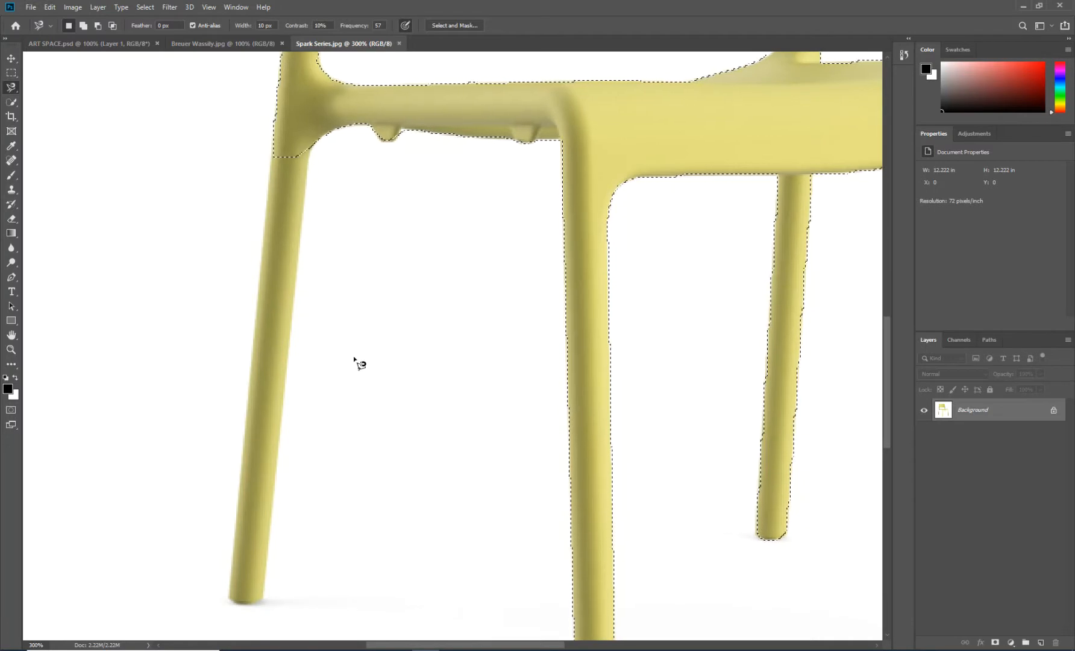
pyautogui.rightClick(12, 88)
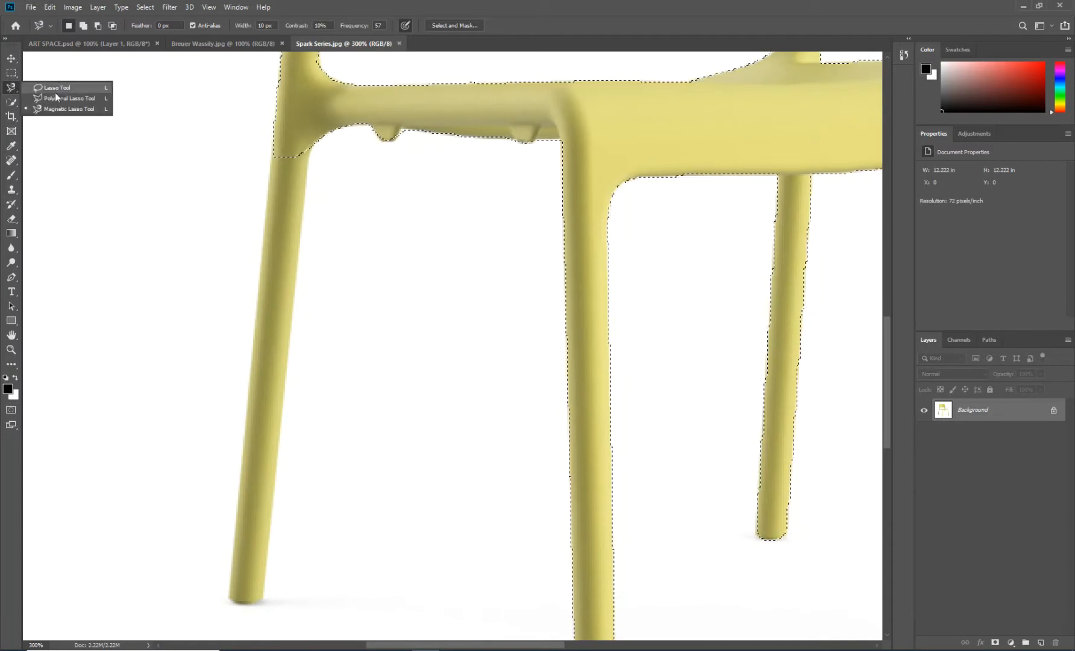
pyautogui.click(11, 102)
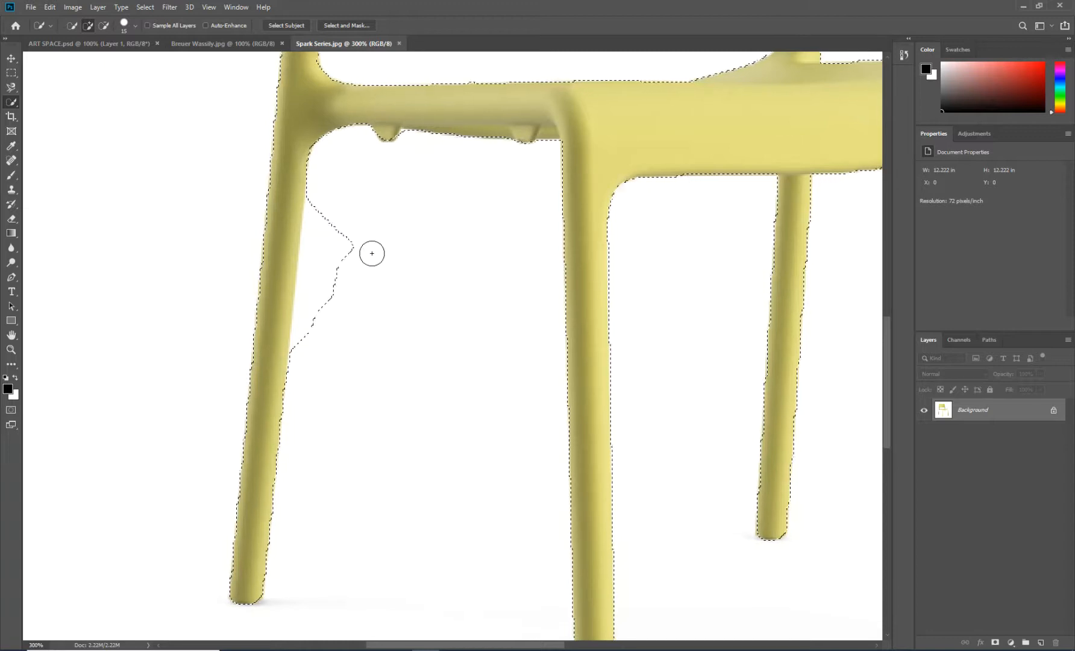
# - Subtract the white spill along the inner edge of the left rear leg from the selection
pyautogui.press('alt')
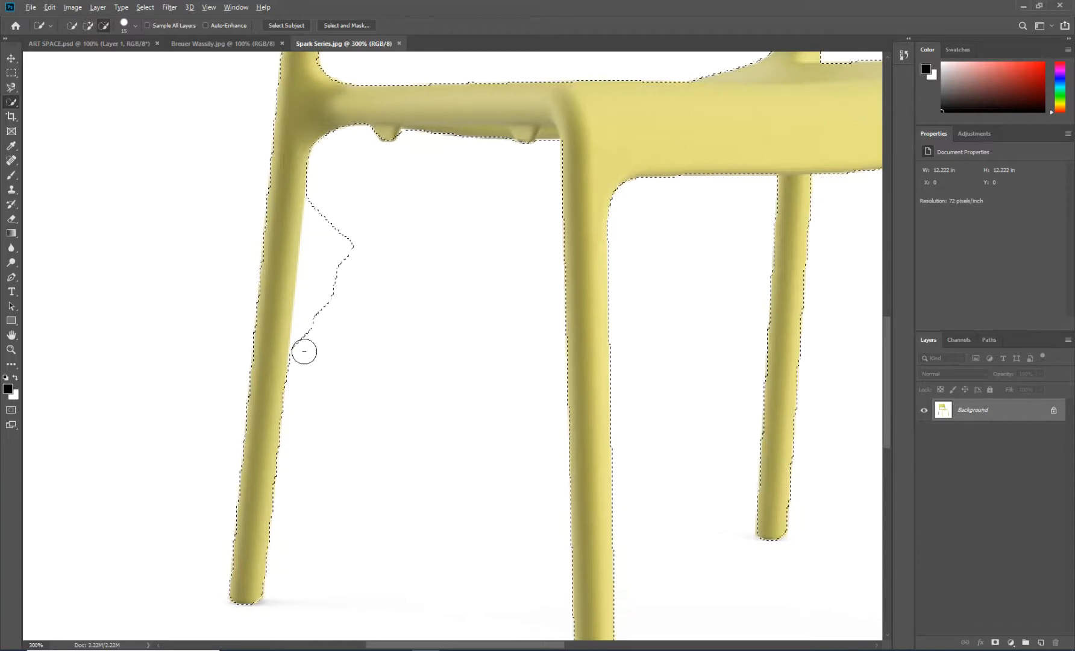
pyautogui.moveTo(304, 351); pyautogui.dragTo(320, 204)
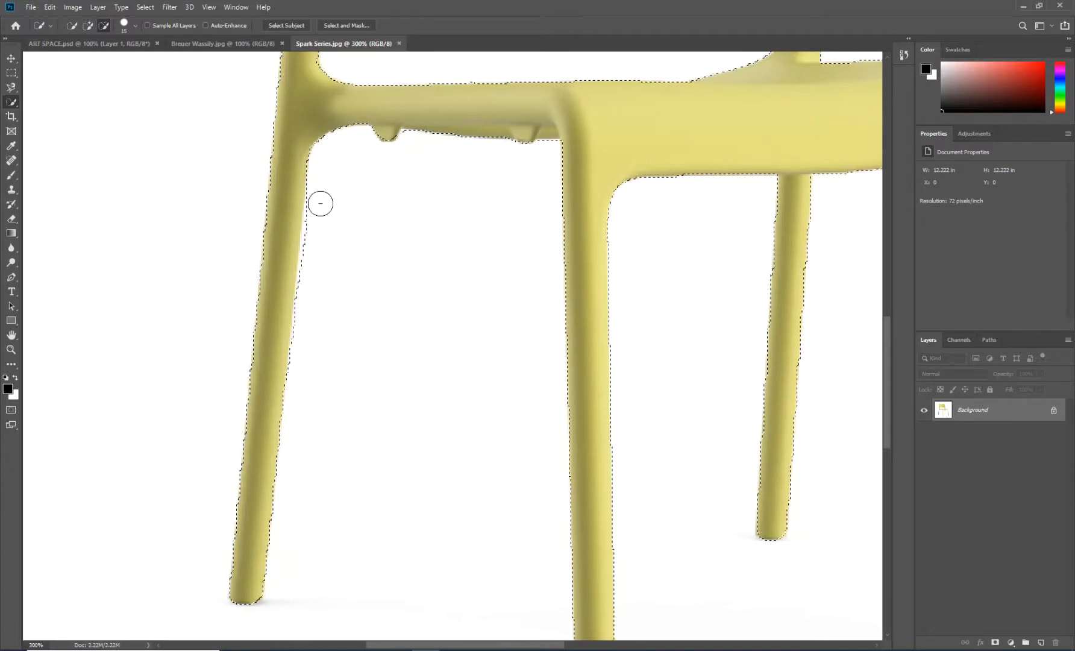
pyautogui.moveTo(314, 269); pyautogui.dragTo(312, 291)
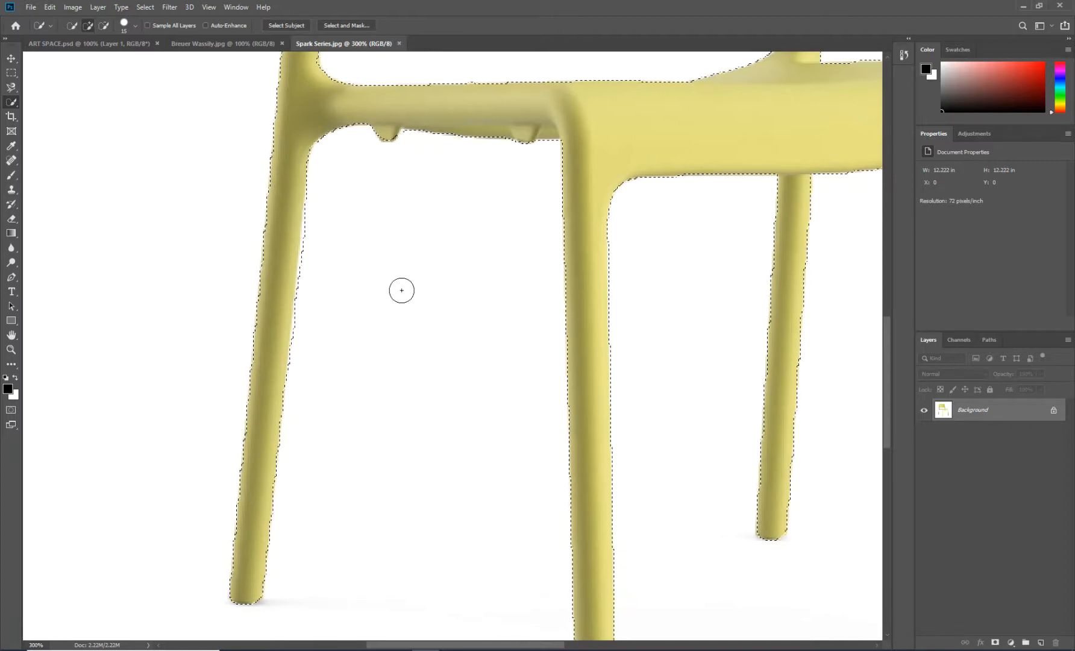
# - Add a layer mask from the chair selection and preview the masked area as a red overlay
pyautogui.hotkey('ctrl', '0')
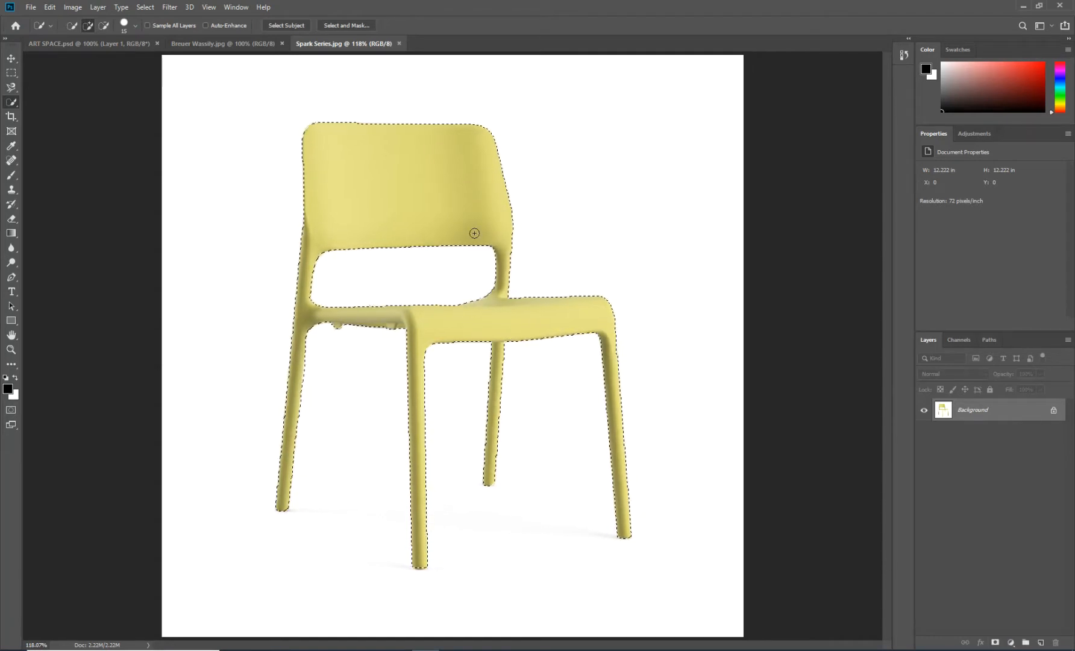
pyautogui.click(995, 642)
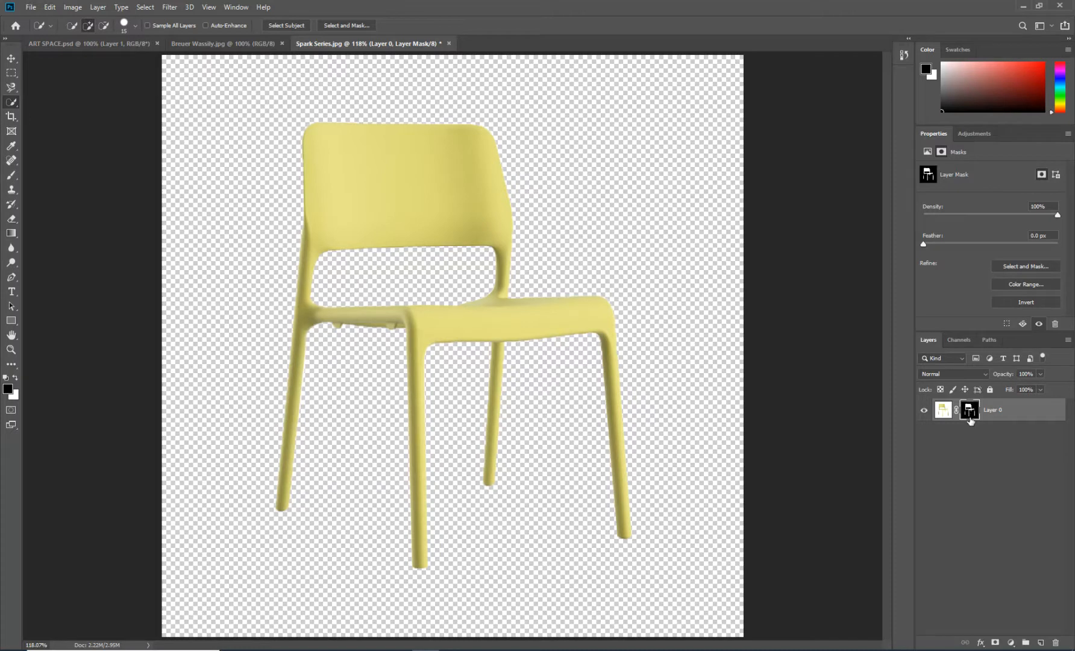
pyautogui.keyDown('alt'); pyautogui.keyDown('shift'); pyautogui.click(970, 420); pyautogui.keyUp('shift'); pyautogui.keyUp('alt')
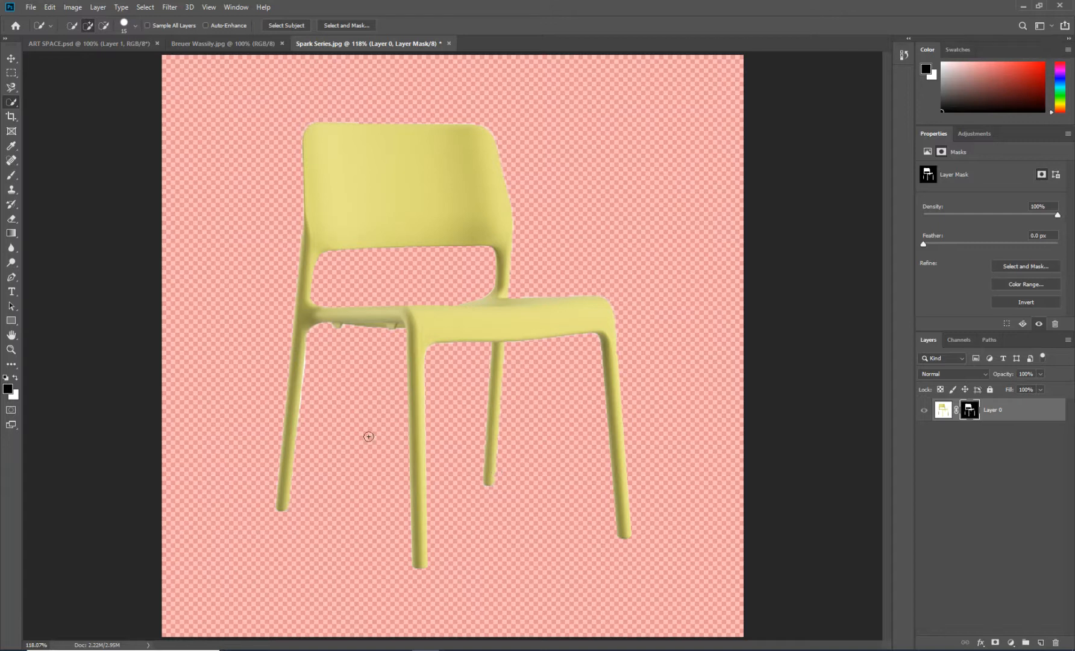
# - Switch to the Move tool, deselect the chair layer, and make its layer mask active again
pyautogui.click(11, 58)
pyautogui.click(987, 460)
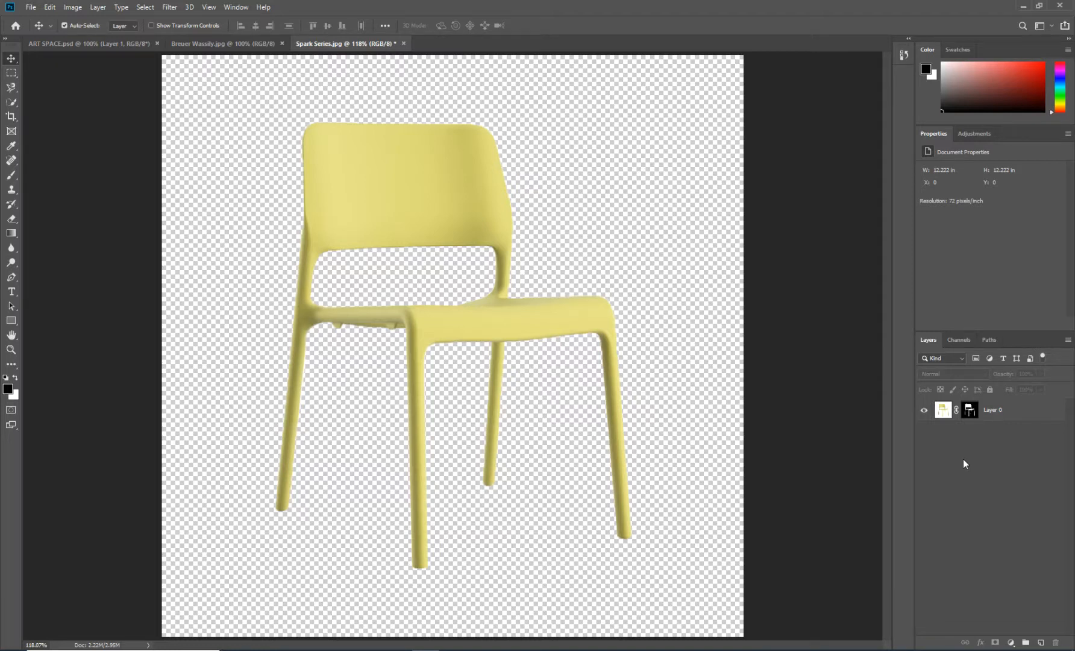
pyautogui.click(970, 416)
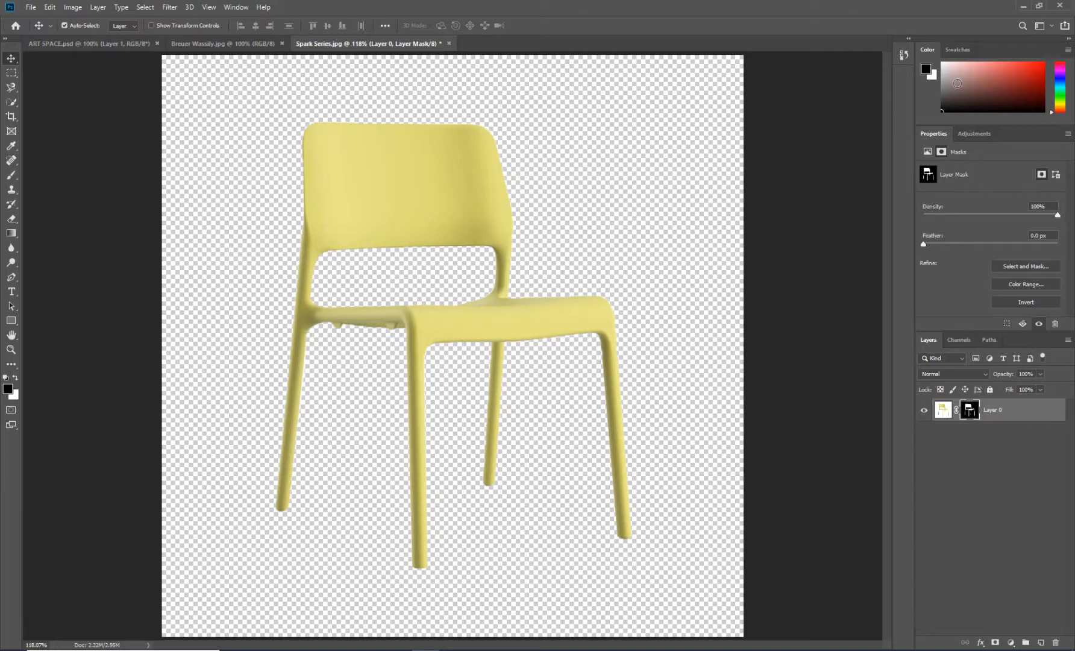
# - Open and enlarge the document's history, and review the recorded states from the opening image to Add Layer Mask
pyautogui.click(904, 56)
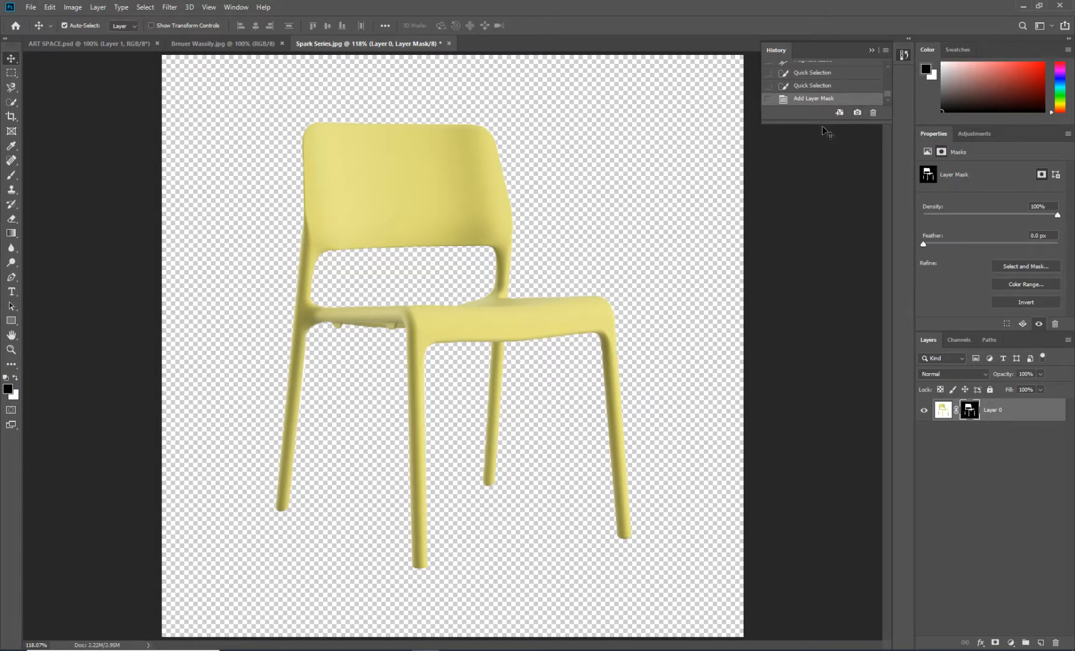
pyautogui.moveTo(828, 123); pyautogui.dragTo(830, 384)
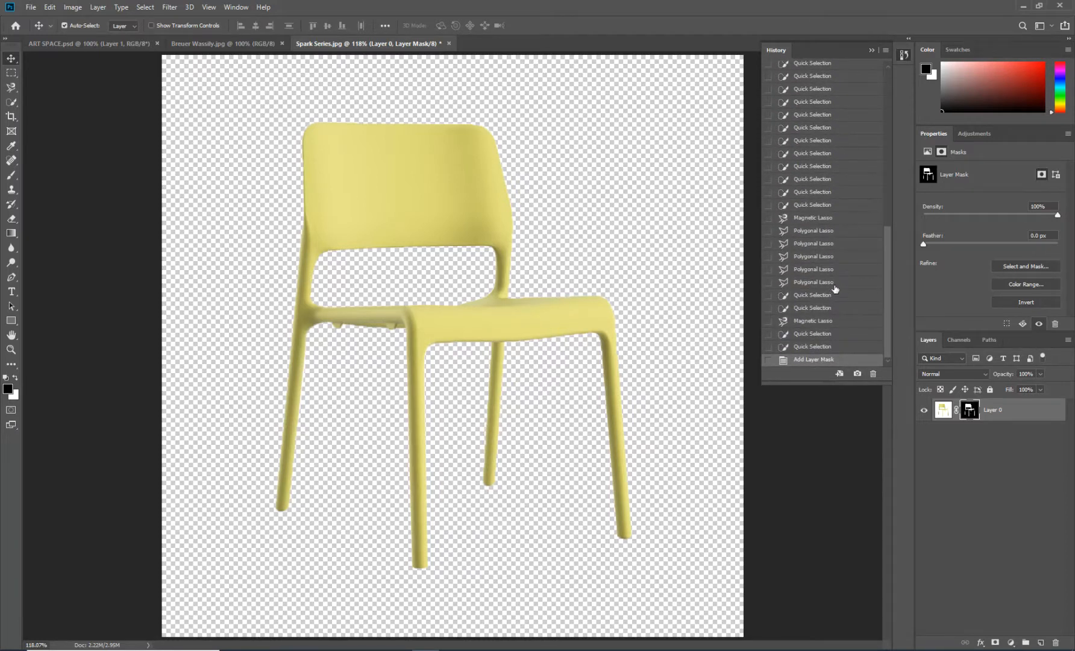
pyautogui.scroll(8, 834, 288)
pyautogui.scroll(3, 833, 288)
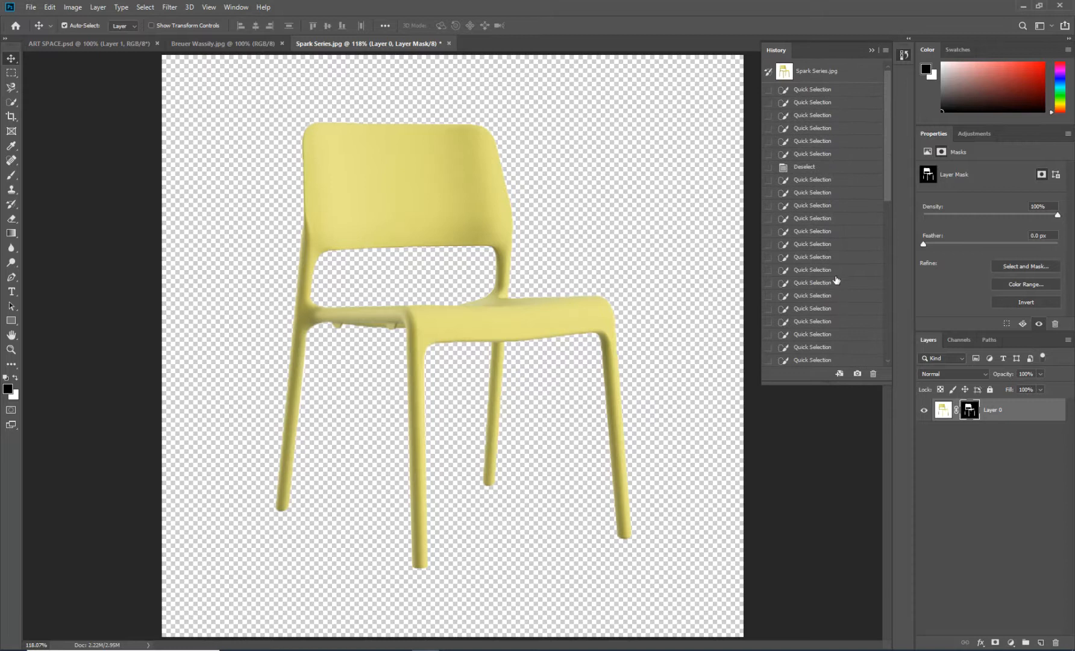
pyautogui.scroll(-6, 837, 274)
pyautogui.scroll(-5, 836, 274)
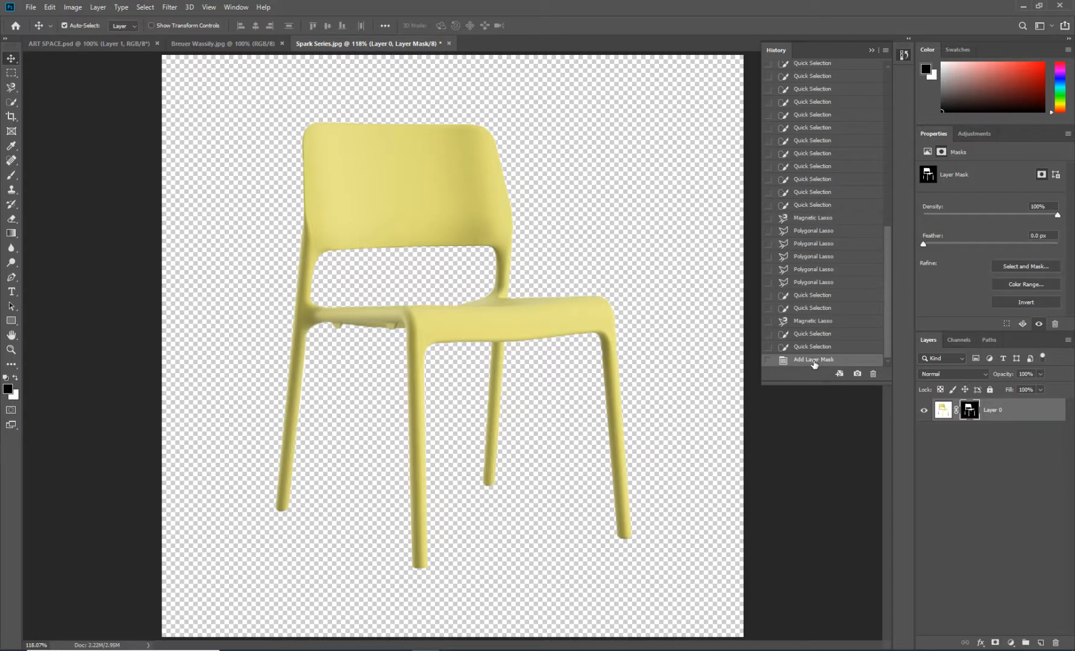
# - Reselect the chair's layer mask and ready the Brush tool, swapping the foreground between white and black and ending on black
pyautogui.click(972, 435)
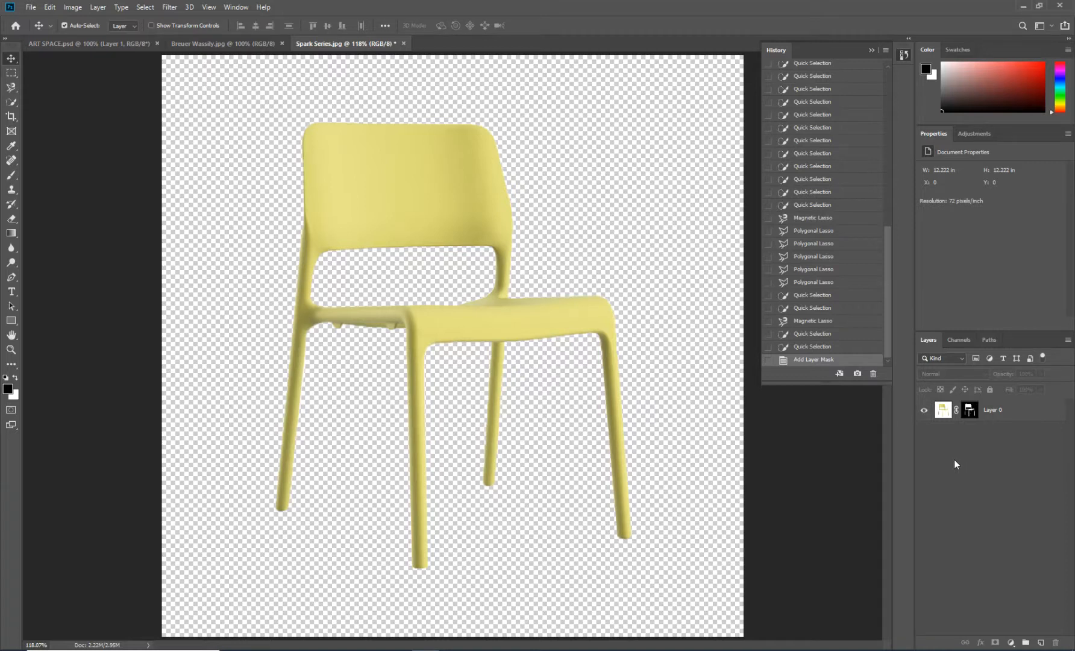
pyautogui.click(970, 415)
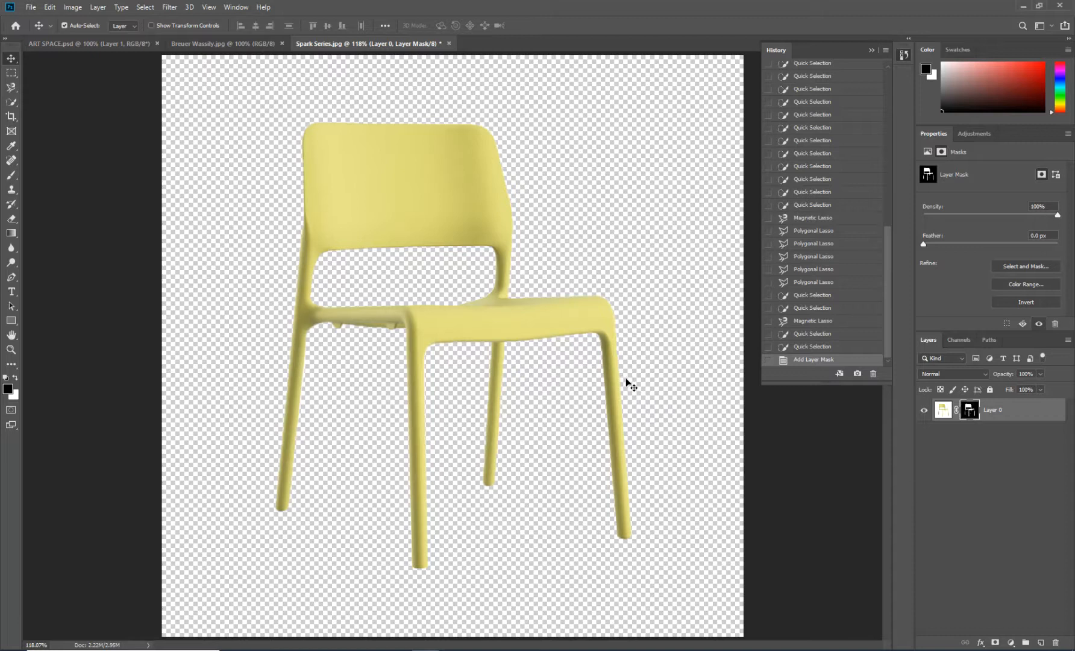
pyautogui.press('b')
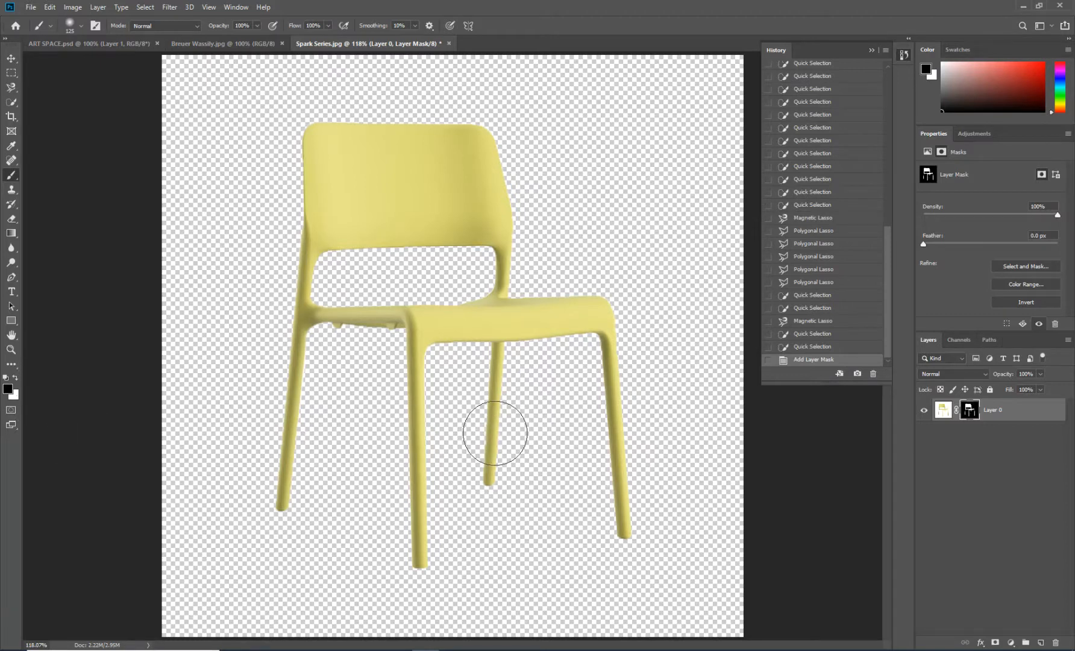
pyautogui.press('x')
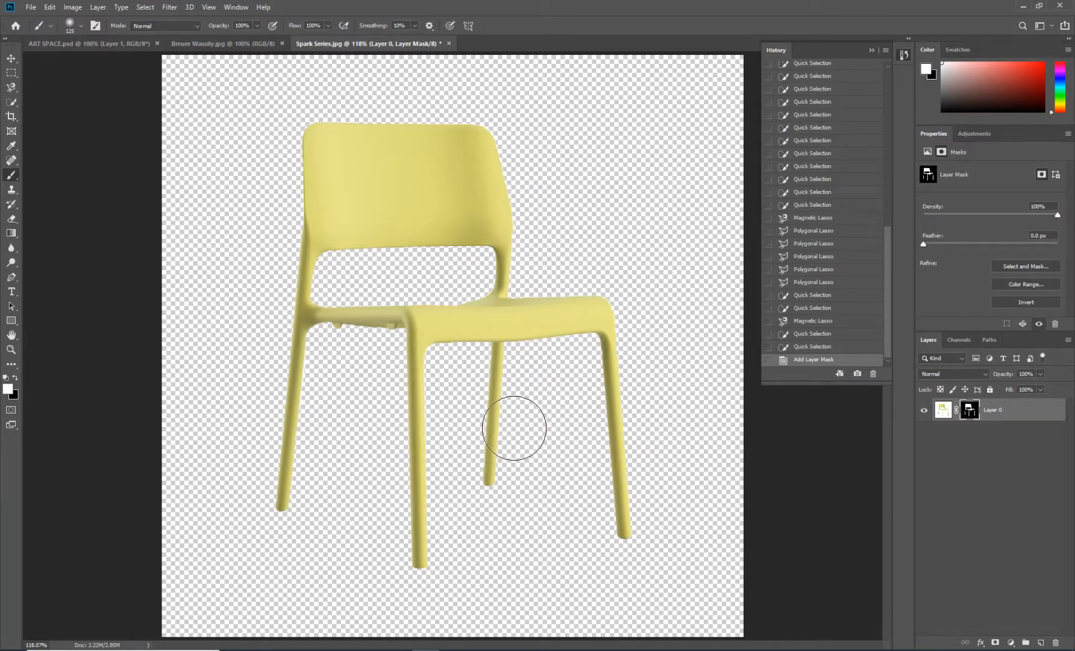
pyautogui.press('x')
pyautogui.press('x')
pyautogui.press('x')
pyautogui.press('x')
pyautogui.press('x')
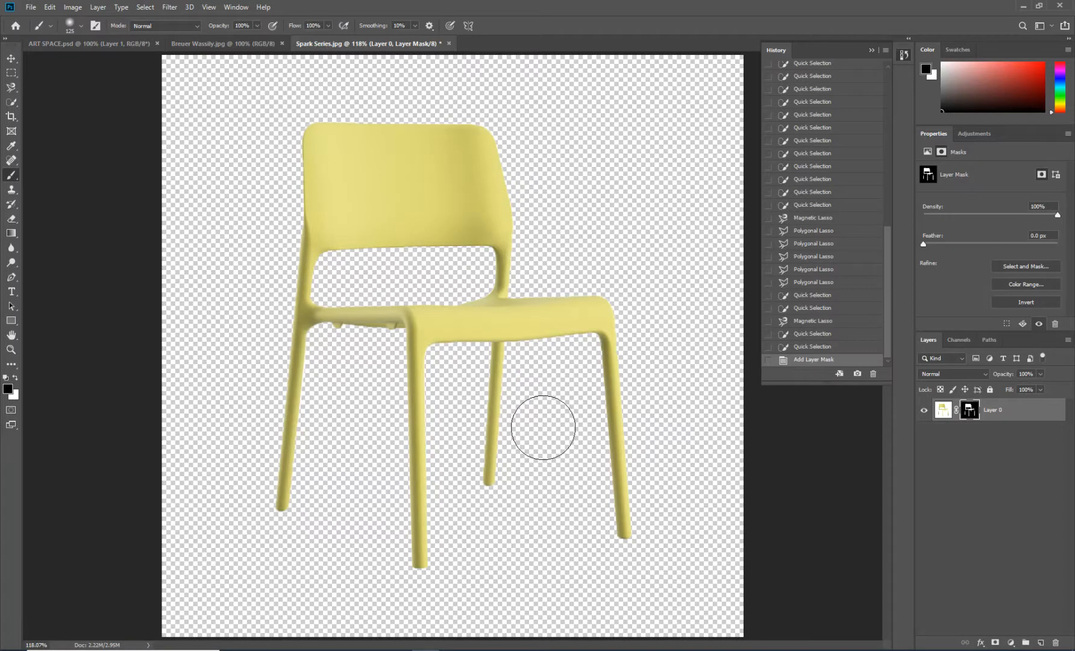
# - Paint black on the layer mask over the rear leg beneath the seat, and revert to the Add Layer Mask history state
pyautogui.click(496, 377)
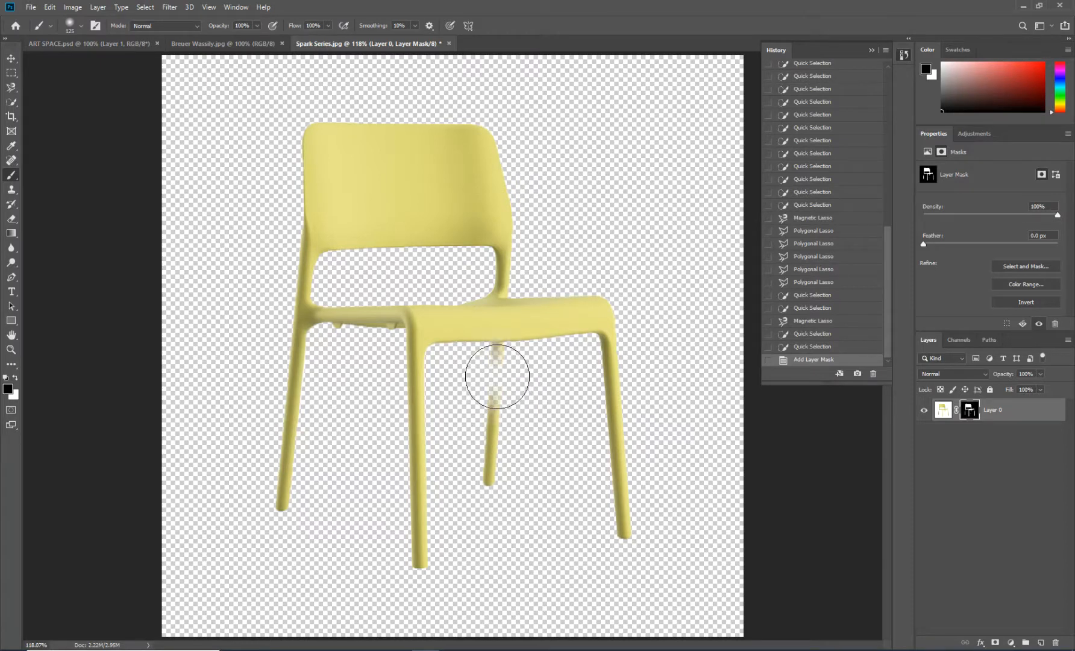
pyautogui.click(495, 408)
pyautogui.click(493, 422)
pyautogui.click(493, 438)
pyautogui.click(491, 444)
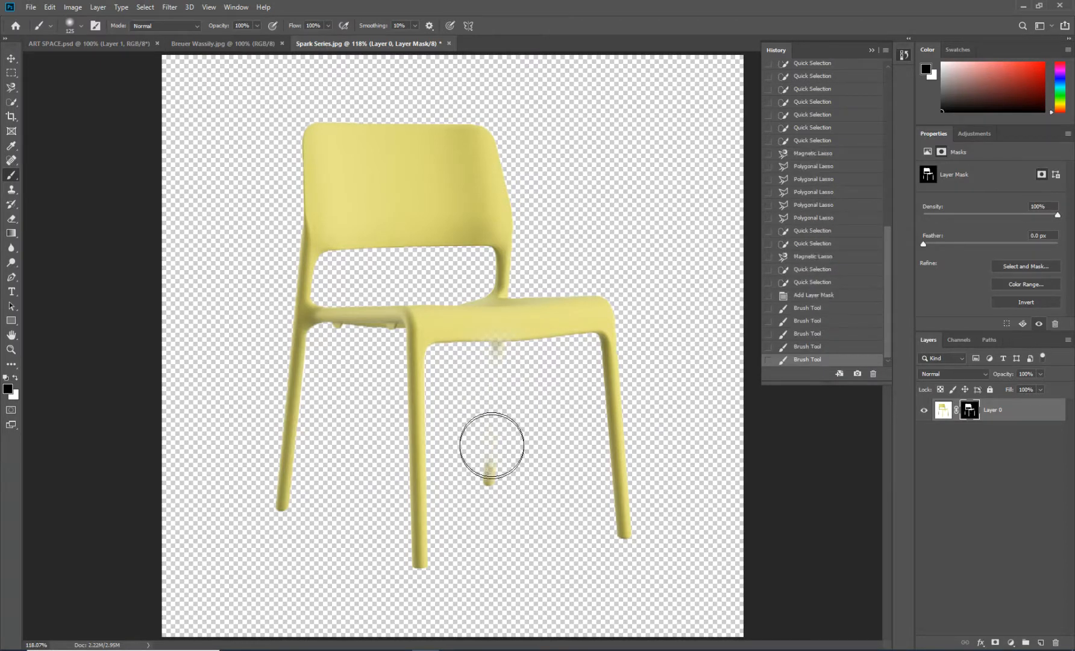
pyautogui.click(491, 467)
pyautogui.click(496, 398)
pyautogui.click(494, 378)
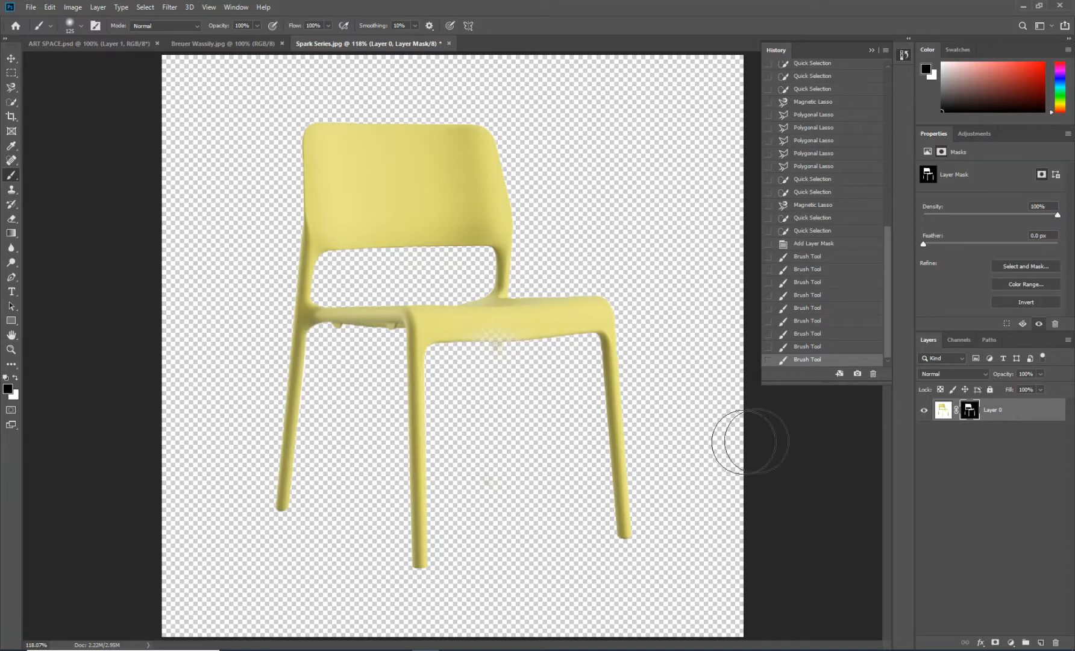
pyautogui.click(821, 247)
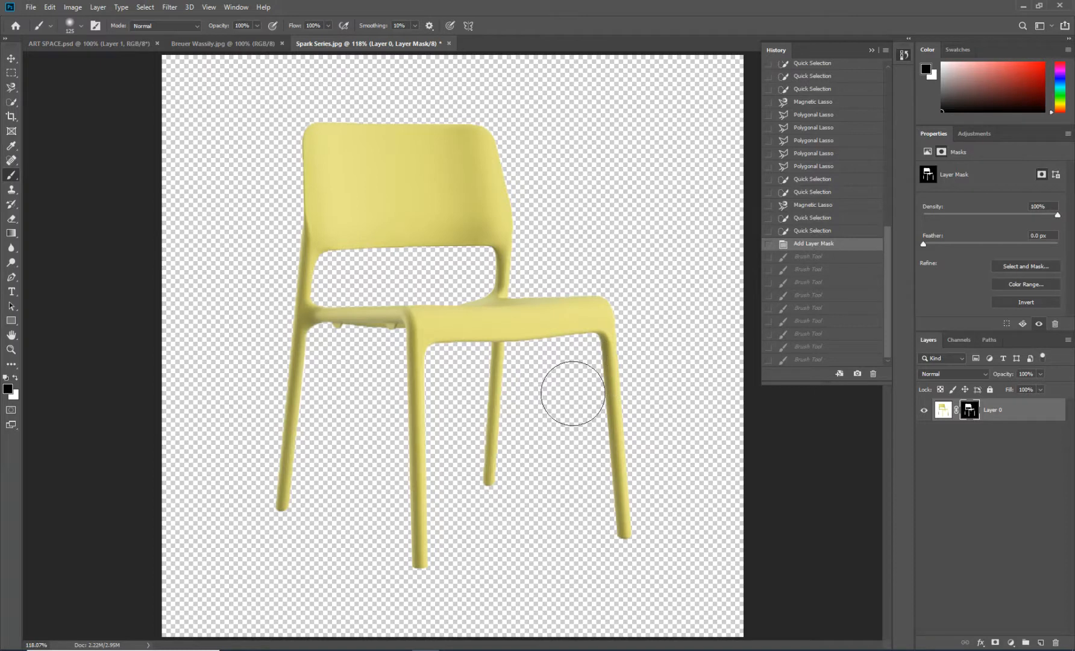
# - Target the layer's image instead of its mask and select the rear leg beneath the seat with the Quick Selection tool
pyautogui.hotkey('ctrl', '+')
pyautogui.hotkey('ctrl', '+')
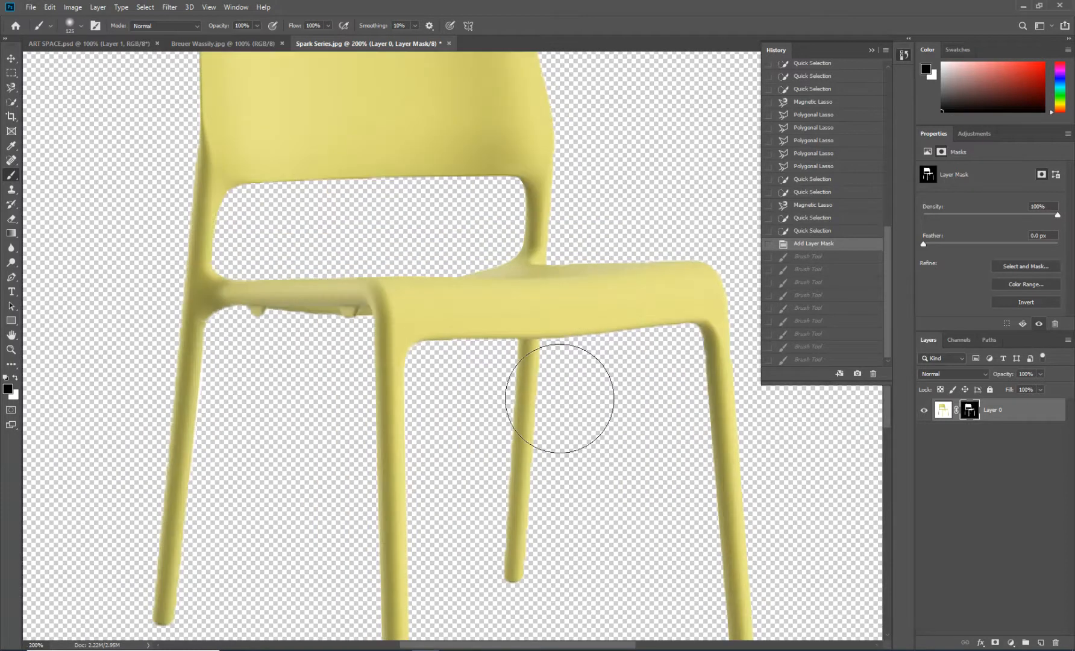
pyautogui.scroll(-1, 559, 398)
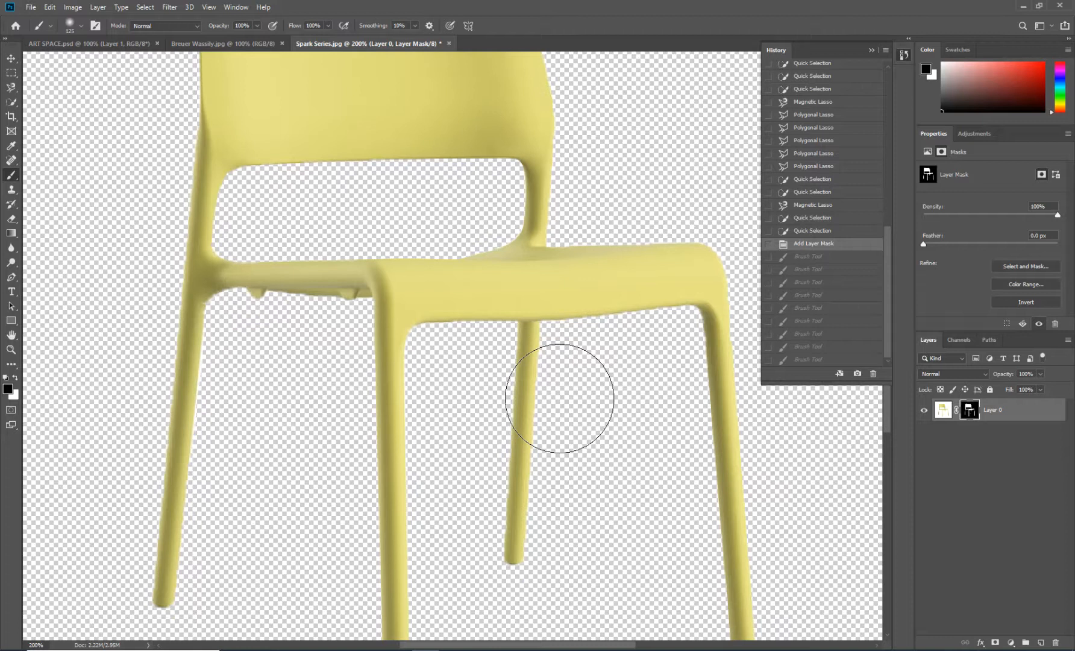
pyautogui.click(941, 412)
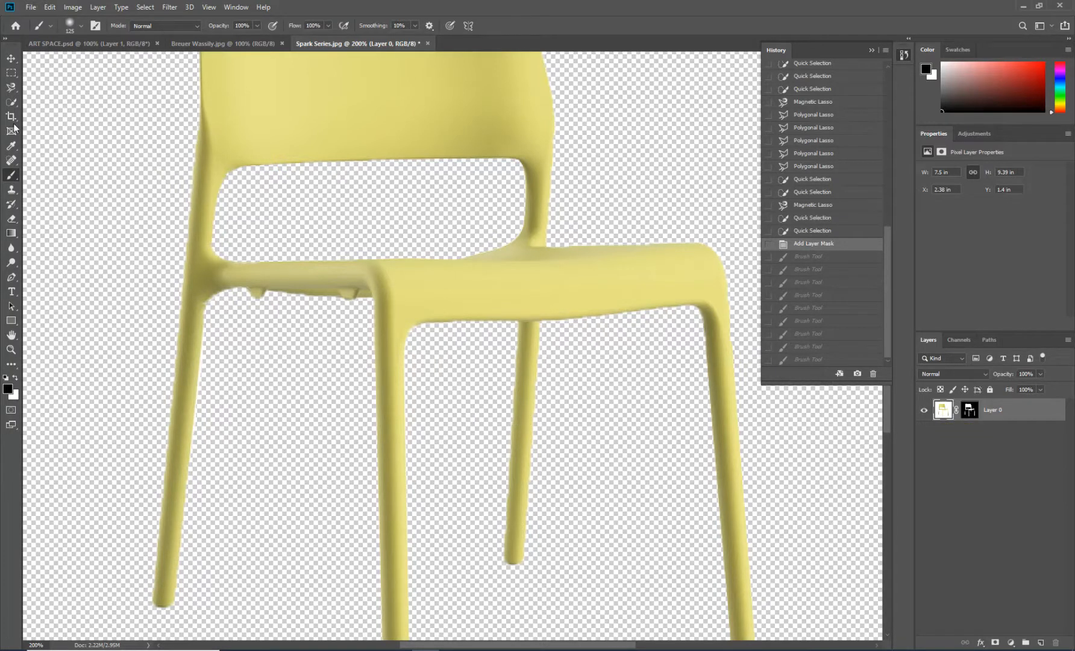
pyautogui.click(11, 88)
pyautogui.click(11, 102)
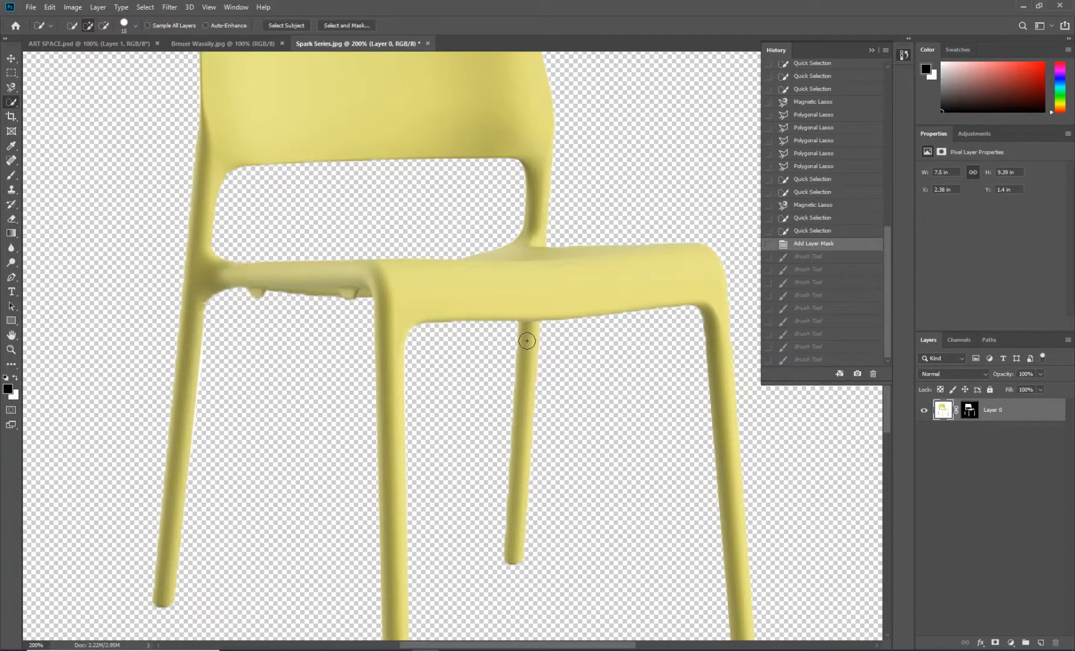
pyautogui.moveTo(523, 335); pyautogui.dragTo(528, 335)
pyautogui.click(527, 363)
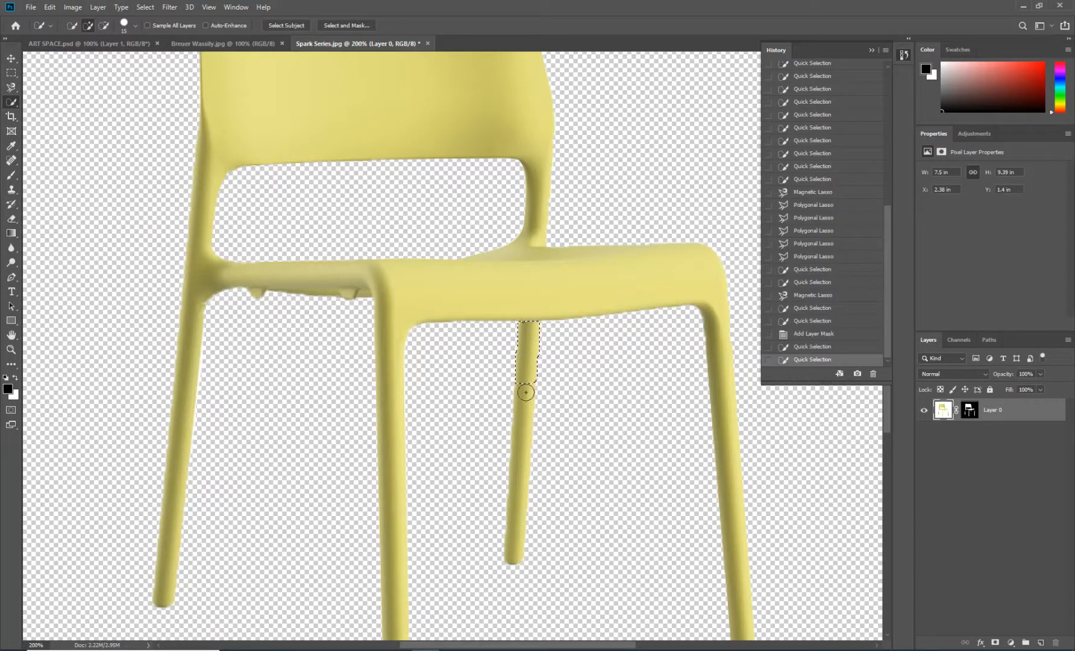
pyautogui.click(523, 409)
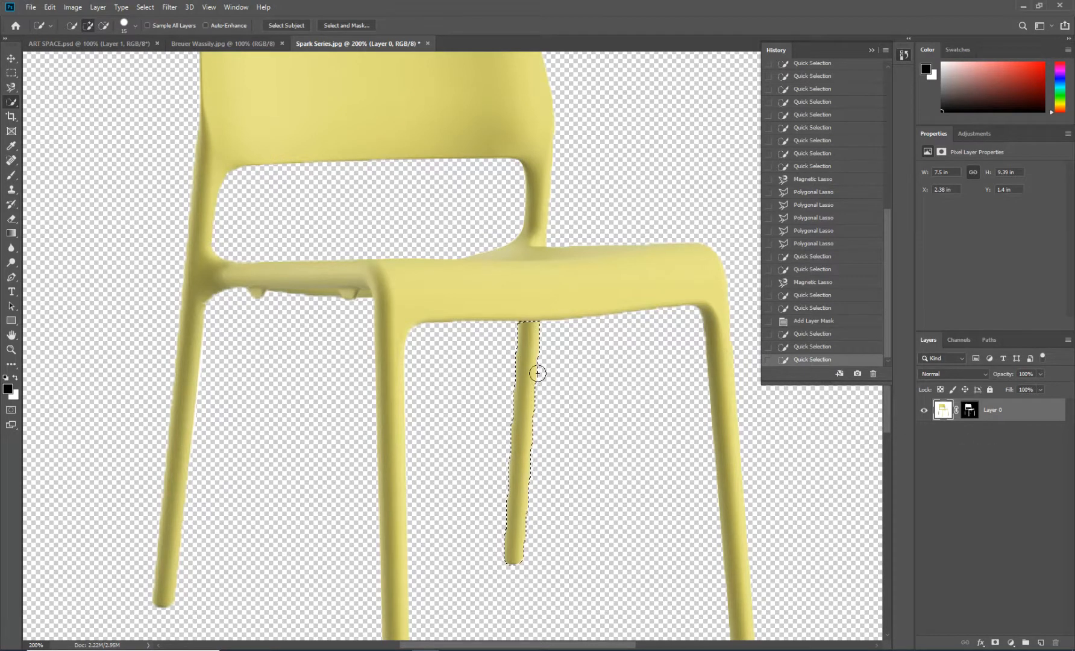
# - Target the chair's layer mask while keeping the rear leg selected, and ready the Brush tool with black
pyautogui.click(969, 409)
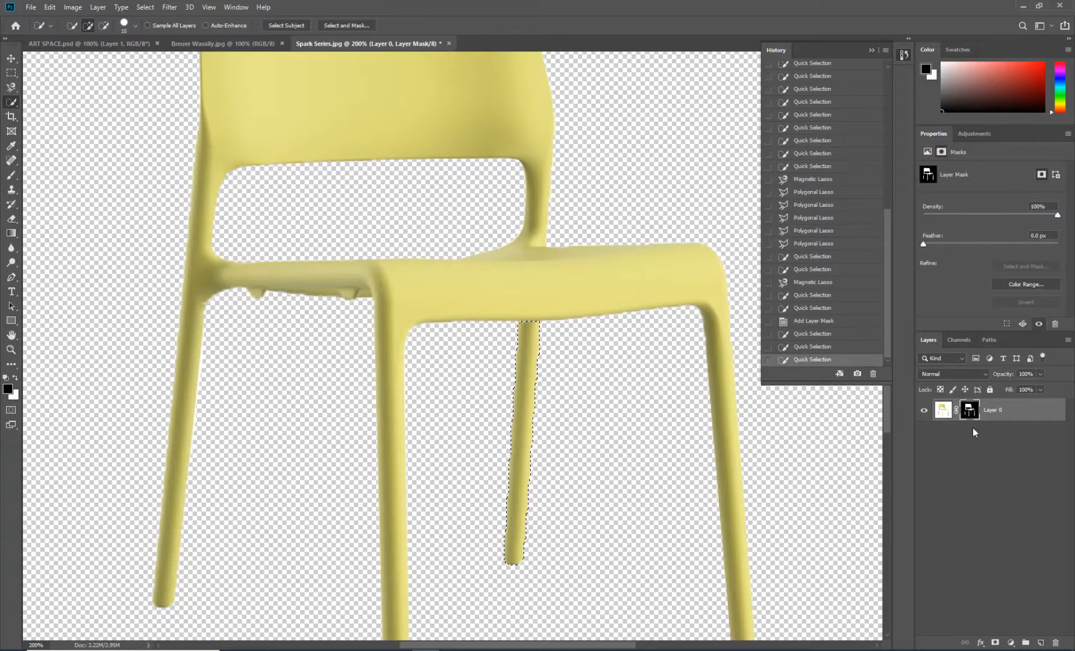
pyautogui.rightClick(529, 367)
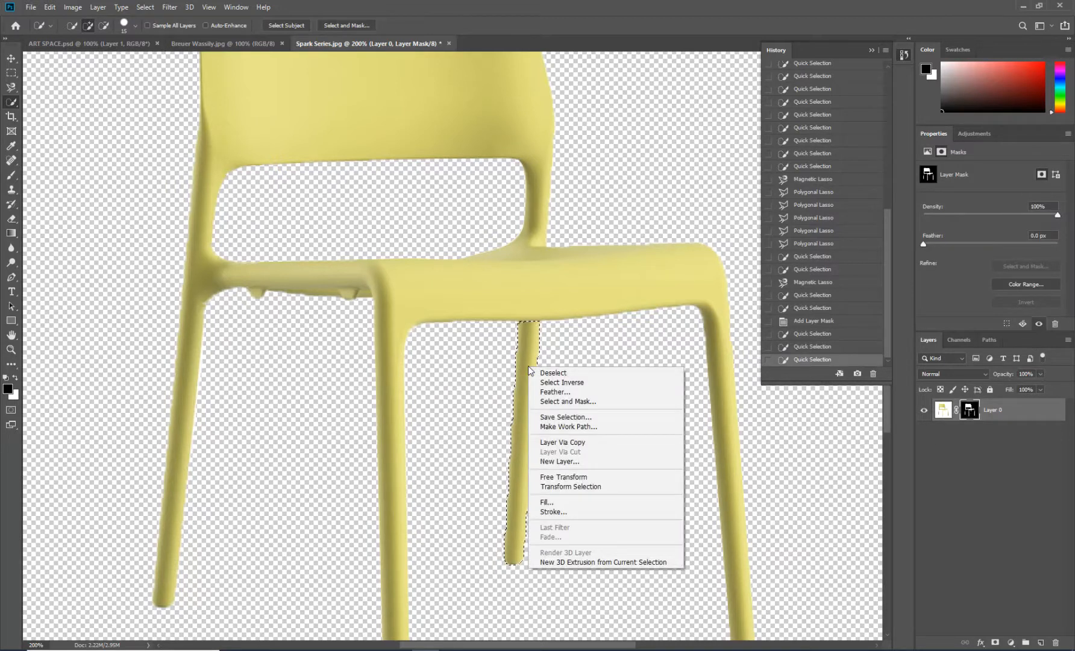
pyautogui.click(531, 331)
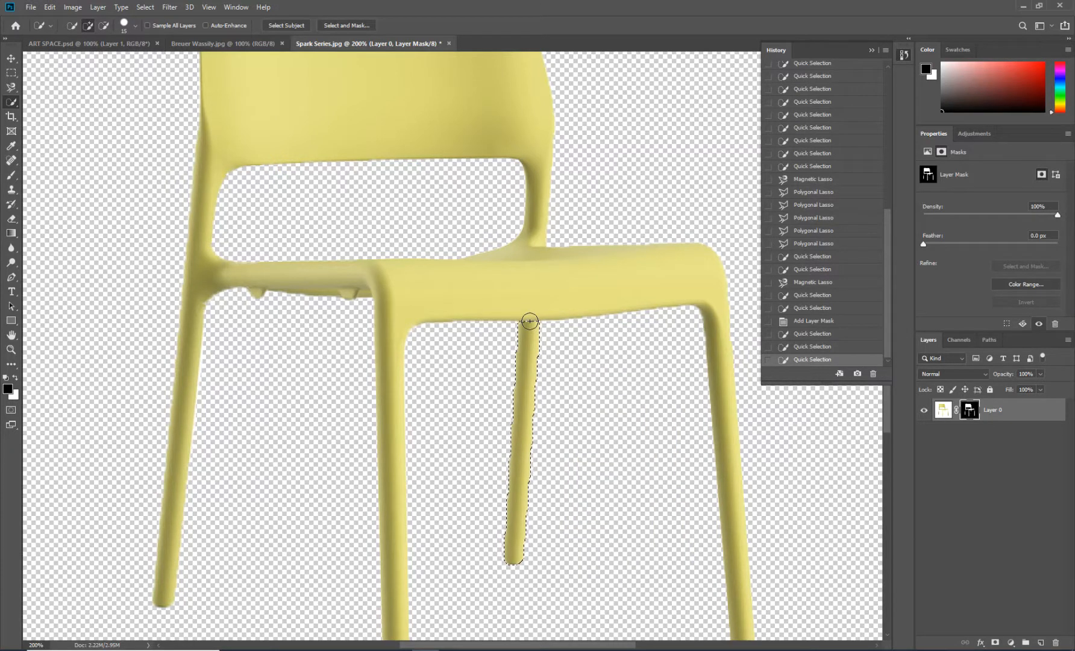
pyautogui.press('b')
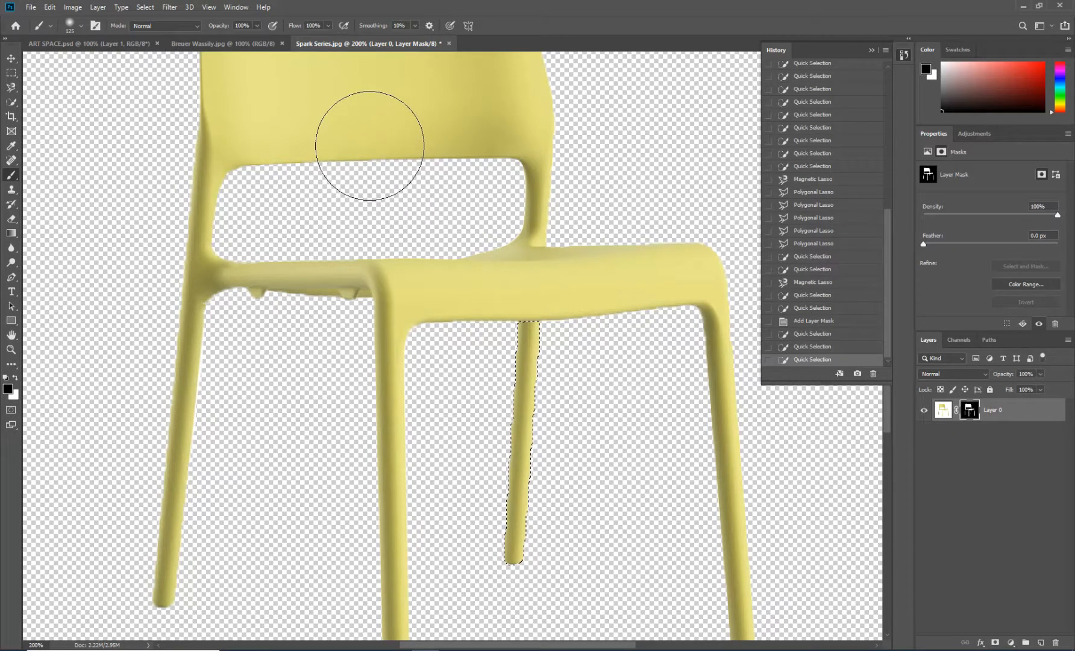
# - Dab black on the chair's backrest, outside the rear leg selection, to test that the selection confines the brush
pyautogui.click(371, 139)
pyautogui.click(372, 139)
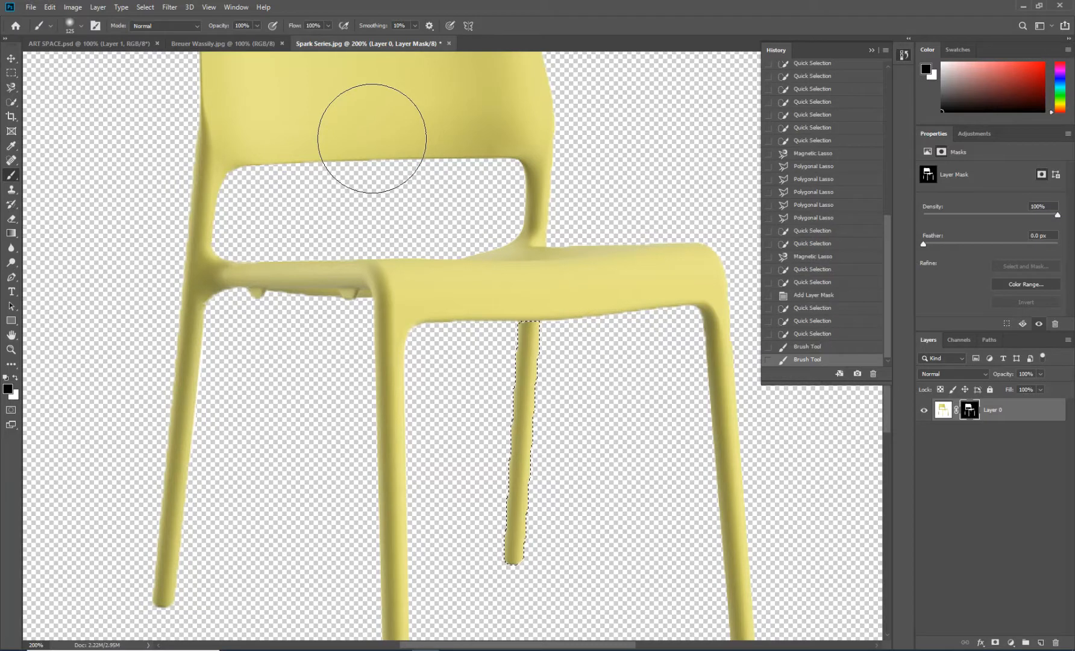
pyautogui.click(372, 139)
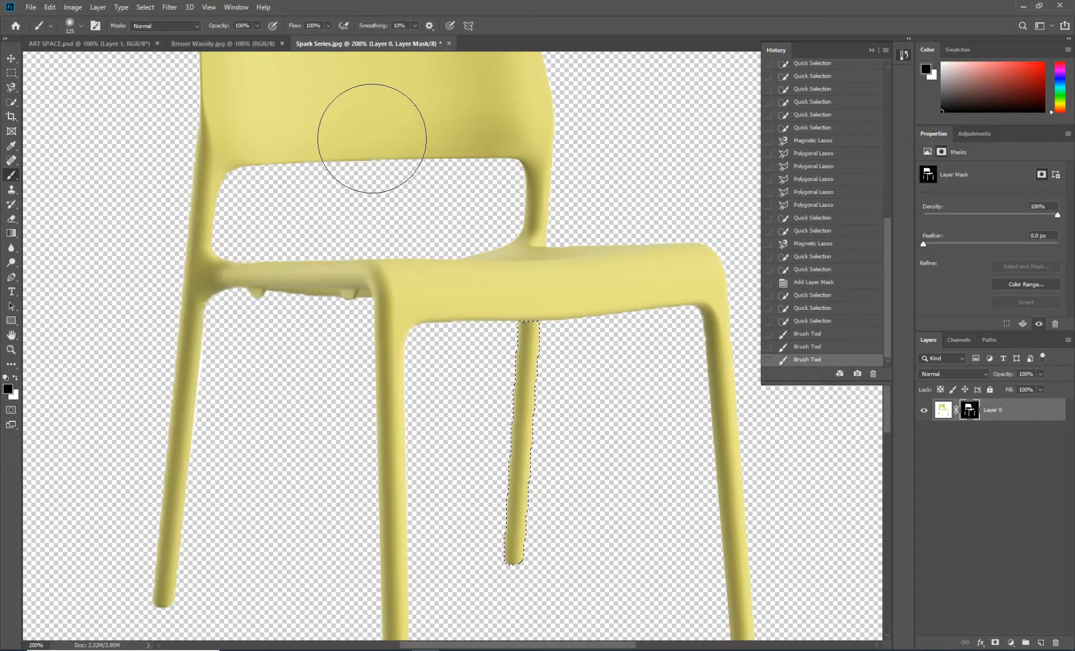
pyautogui.click(372, 138)
pyautogui.click(372, 139)
pyautogui.click(372, 138)
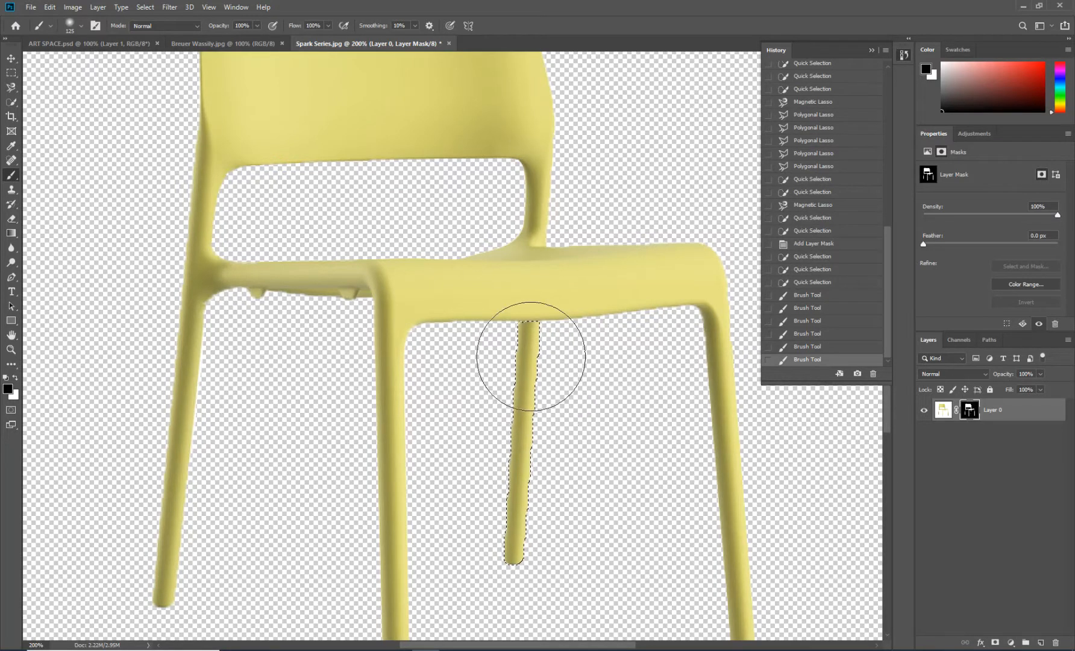
# - Paint black on the layer mask over the selected rear leg, deselect, and revert to the last Quick Selection history state
pyautogui.click(522, 330)
pyautogui.click(527, 323)
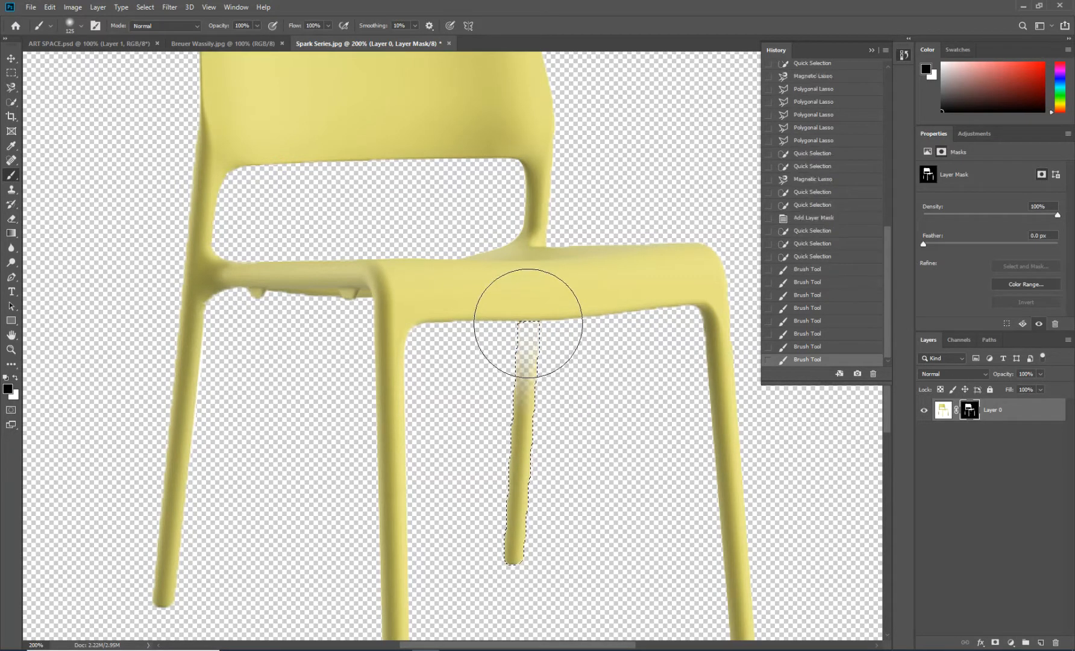
pyautogui.click(527, 324)
pyautogui.click(528, 324)
pyautogui.moveTo(527, 324)
pyautogui.mouseDown()
pyautogui.moveTo(504, 566)
pyautogui.moveTo(515, 508)
pyautogui.moveTo(515, 569)
pyautogui.moveTo(528, 527)
pyautogui.moveTo(534, 306)
pyautogui.moveTo(521, 588)
pyautogui.moveTo(543, 361)
pyautogui.mouseUp()
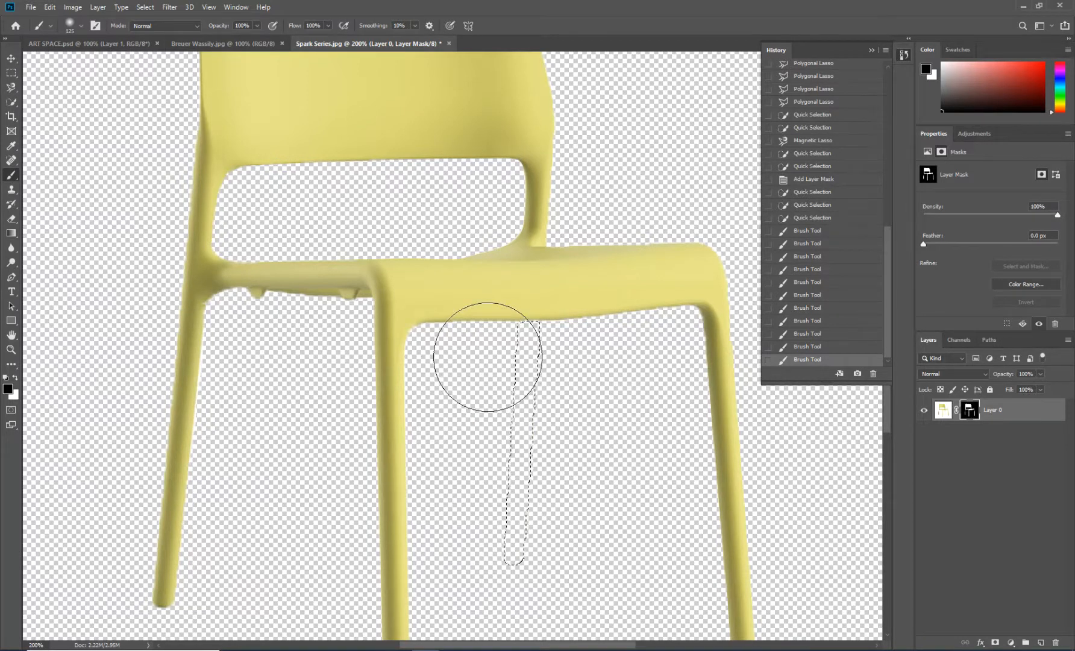
pyautogui.hotkey('ctrl', 'd')
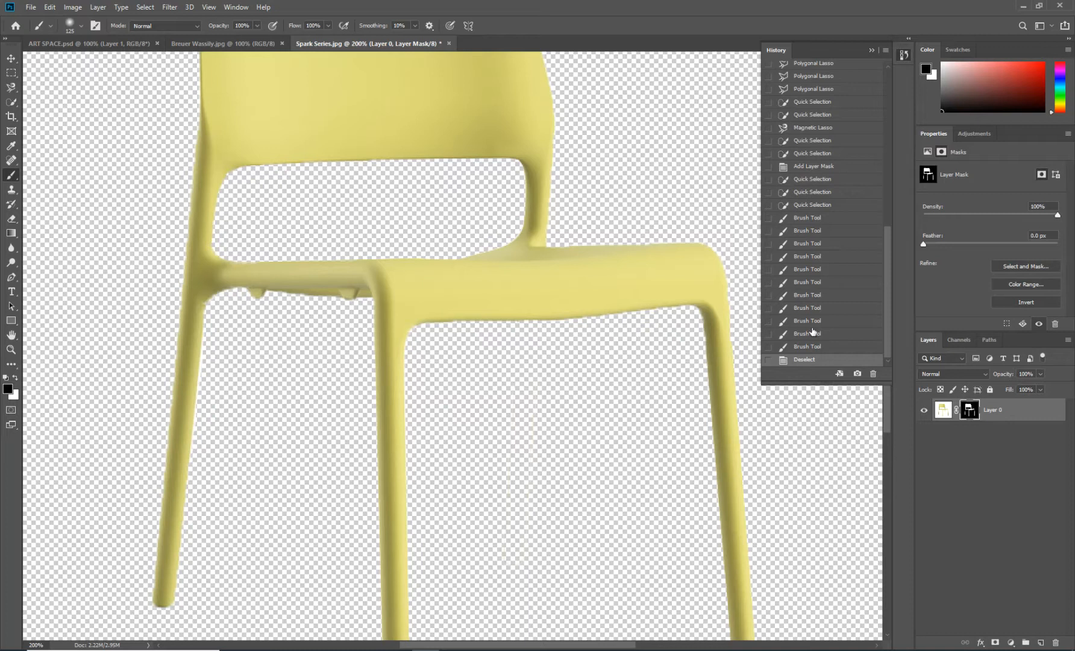
pyautogui.click(830, 206)
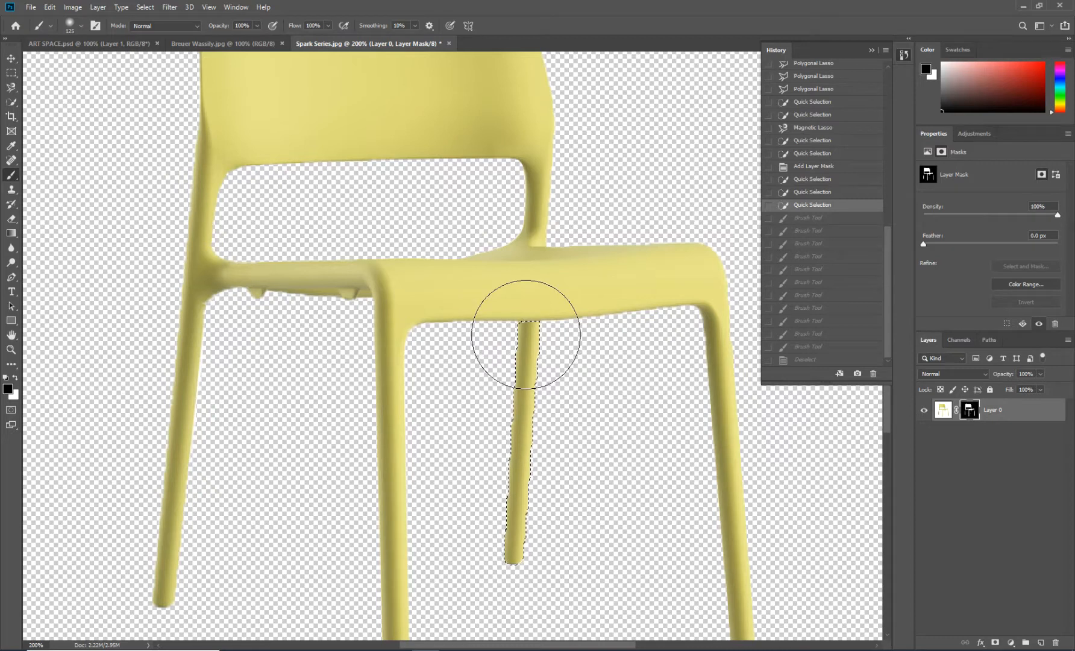
# - Reduce the brush size, paint the selected rear leg black on the mask from seat to foot, and revert to the last Quick Selection state
pyautogui.press('[')
pyautogui.press('[')
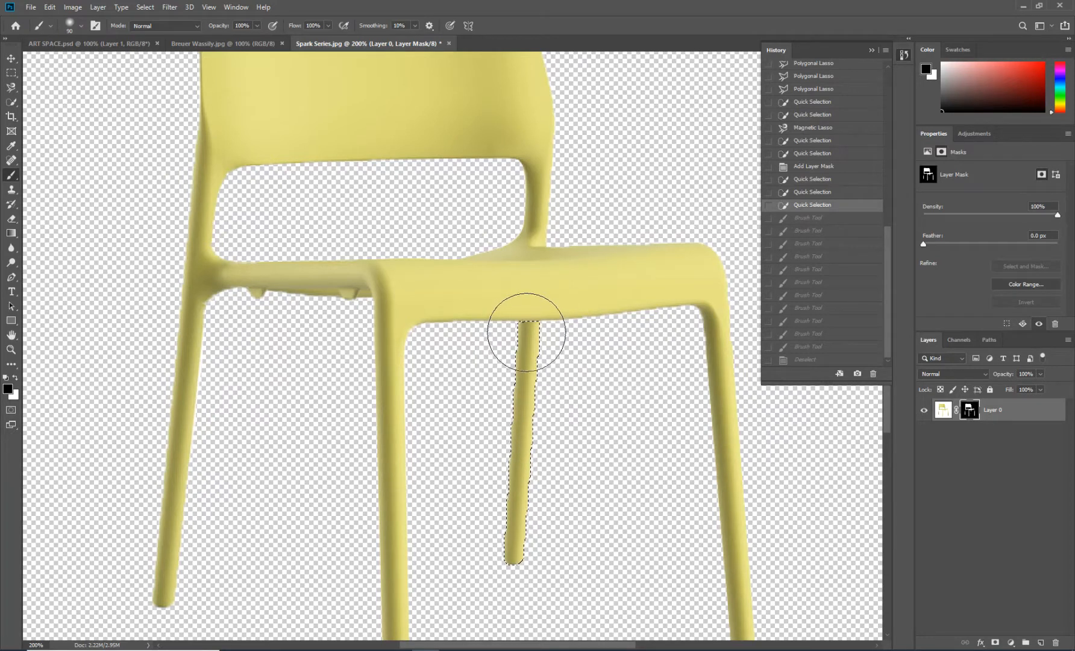
pyautogui.click(527, 330)
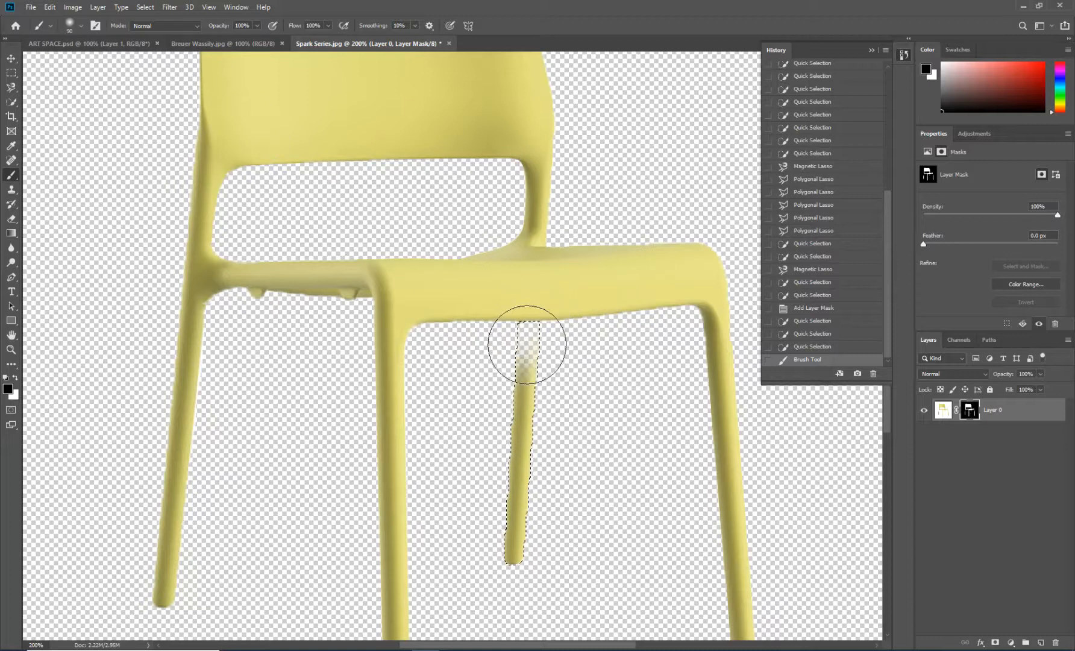
pyautogui.moveTo(527, 344)
pyautogui.mouseDown()
pyautogui.moveTo(521, 434)
pyautogui.moveTo(522, 382)
pyautogui.moveTo(523, 413)
pyautogui.mouseUp()
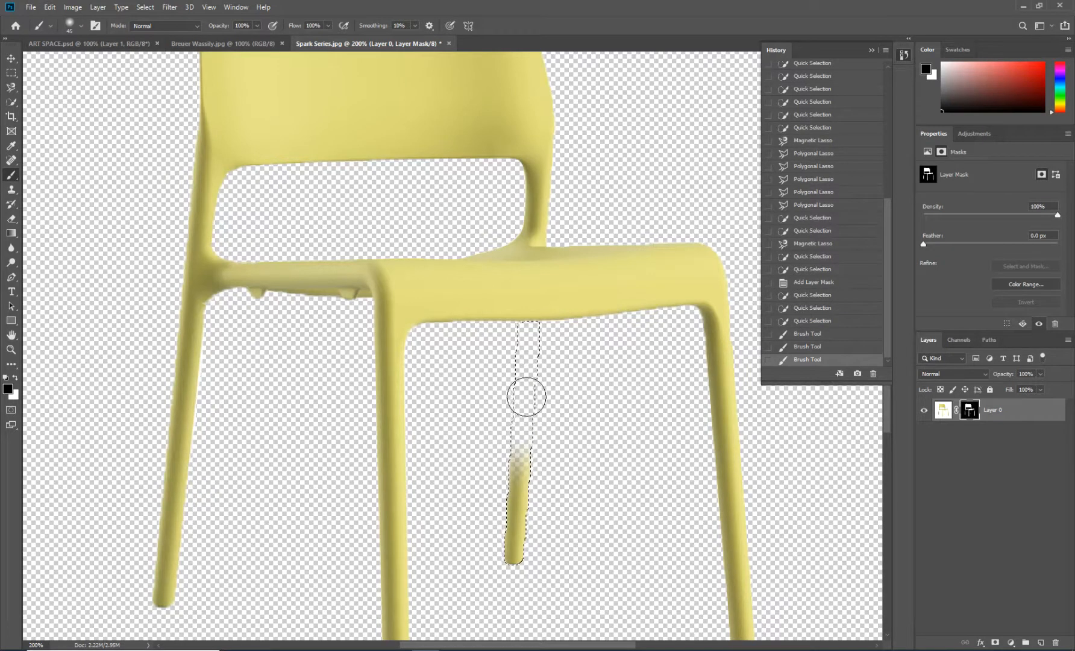
pyautogui.moveTo(521, 563); pyautogui.dragTo(522, 565)
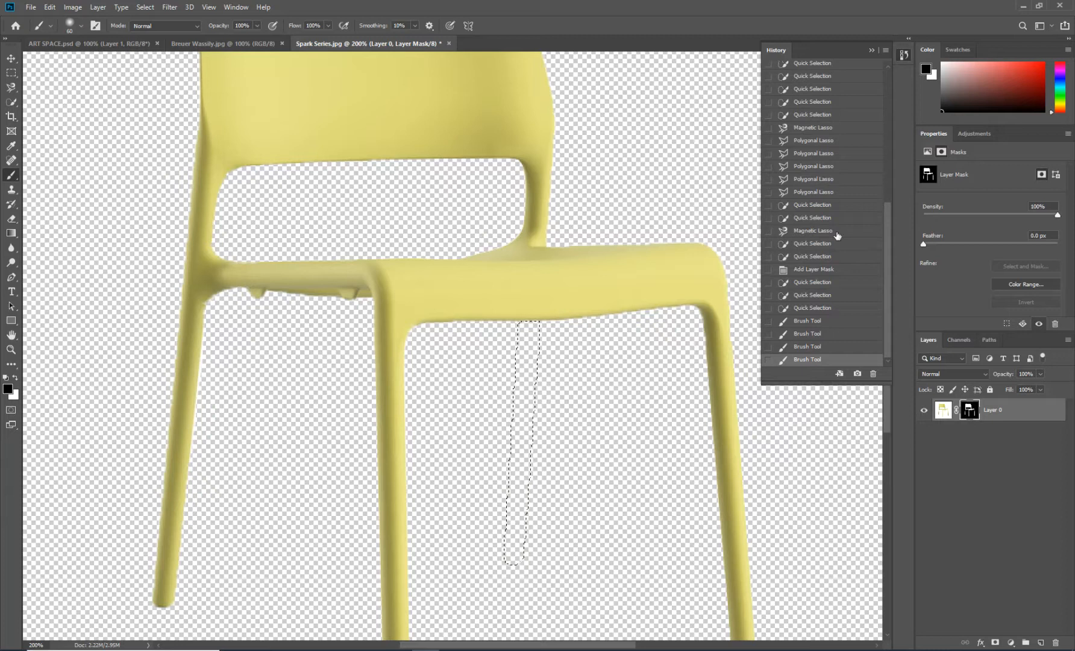
pyautogui.click(827, 308)
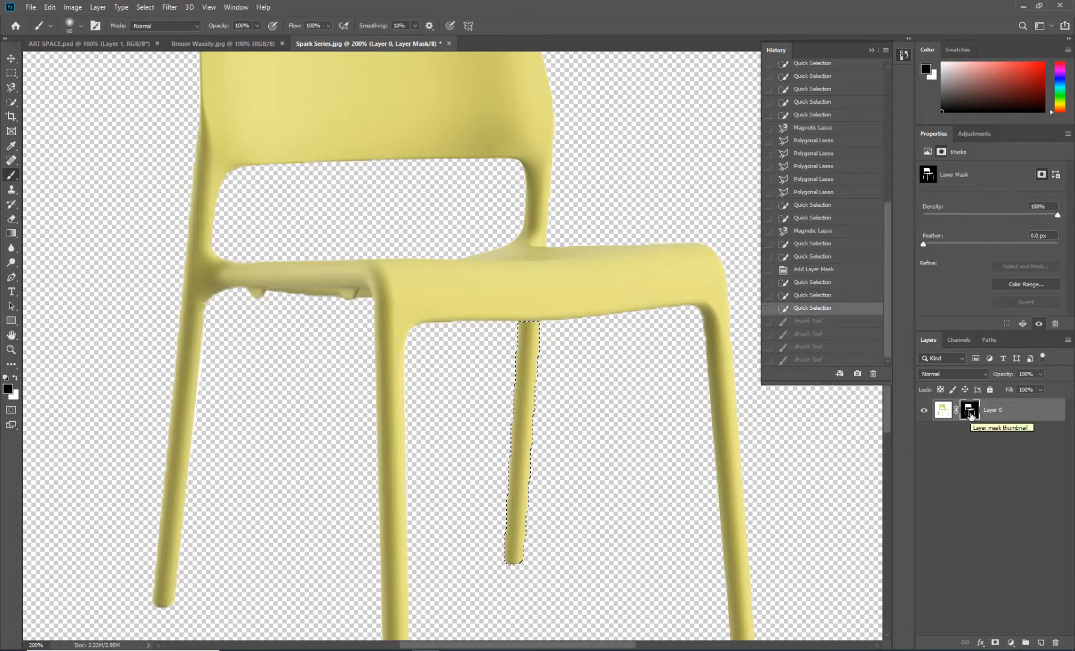
# - Step the history back to Add Layer Mask and forward again to the last Quick Selection state
pyautogui.click(824, 297)
pyautogui.click(828, 271)
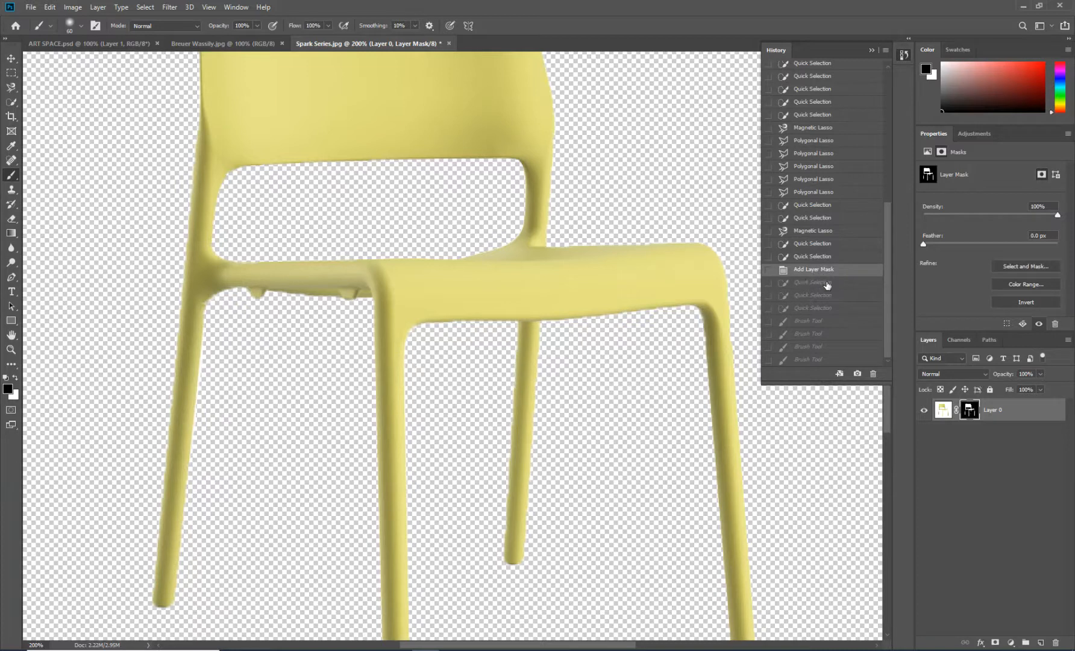
pyautogui.click(826, 283)
pyautogui.click(828, 295)
pyautogui.click(830, 310)
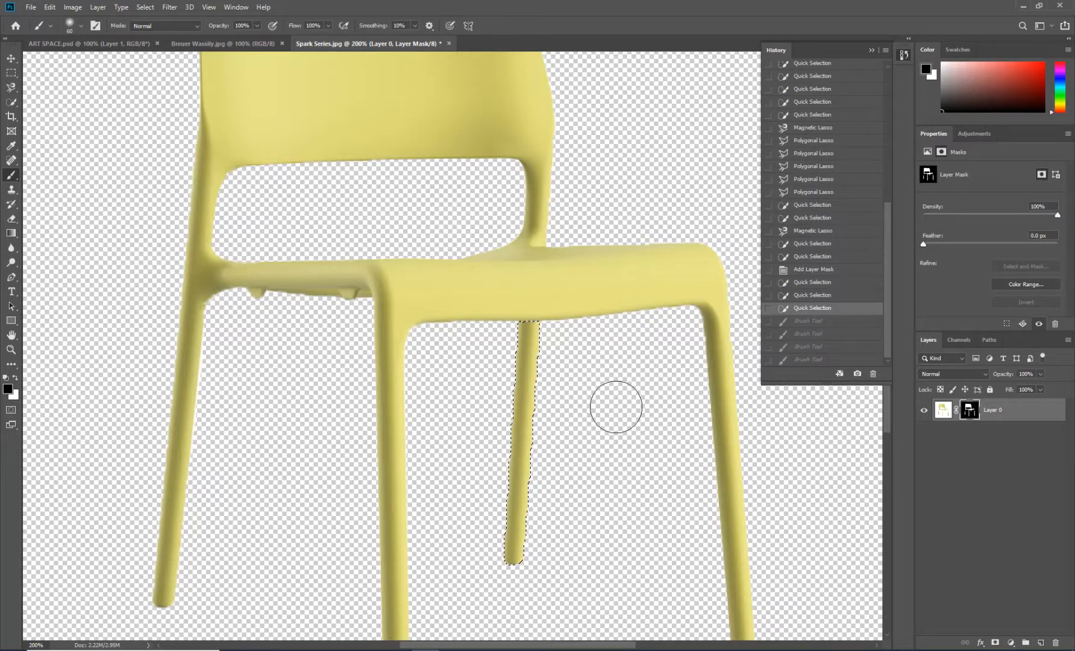
# - Fill the selected rear leg with black on the mask using the Paint Bucket, and revert to the last Quick Selection state
pyautogui.press('g')
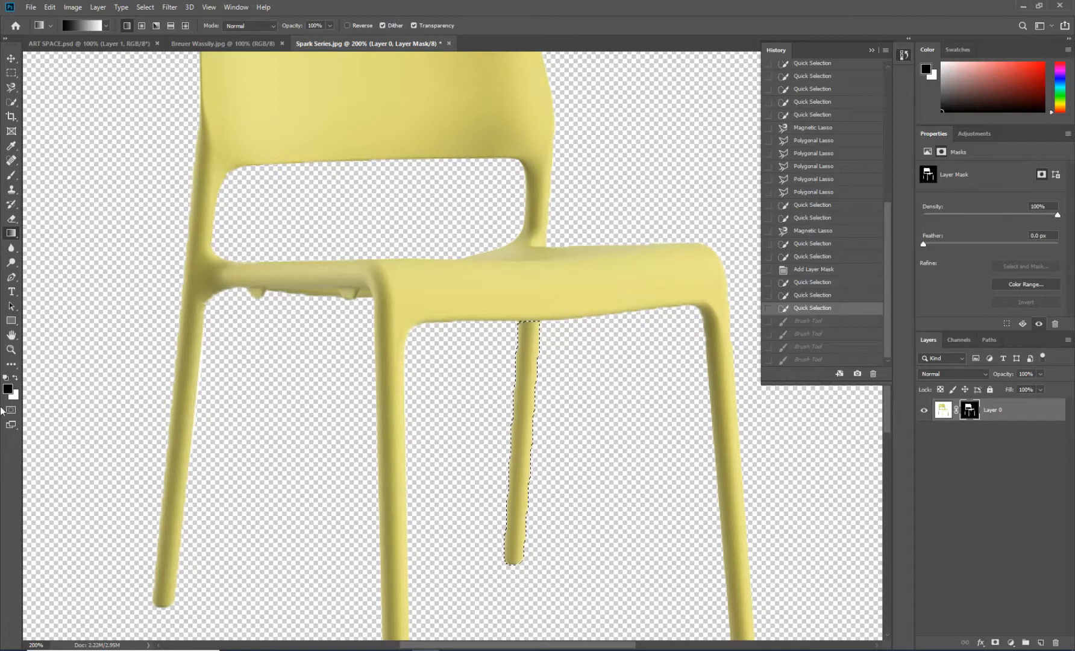
pyautogui.rightClick(11, 236)
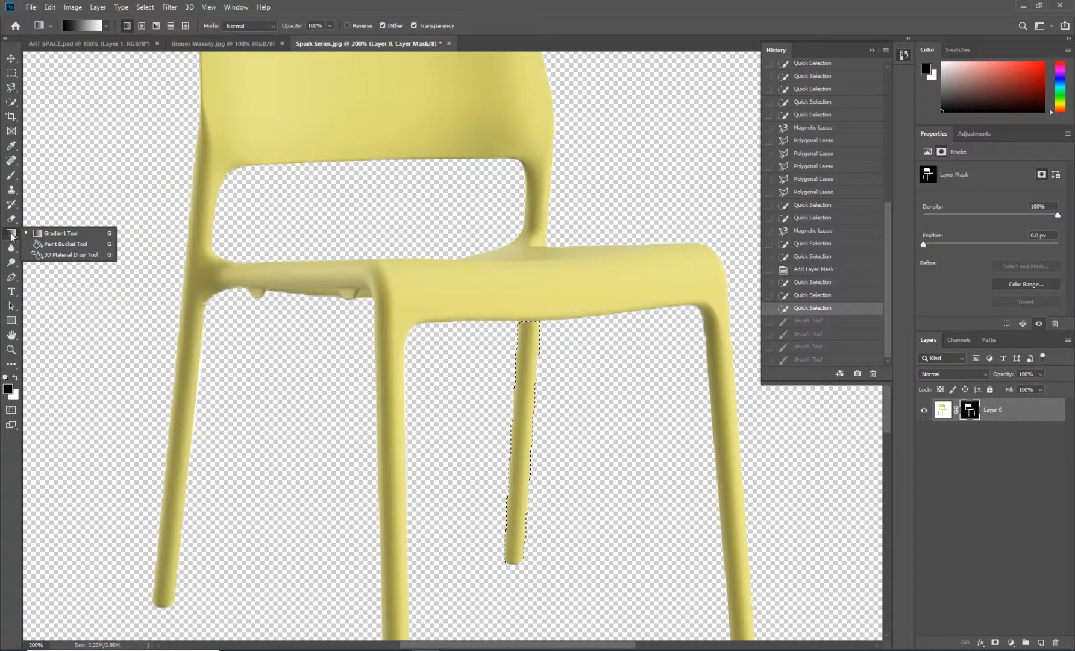
pyautogui.click(46, 245)
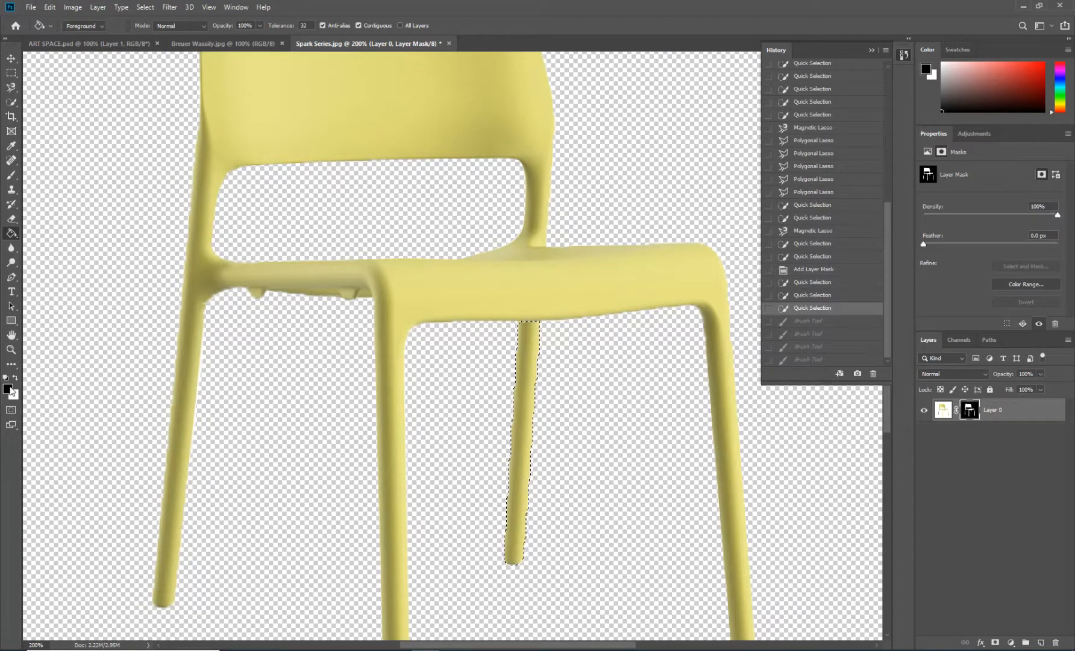
pyautogui.click(530, 358)
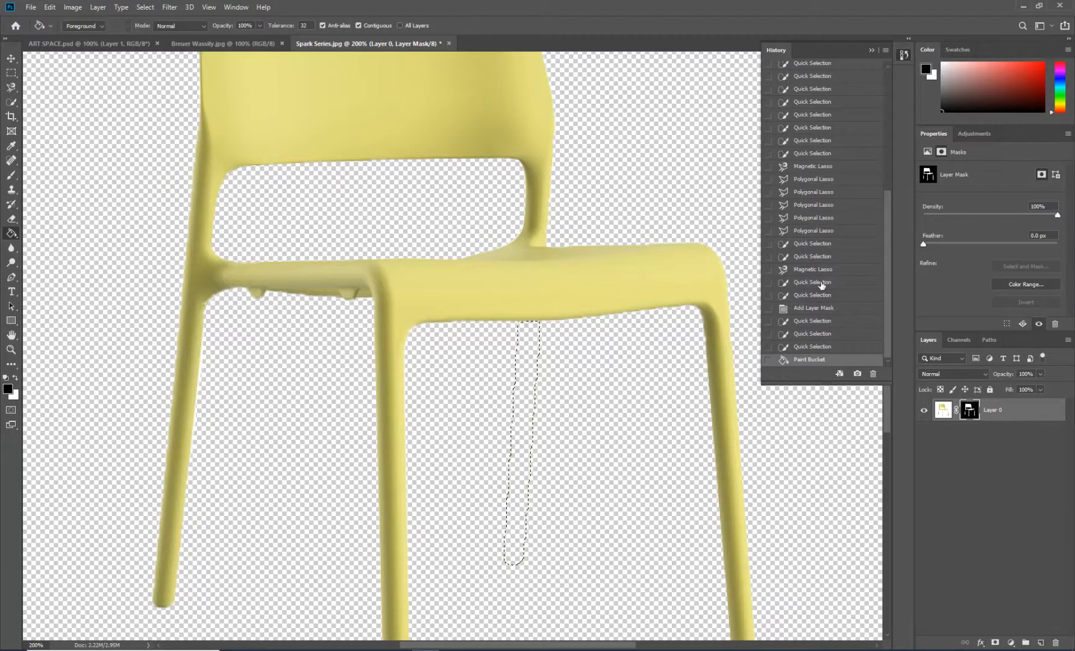
pyautogui.click(820, 308)
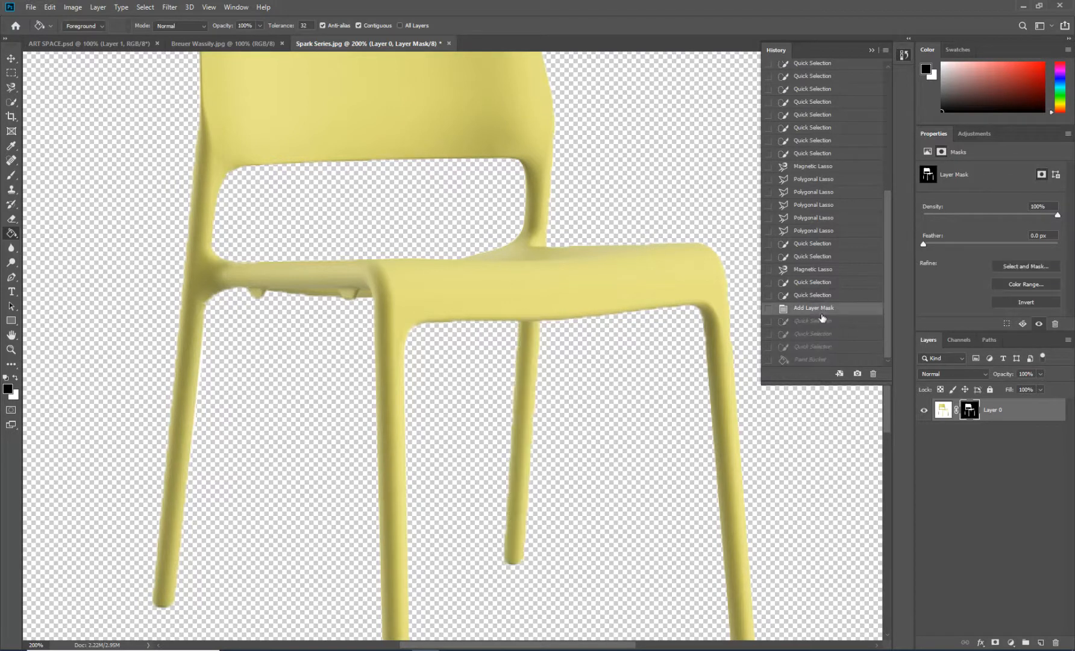
pyautogui.click(824, 346)
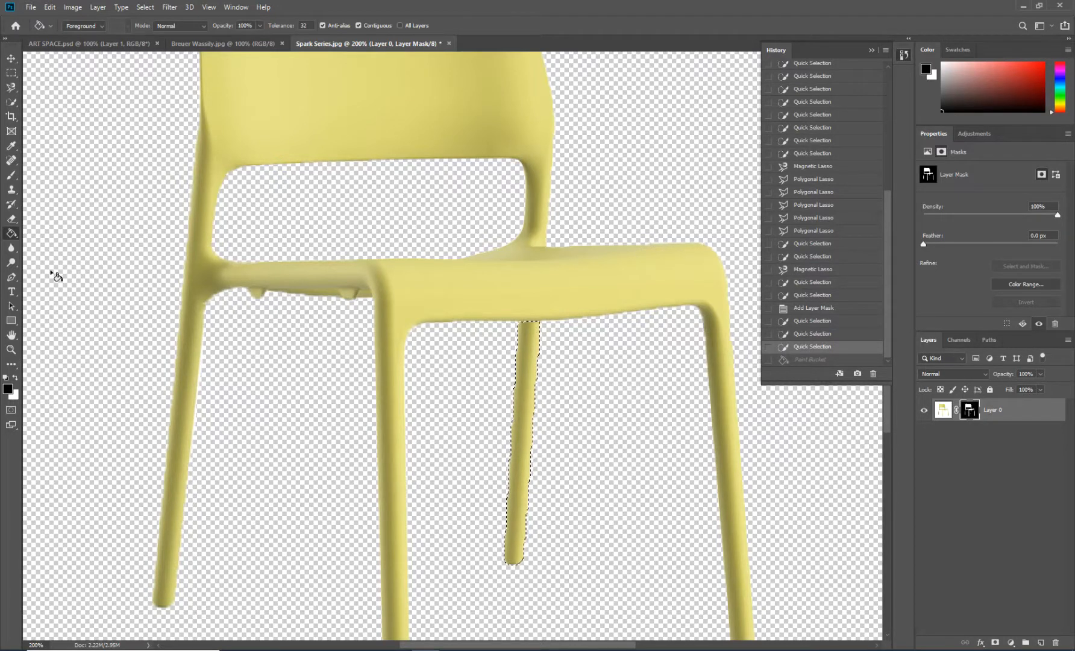
# - Brush black over the selected rear leg on the layer mask, and undo the stroke
pyautogui.press('b')
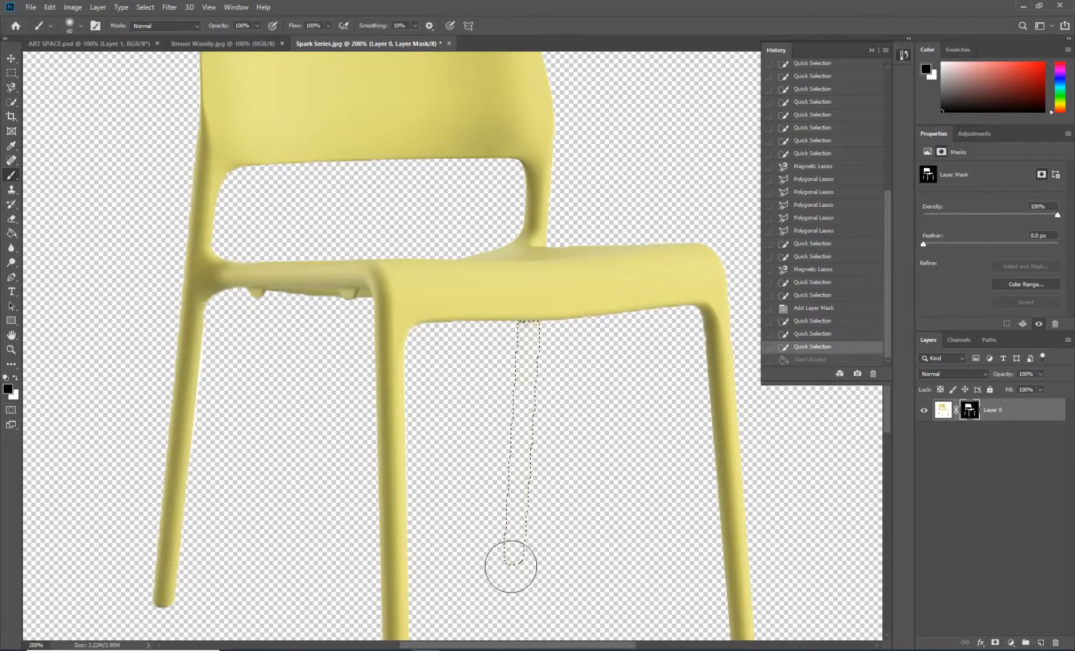
pyautogui.click(523, 324)
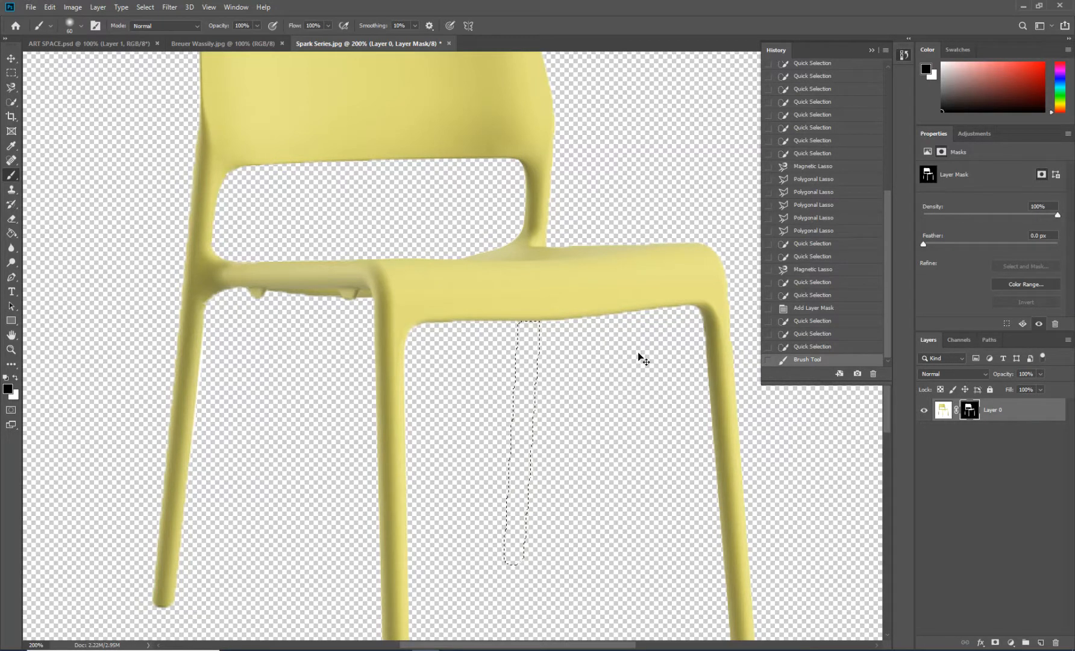
pyautogui.hotkey('ctrl', 'z')
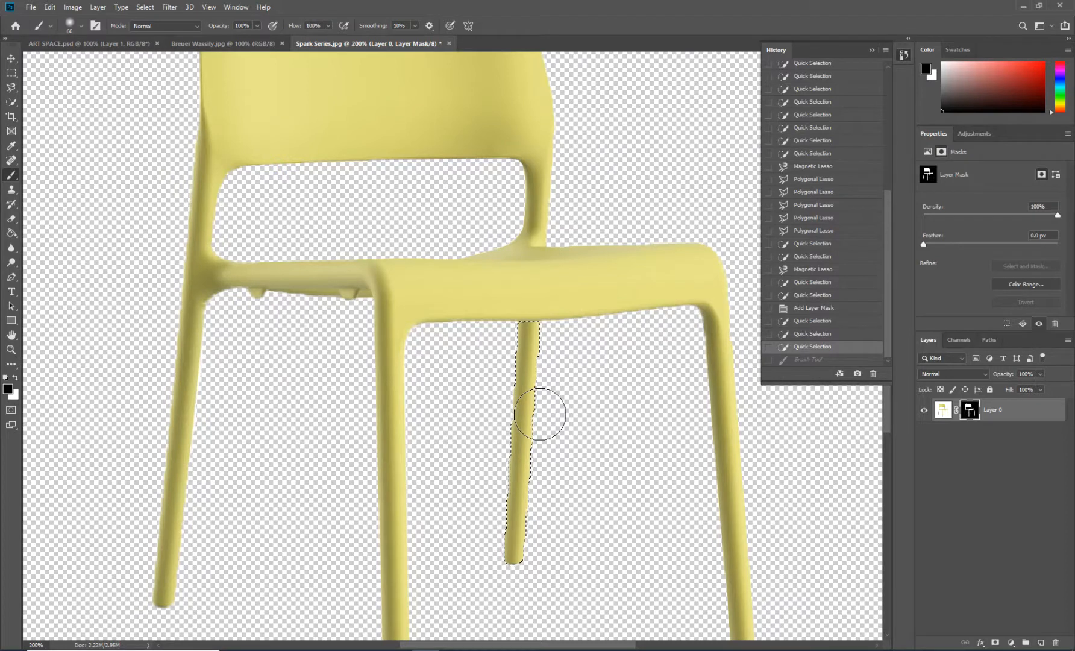
# - Hide the selected rear leg by filling it with black on the layer mask using the Paint Bucket
pyautogui.press('g')
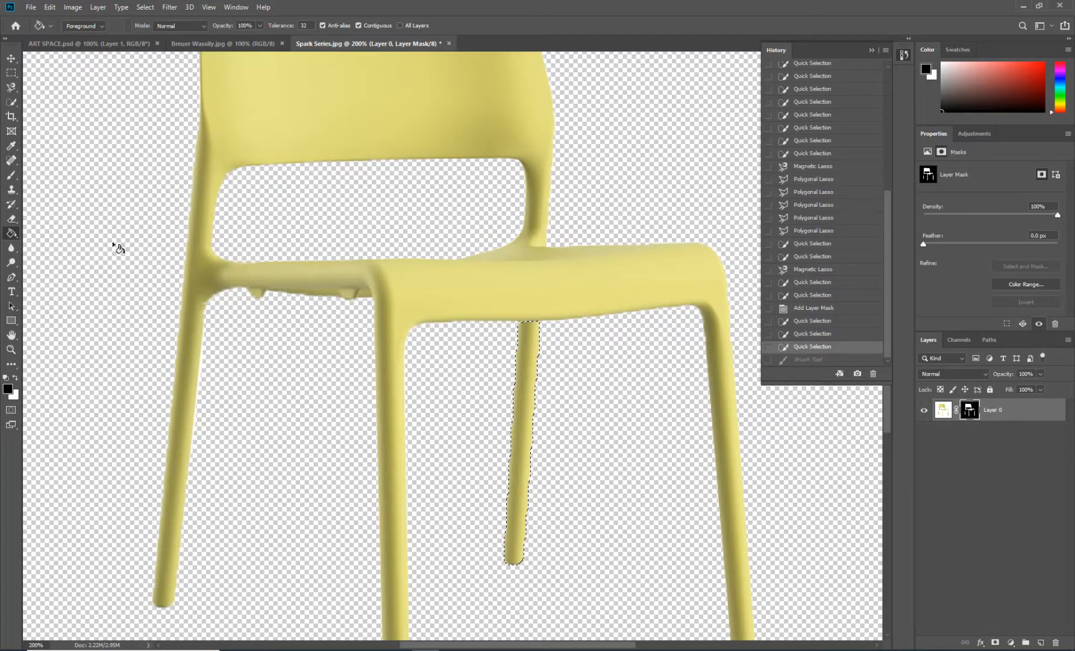
pyautogui.rightClick(15, 233)
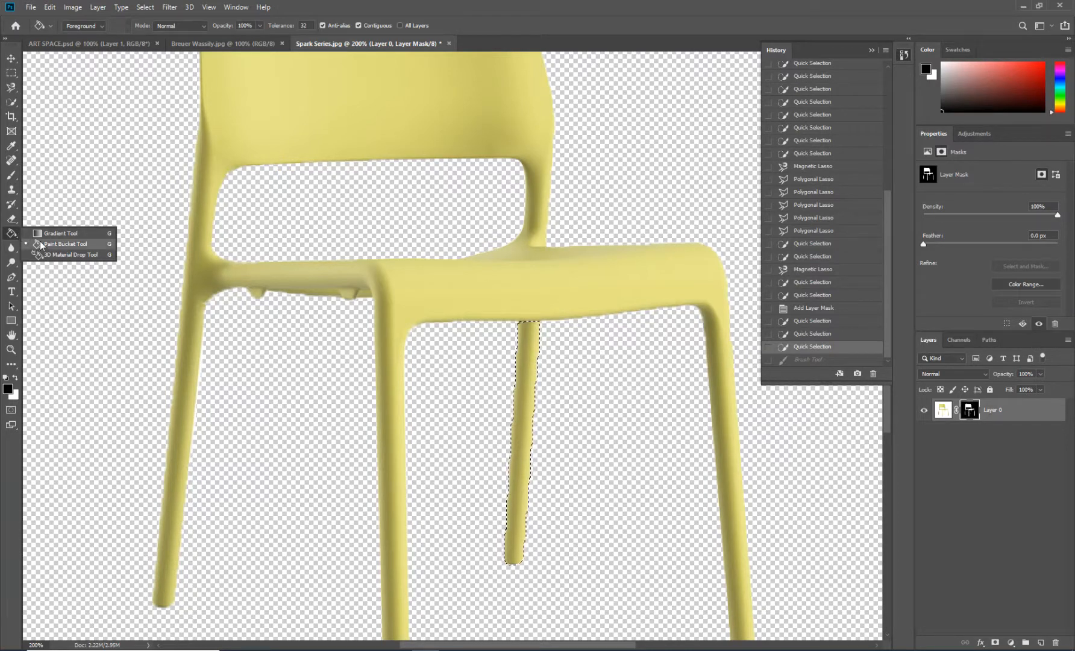
pyautogui.click(45, 244)
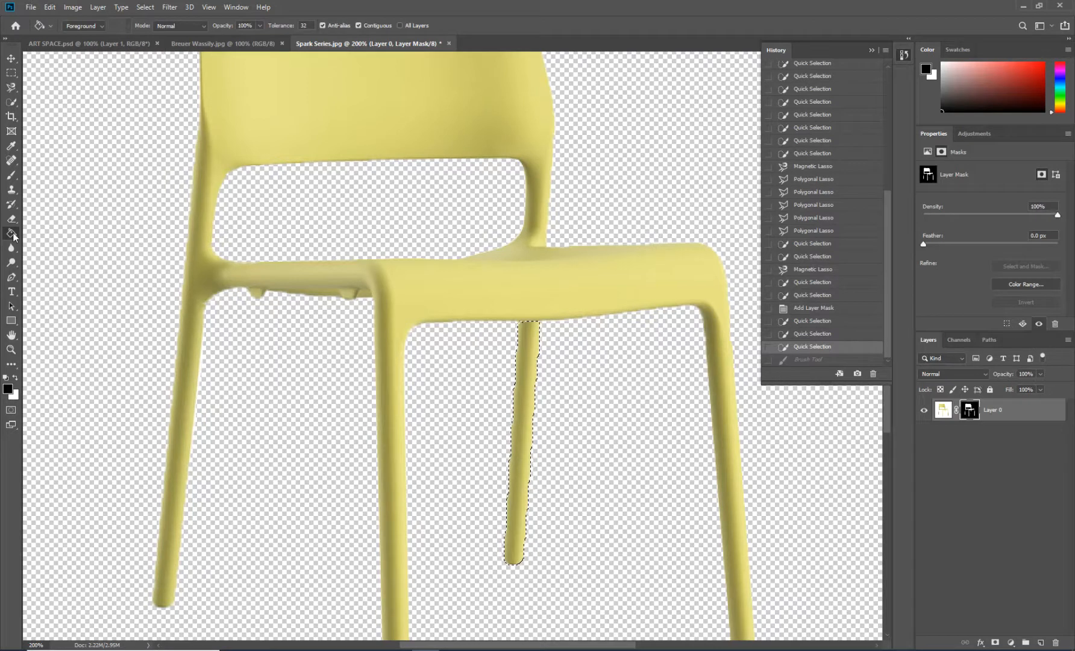
pyautogui.click(530, 381)
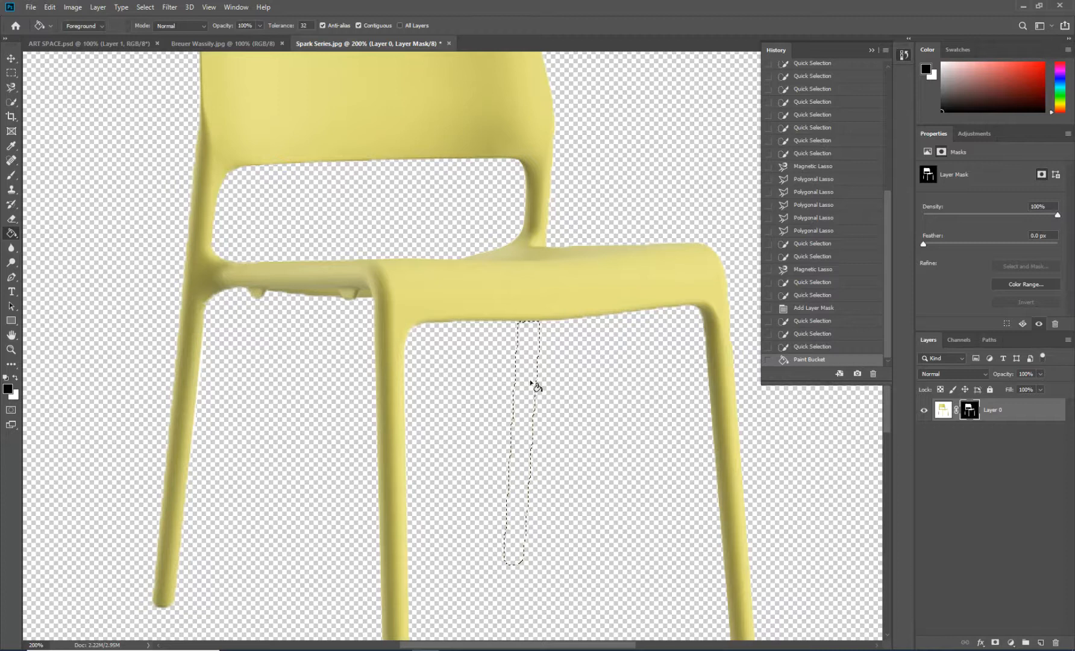
# - Make white the foreground colour, fill the selected rear leg with it on the mask to restore the leg, and deselect
pyautogui.press('x')
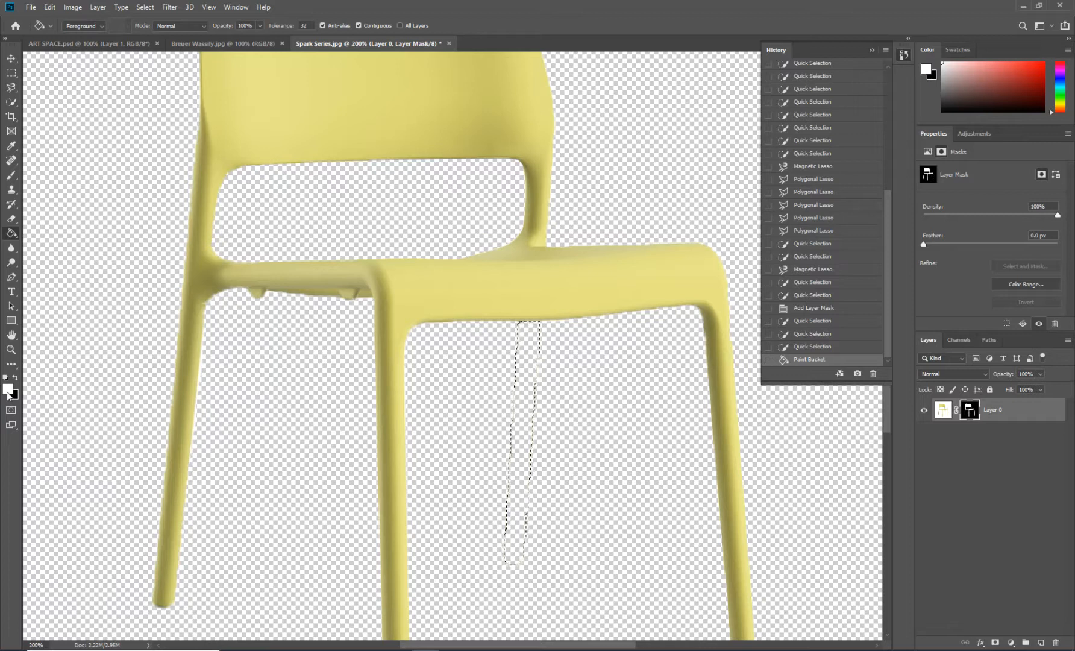
pyautogui.click(530, 377)
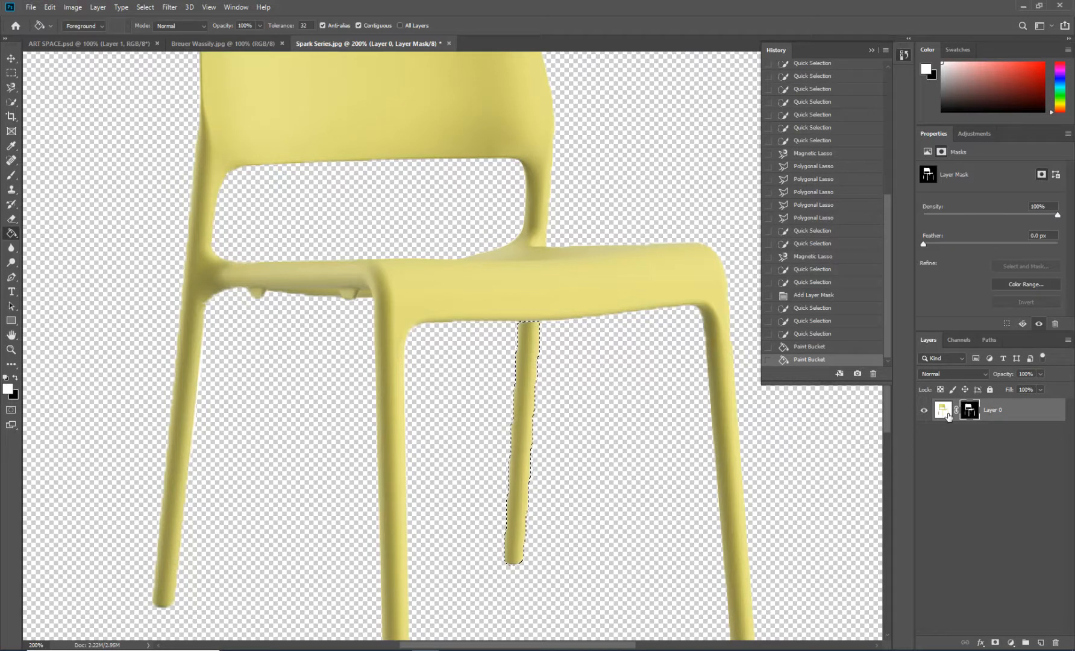
pyautogui.hotkey('ctrl', 'd')
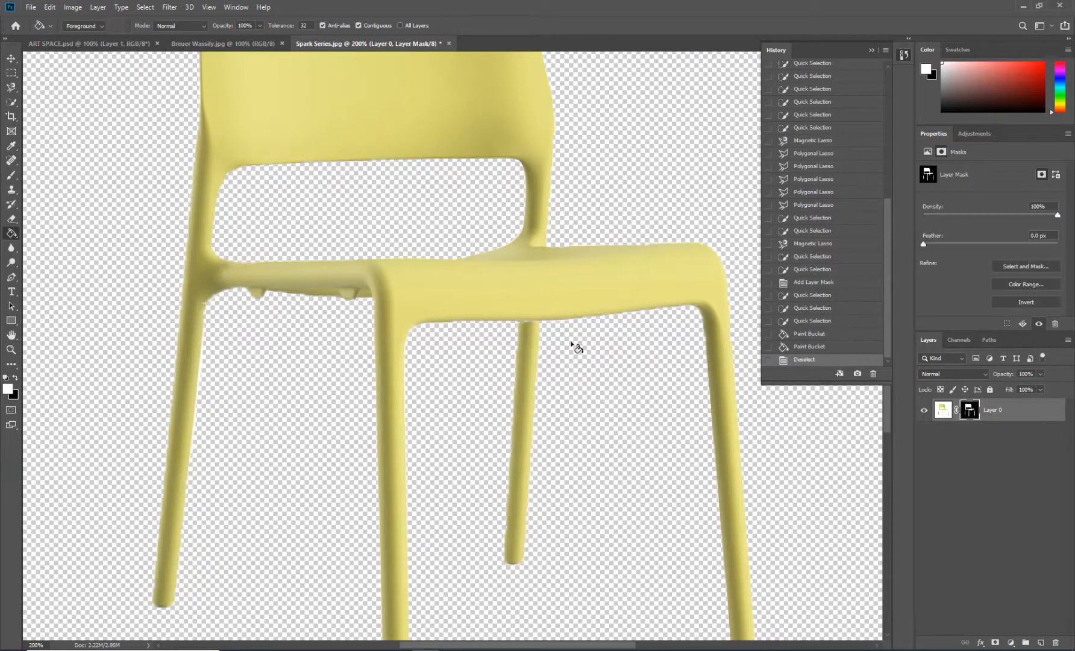
pyautogui.scroll(2, 573, 344)
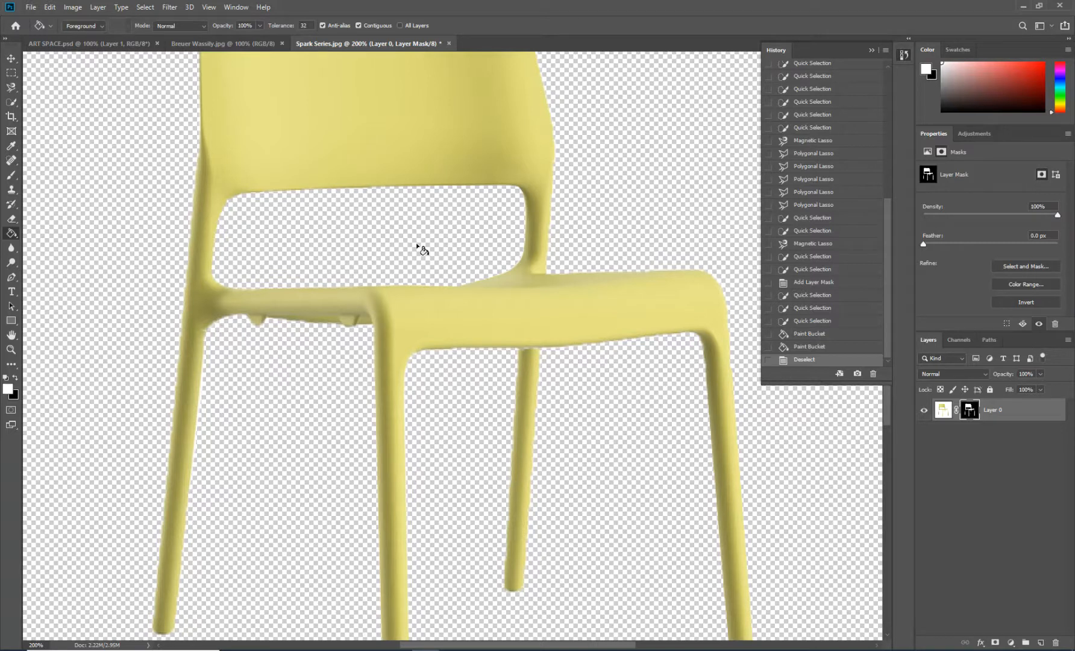
# - Brush white on the layer mask across the opening beneath the chair's backrest
pyautogui.press('b')
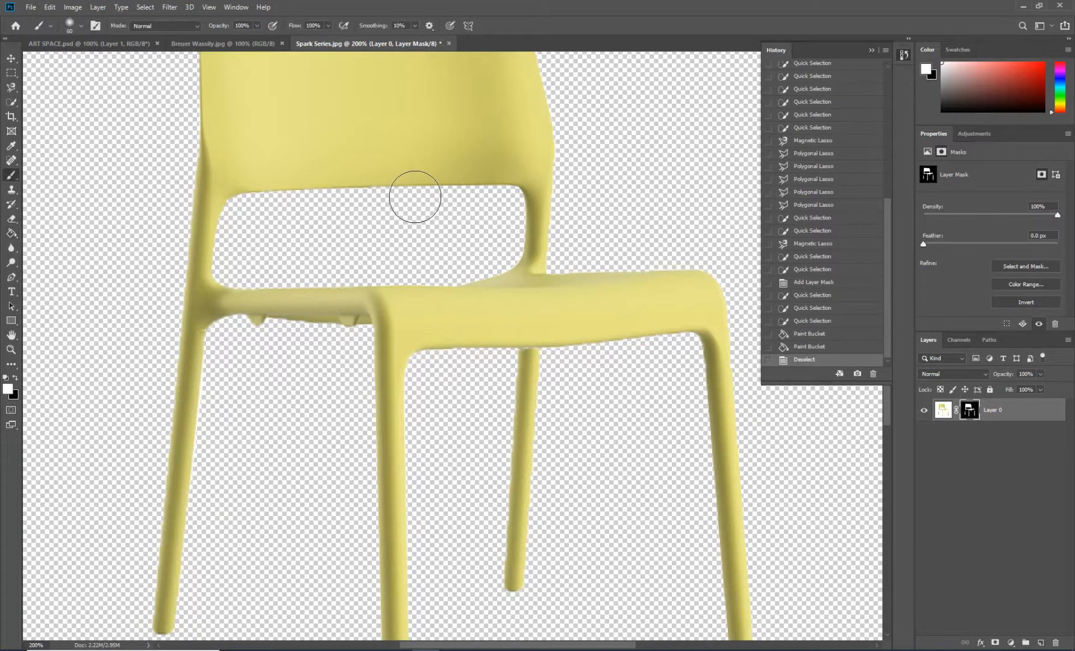
pyautogui.moveTo(415, 196)
pyautogui.mouseDown()
pyautogui.moveTo(417, 229)
pyautogui.moveTo(426, 197)
pyautogui.moveTo(450, 184)
pyautogui.moveTo(456, 201)
pyautogui.moveTo(492, 212)
pyautogui.moveTo(507, 214)
pyautogui.moveTo(508, 199)
pyautogui.moveTo(511, 251)
pyautogui.moveTo(469, 264)
pyautogui.moveTo(447, 251)
pyautogui.mouseUp()
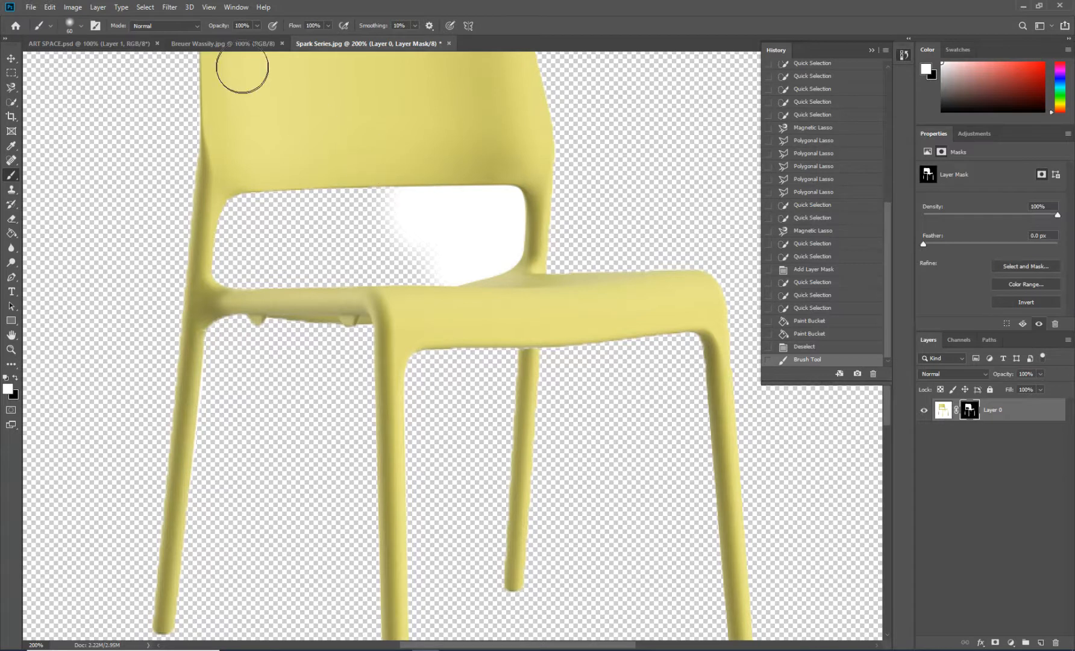
pyautogui.click(233, 43)
pyautogui.press('x')
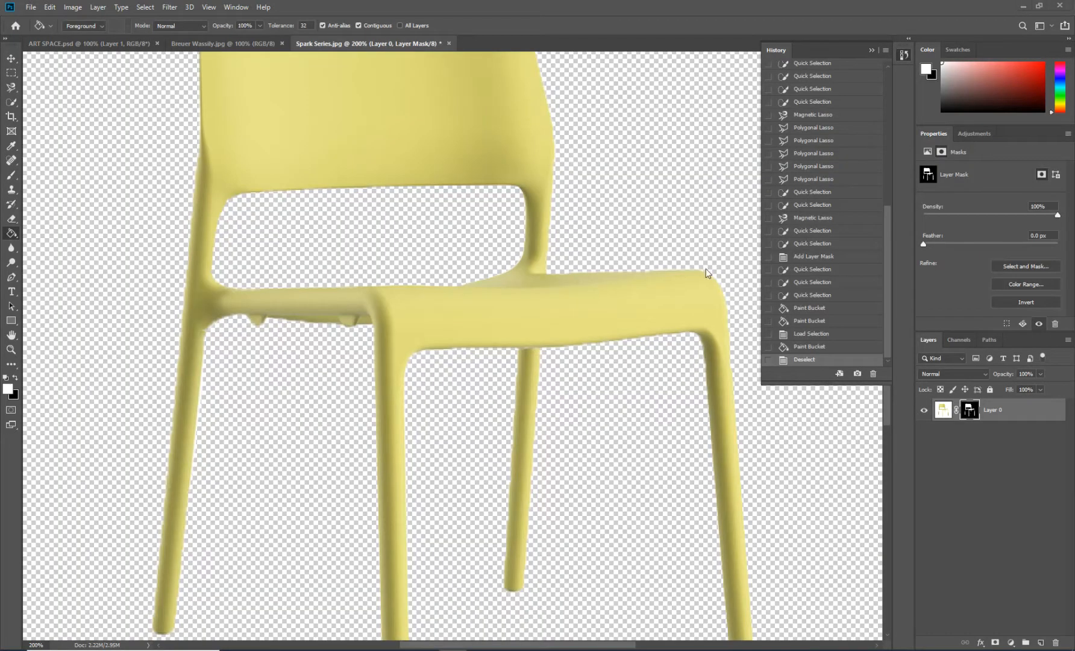
# - Switch to the ART SPACE.psd document, collapse the History panel, and examine the building rooflines against the sky
pyautogui.click(91, 43)
pyautogui.press('x')
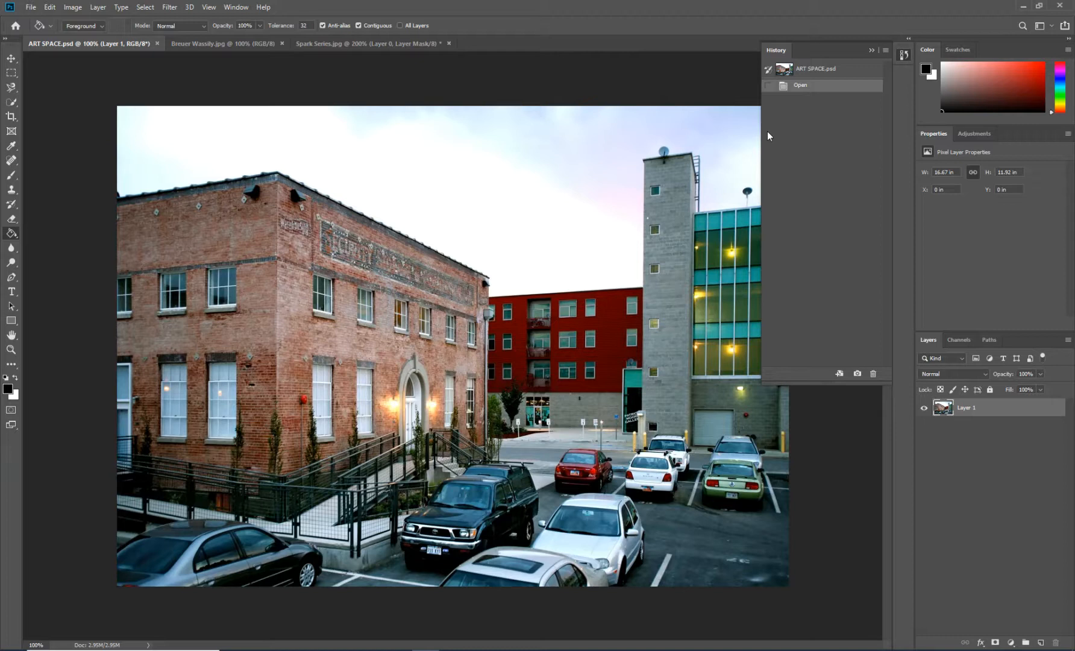
pyautogui.click(871, 50)
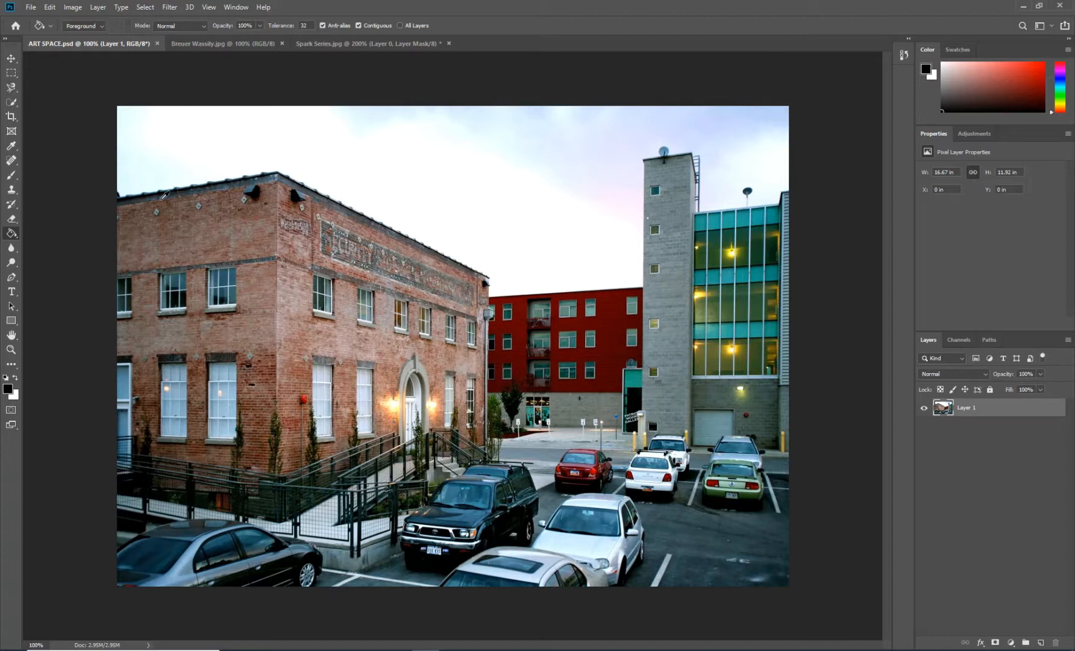
pyautogui.scroll(1, 162, 157)
pyautogui.scroll(2, 162, 158)
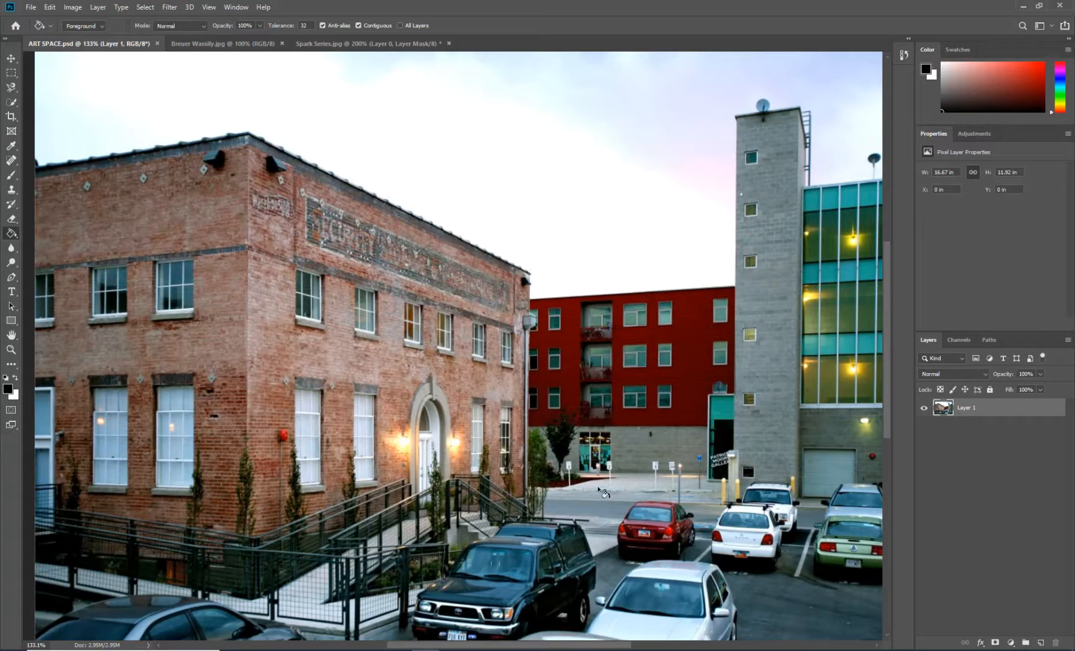
pyautogui.moveTo(480, 648); pyautogui.dragTo(537, 649)
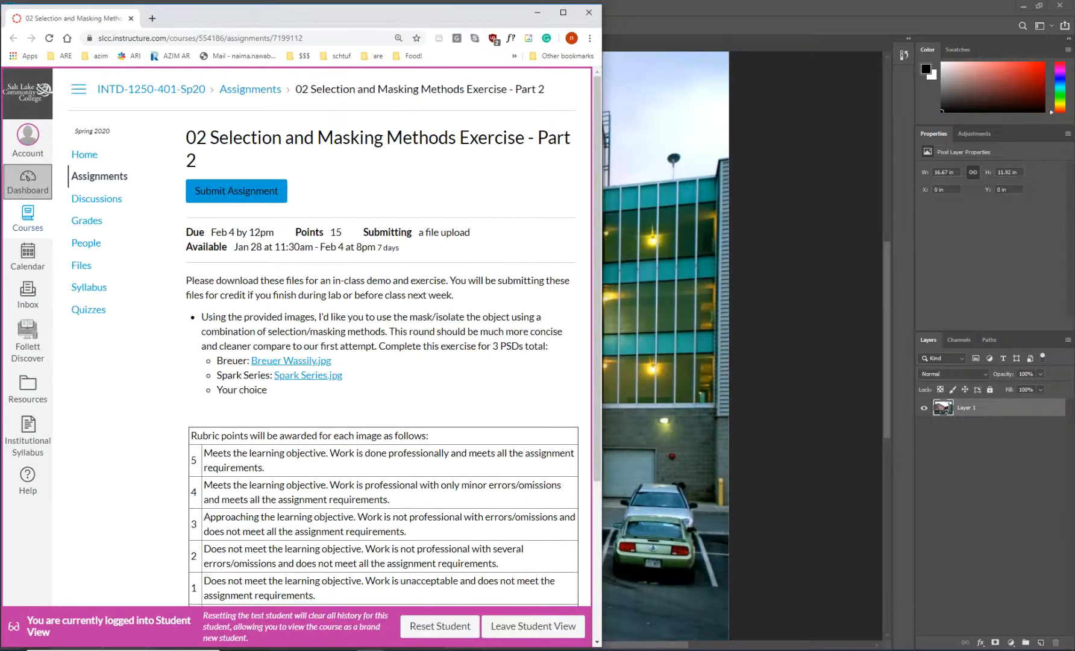
# - Maximize the browser window holding the Part 2 assignment and merge the Artspace Sky assignment window into it as a tab
pyautogui.click(571, 14)
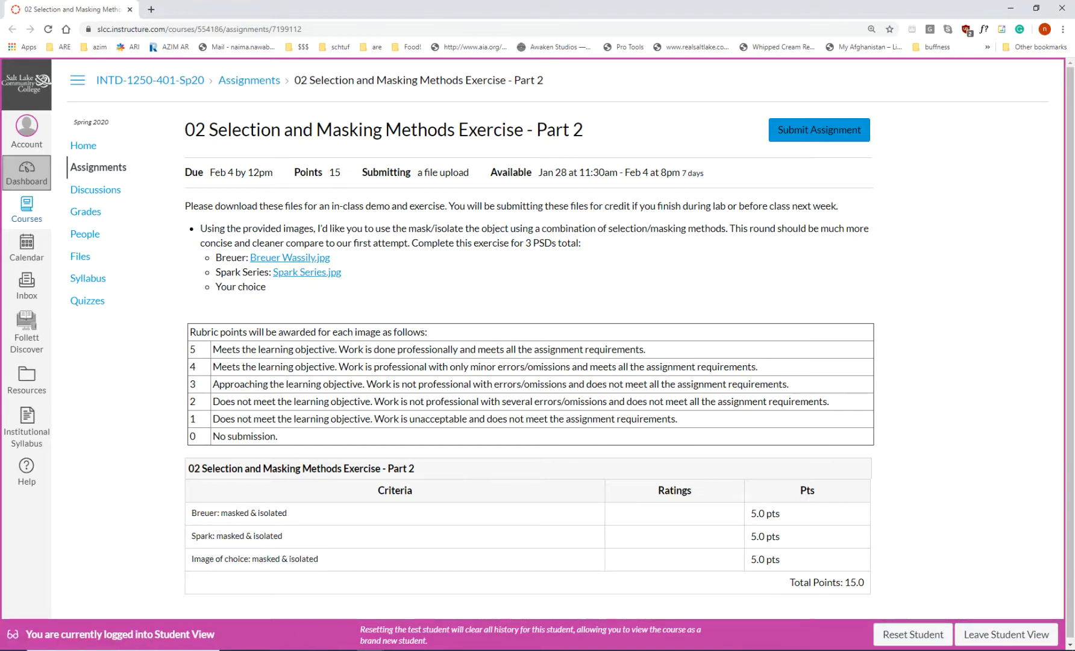
pyautogui.hotkey('alt', 'Tab')
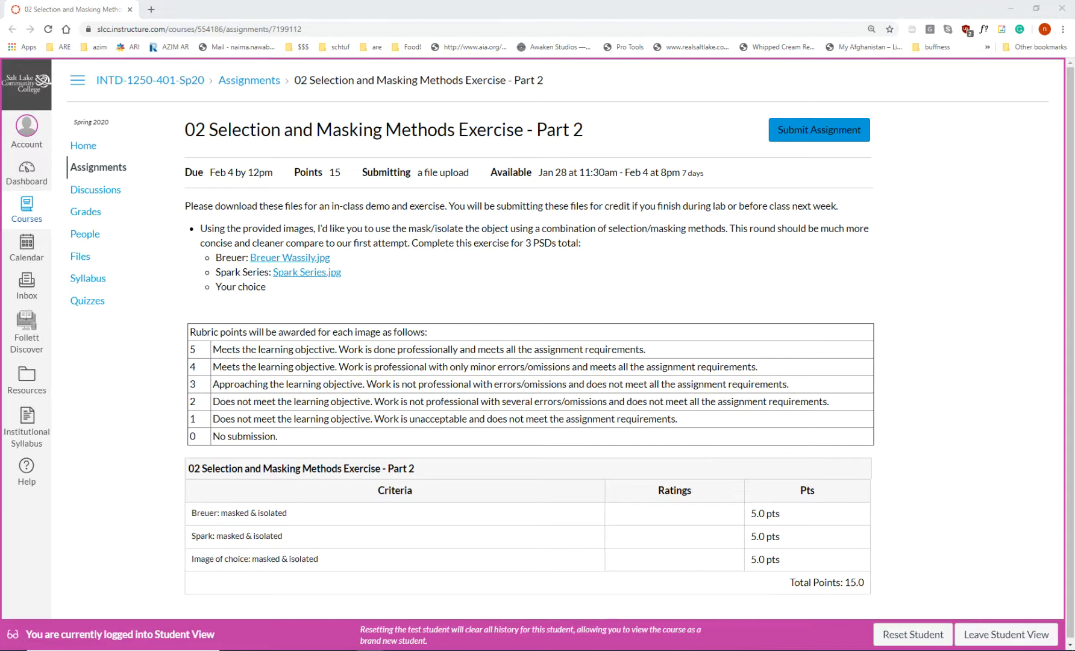
pyautogui.hotkey('alt', 'Tab')
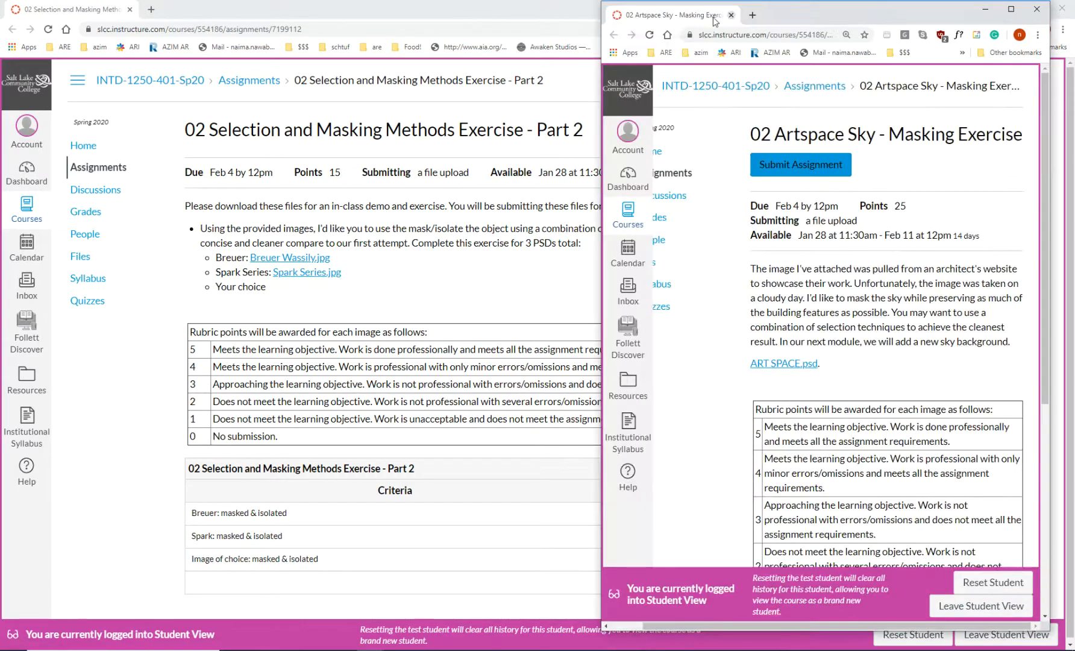
pyautogui.moveTo(680, 14); pyautogui.dragTo(414, 5)
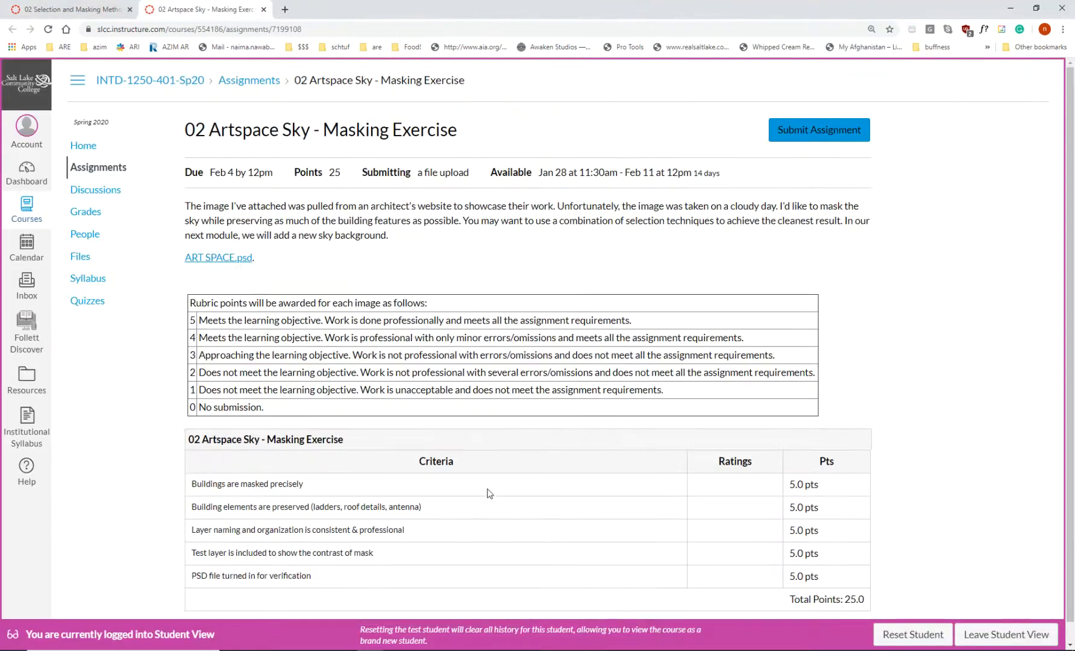
# - Review the grading criteria of both masking assignments, highlighting the image of choice and layer naming rows
pyautogui.scroll(-1, 480, 476)
pyautogui.click(68, 10)
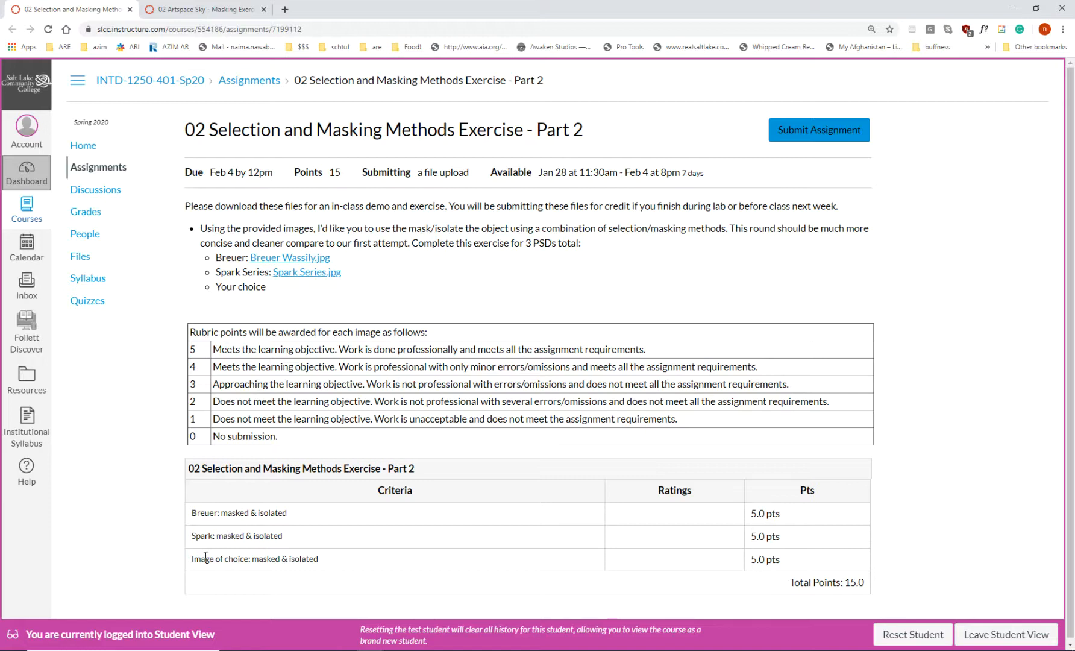
pyautogui.moveTo(194, 559); pyautogui.dragTo(320, 566)
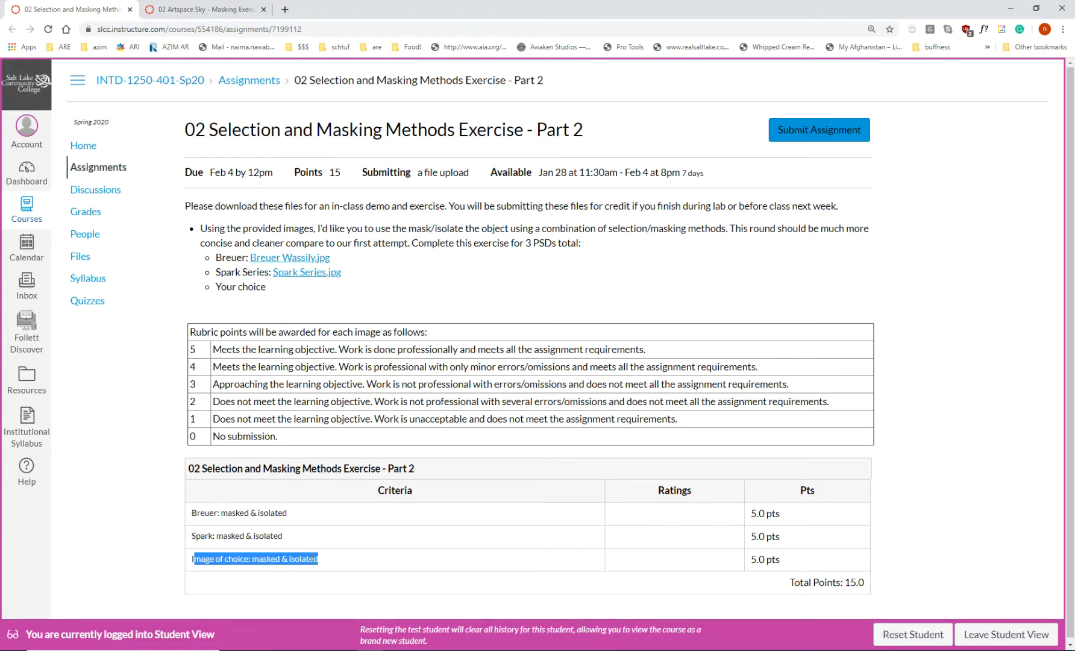
pyautogui.click(181, 11)
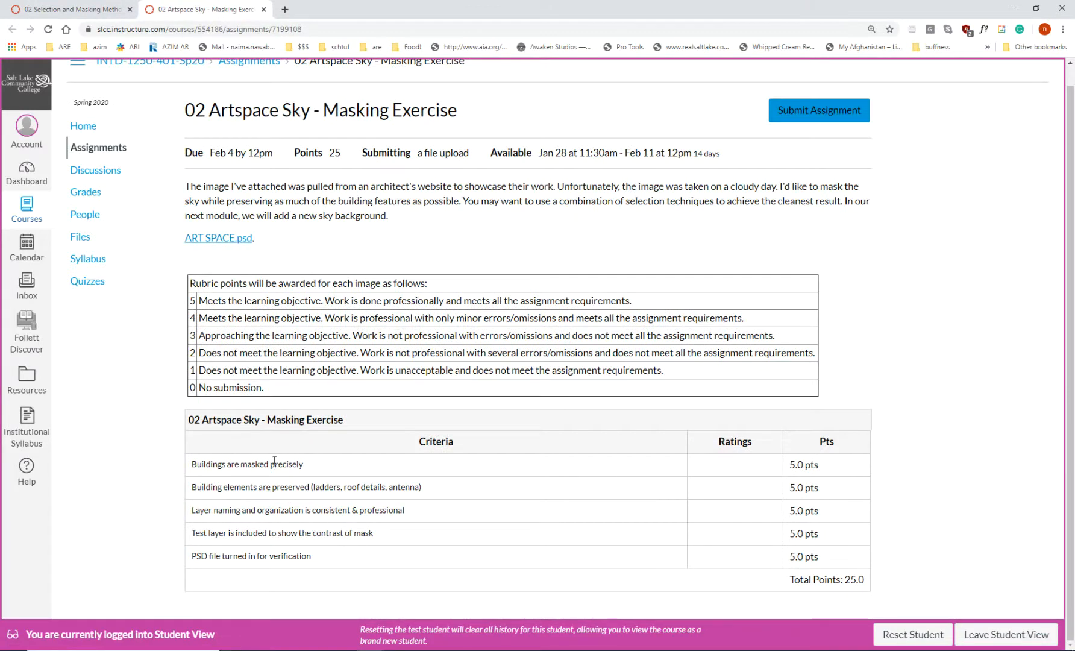
pyautogui.moveTo(192, 487); pyautogui.dragTo(190, 511)
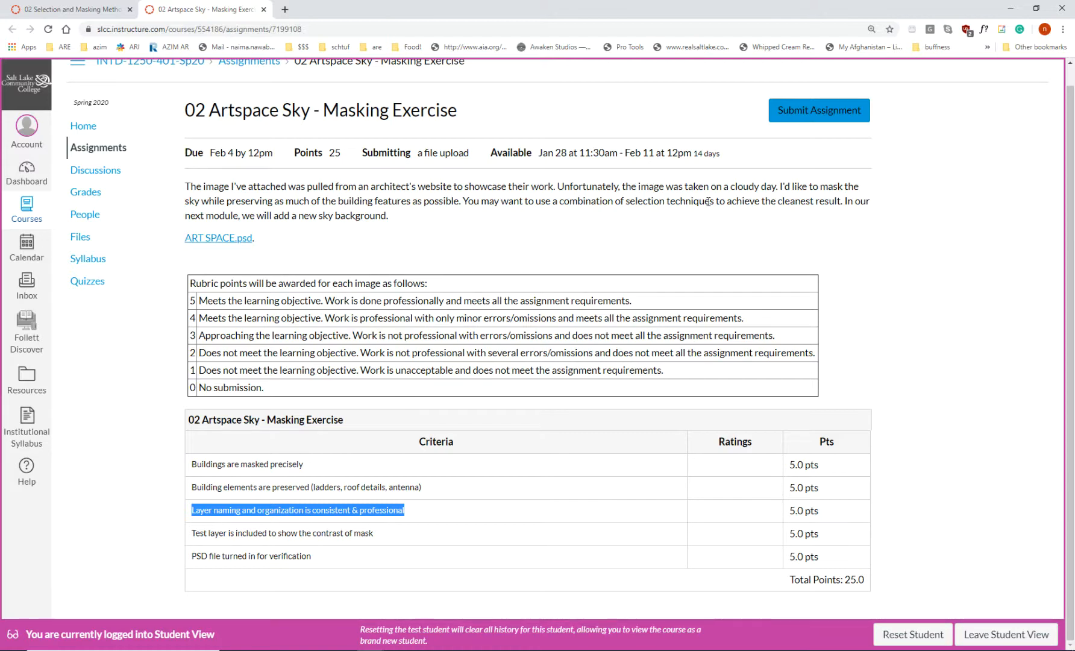
# - Return to Photoshop and rename the building photo layer in ART SPACE.psd as Artspace
pyautogui.click(1014, 9)
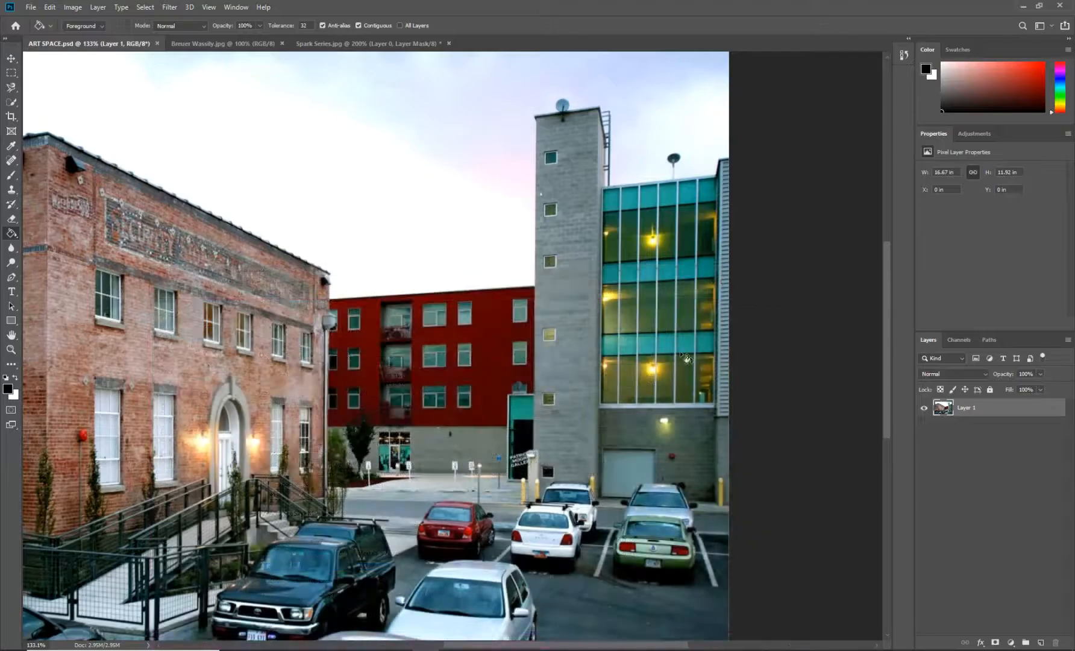
pyautogui.doubleClick(965, 408)
pyautogui.write('ArtSpace')
pyautogui.press('Return')
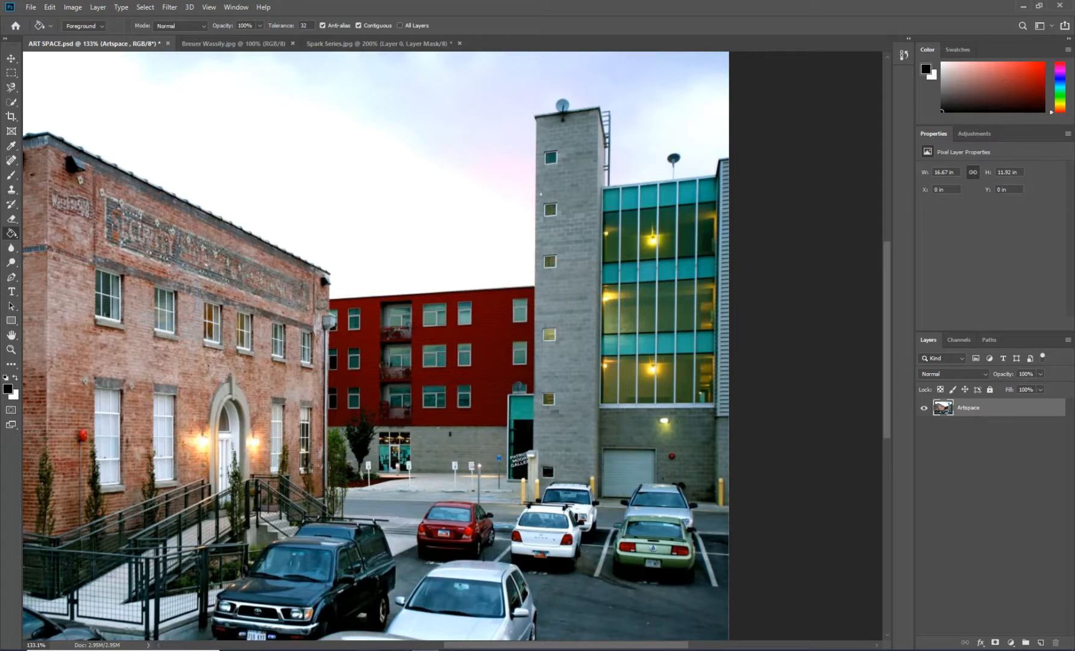
# - Switch to the browser, highlight the Artspace rubric criterion about including a test layer, and minimize the browser
pyautogui.click(444, 616)
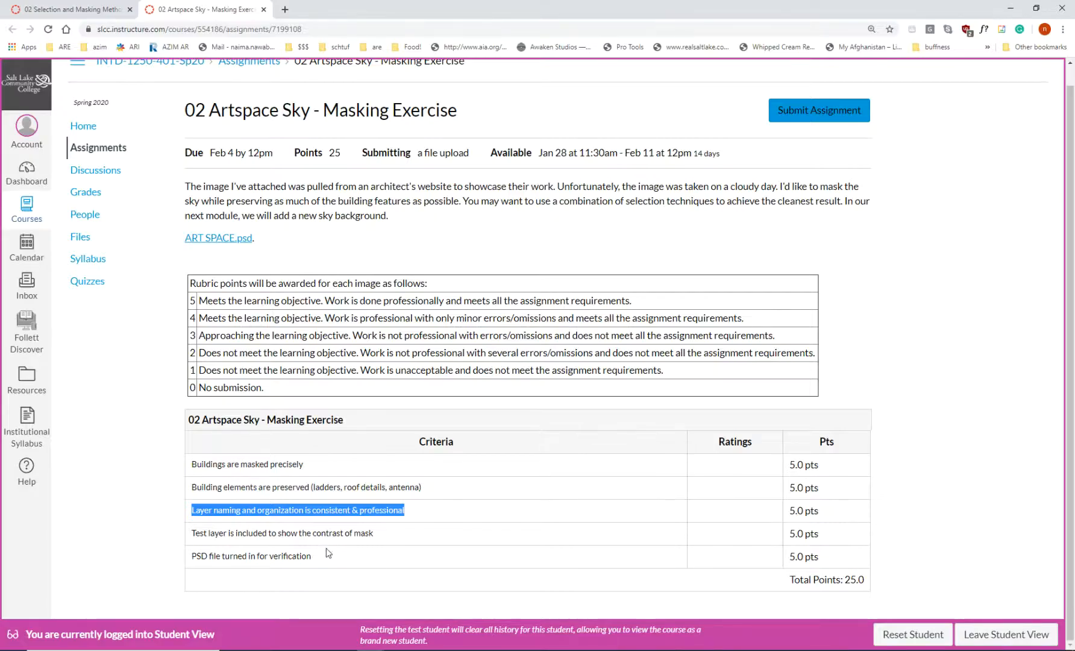
pyautogui.moveTo(376, 535); pyautogui.dragTo(190, 538)
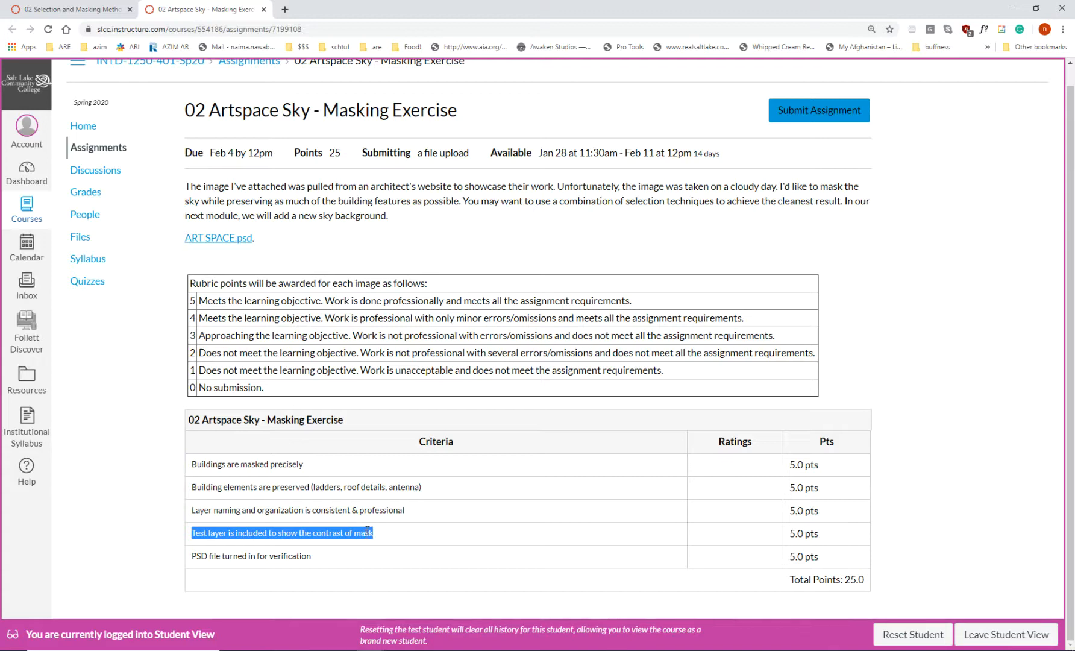
pyautogui.click(1009, 8)
# - Switch to Spark Series.jpg and show the red mask overlay to inspect the edges of the chair's mask
pyautogui.click(219, 43)
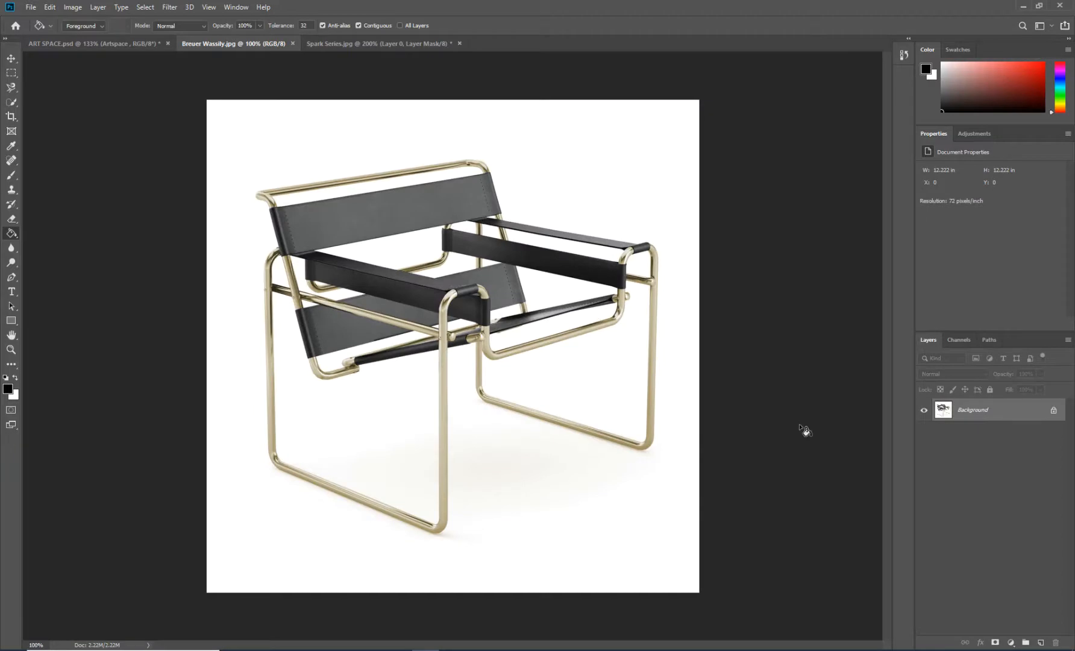
pyautogui.click(449, 43)
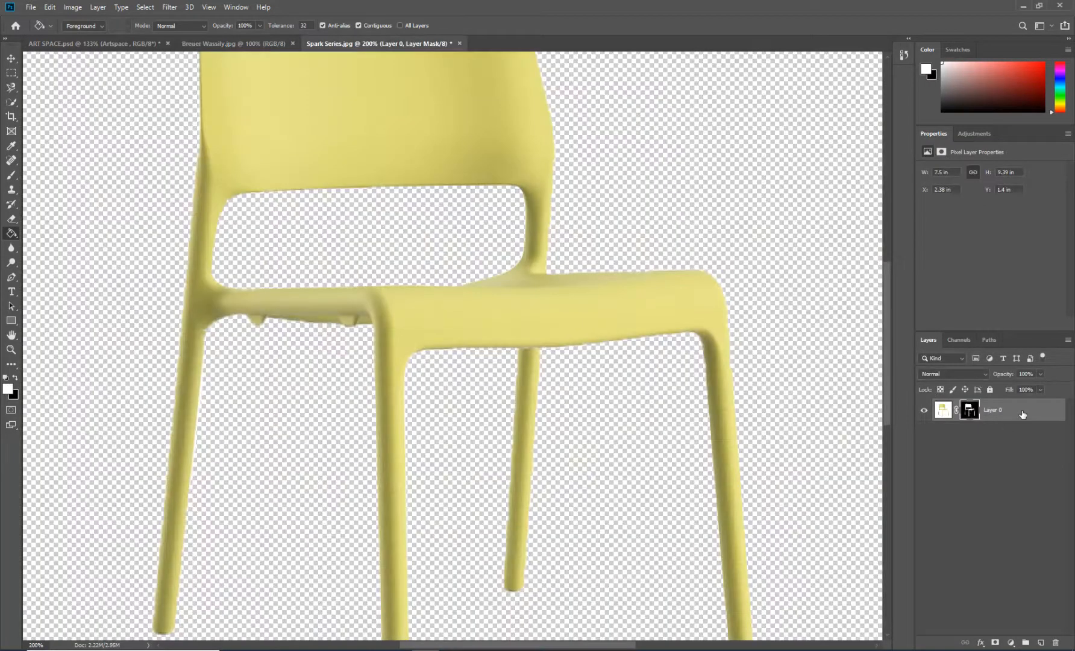
pyautogui.press('\\')
pyautogui.hotkey('ctrl', '-')
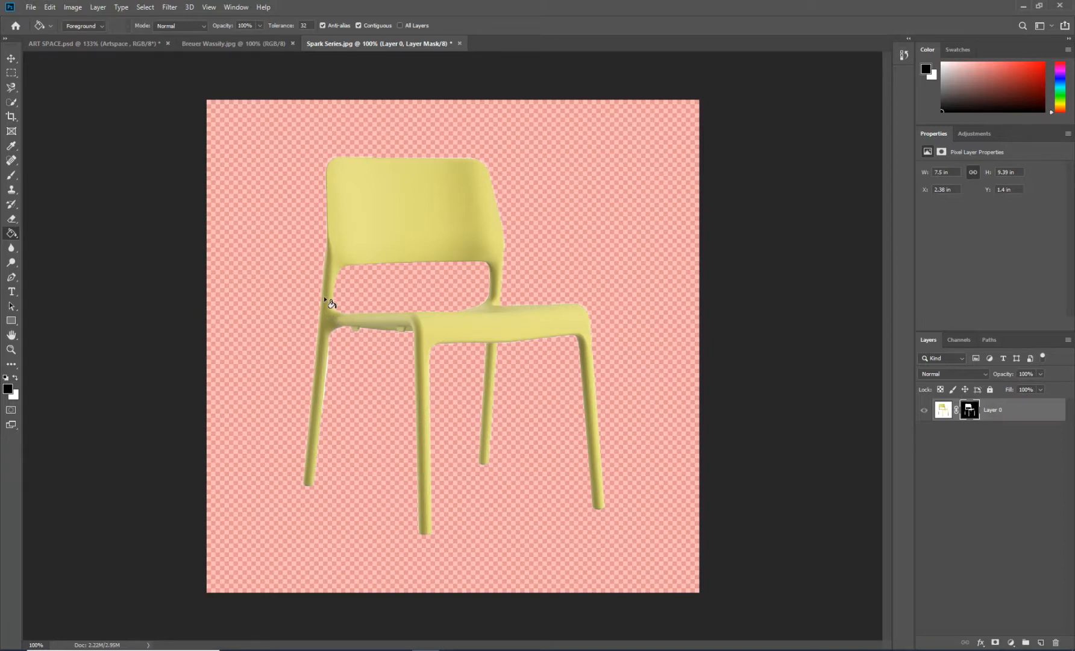
pyautogui.scroll(2, 324, 297)
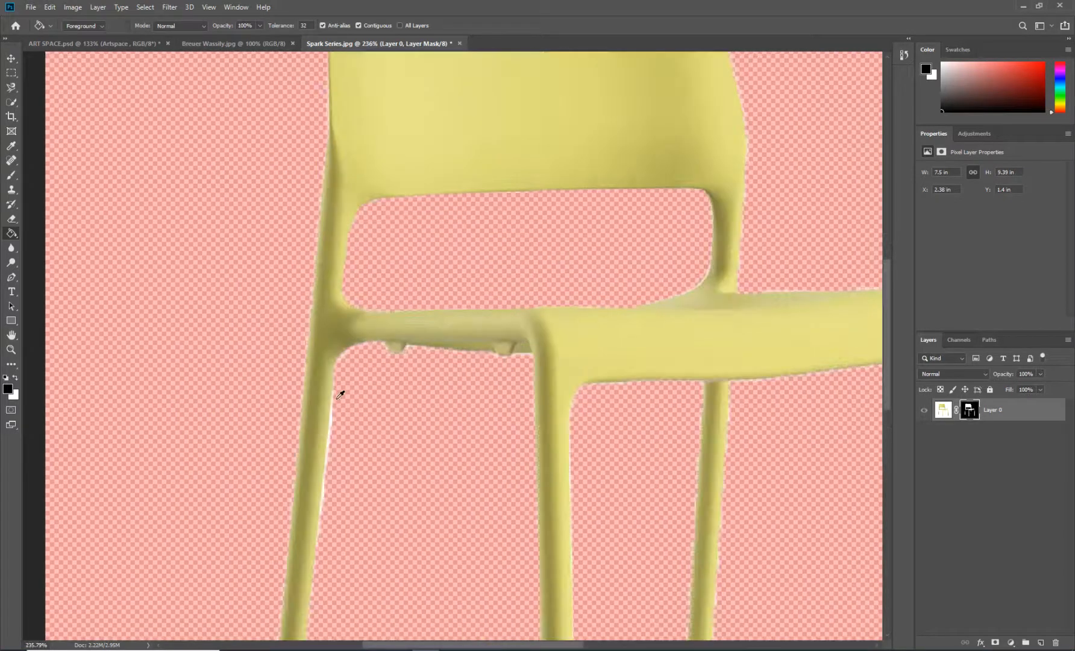
pyautogui.scroll(-2, 341, 392)
pyautogui.scroll(4, 336, 422)
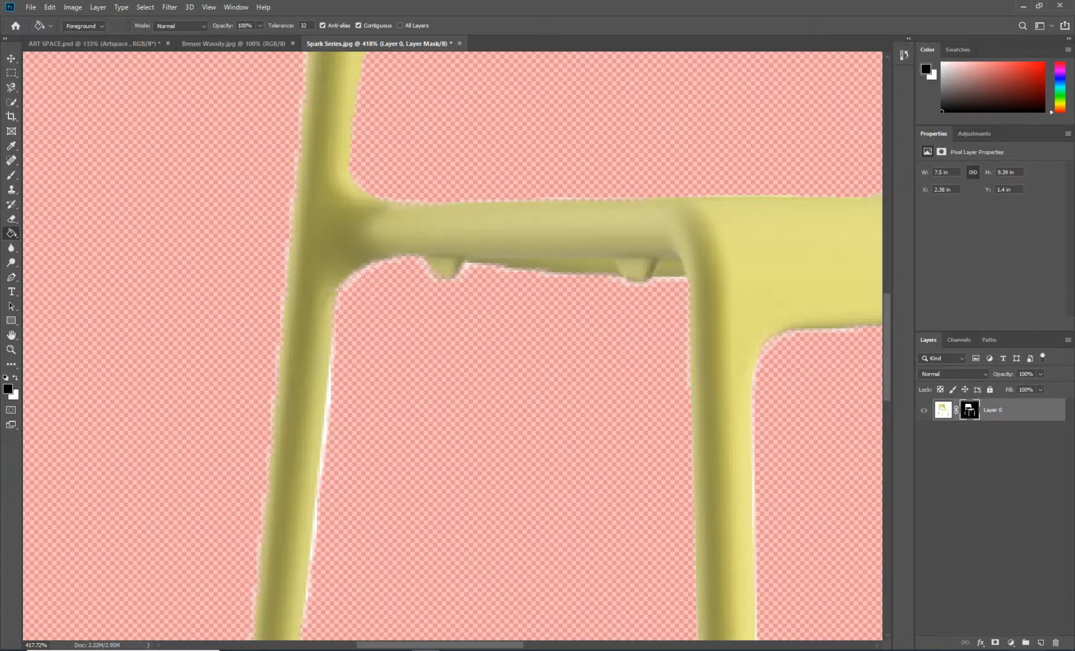
# - Add a new layer beneath the masked chair layer and name it test
pyautogui.click(1041, 642)
pyautogui.moveTo(971, 414); pyautogui.dragTo(973, 456)
pyautogui.doubleClick(969, 433)
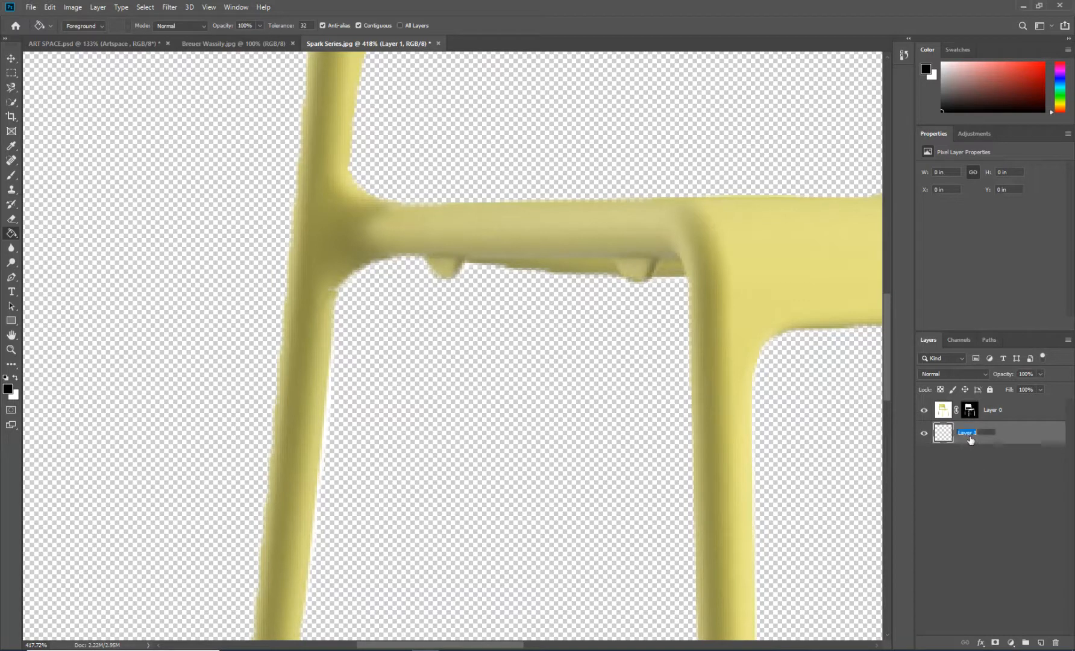
pyautogui.write('test')
pyautogui.press('Return')
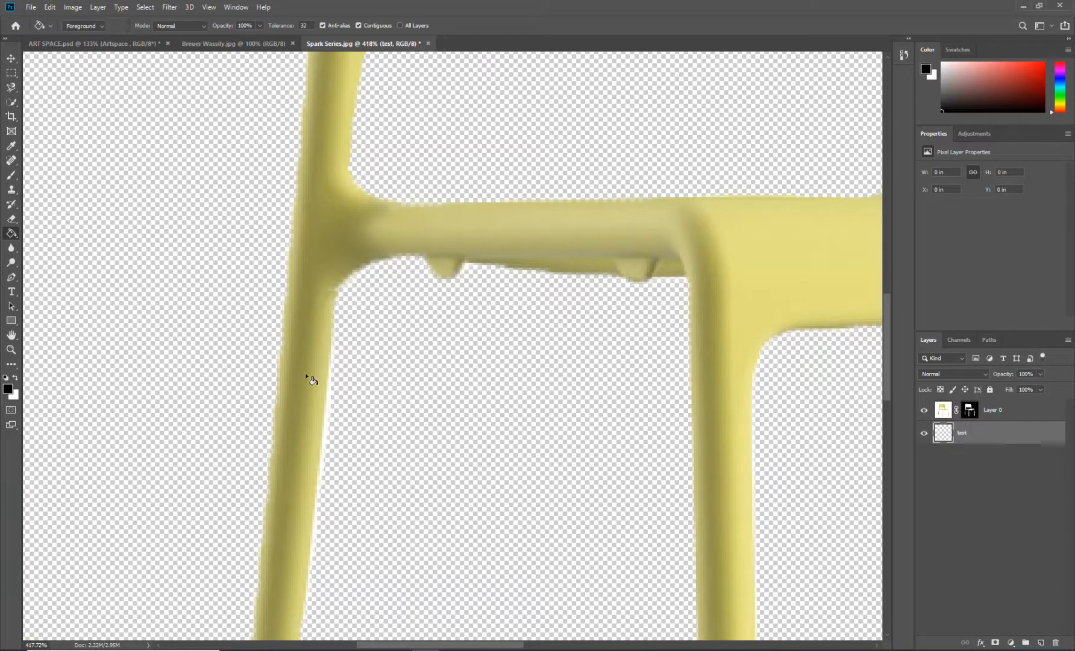
# - Fill the test layer with red dd1515 using the Paint Bucket, and inspect the chair's mask edges against it
pyautogui.click(8, 389)
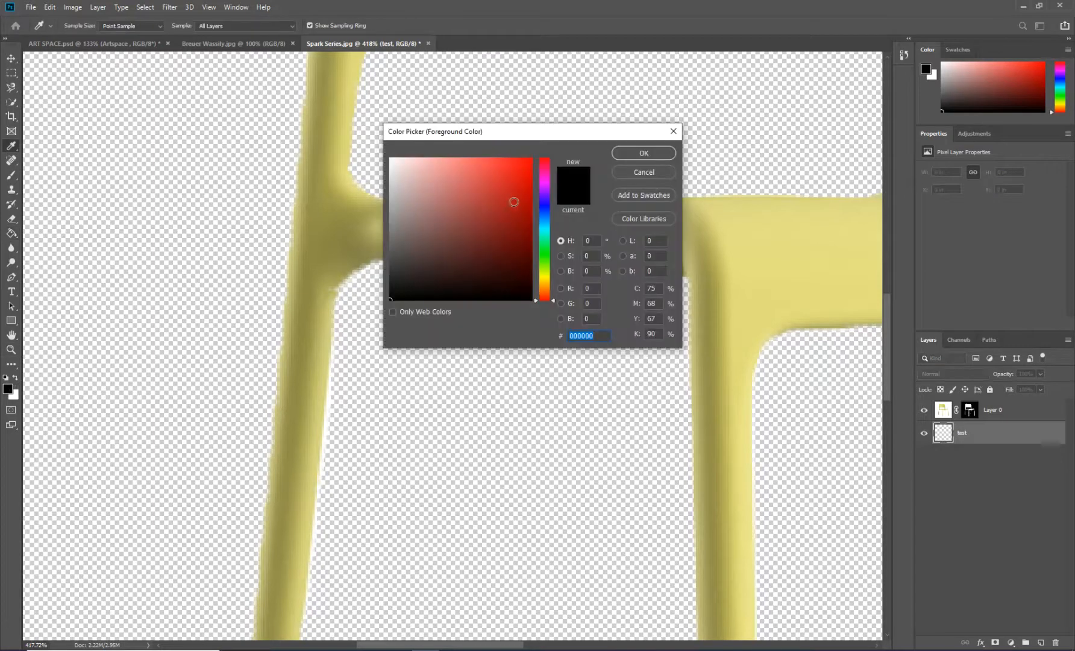
pyautogui.click(519, 176)
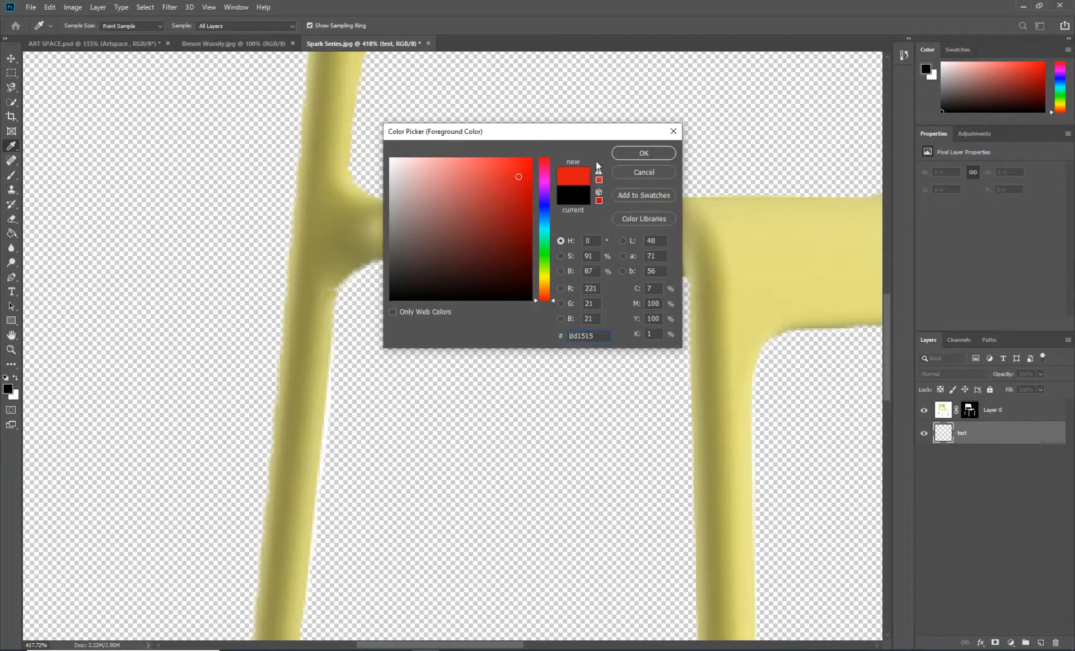
pyautogui.click(633, 154)
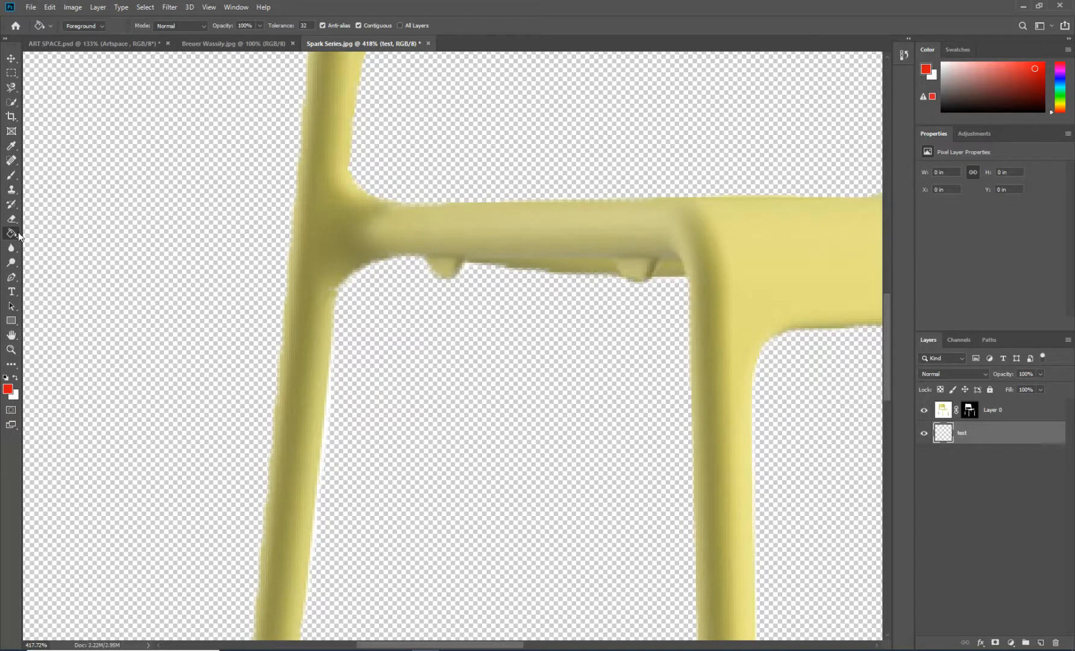
pyautogui.click(135, 235)
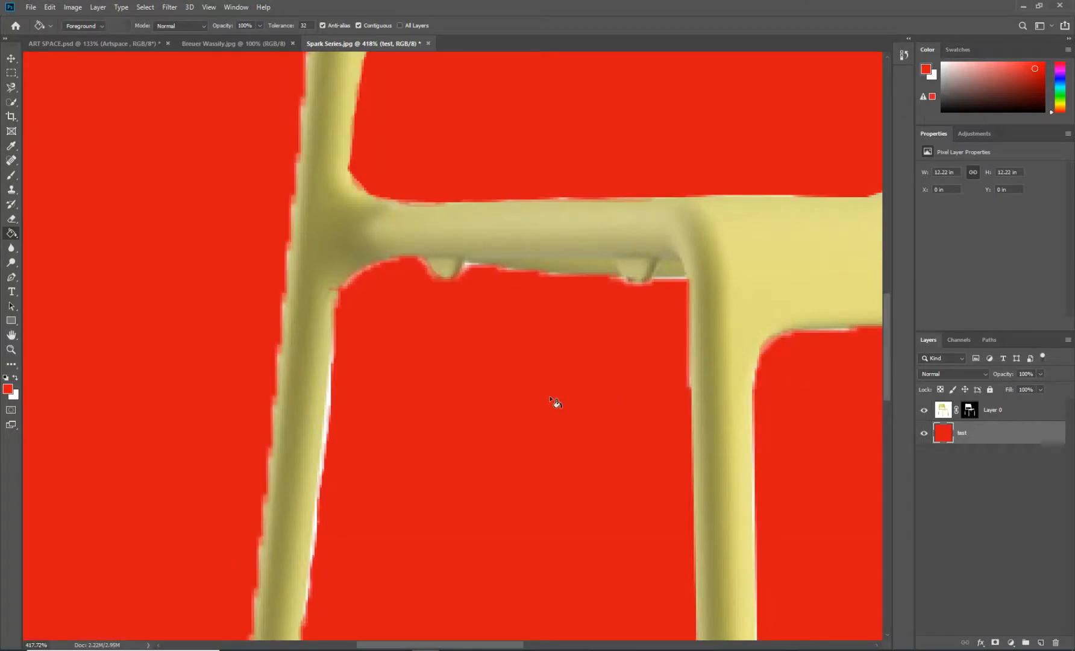
pyautogui.scroll(-3, 550, 397)
pyautogui.hotkey('ctrl', '0')
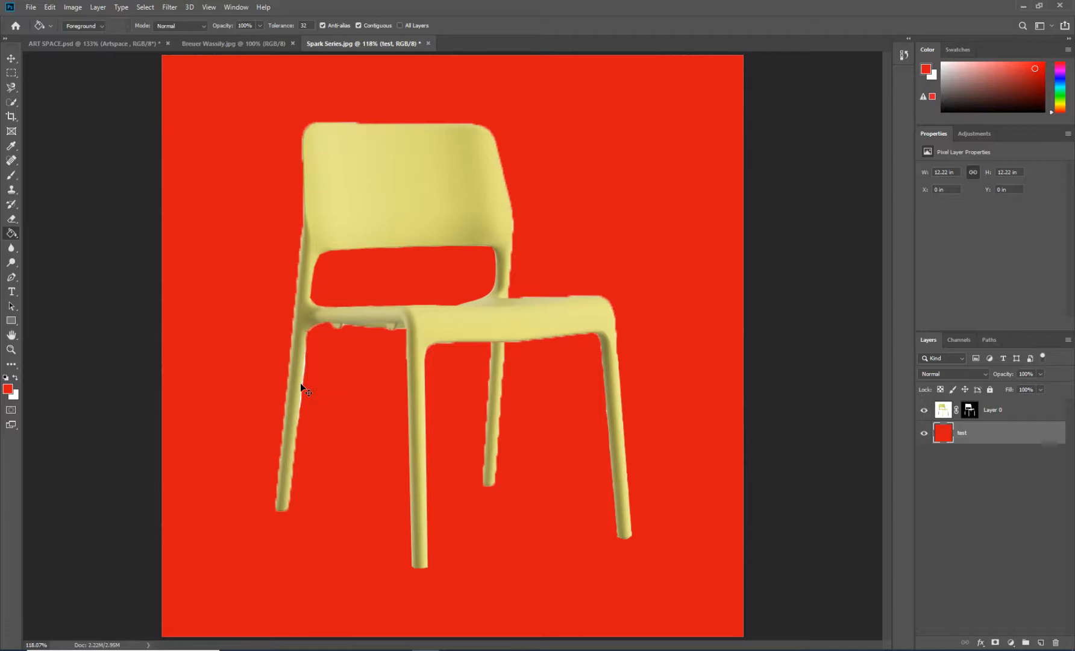
pyautogui.scroll(5, 300, 383)
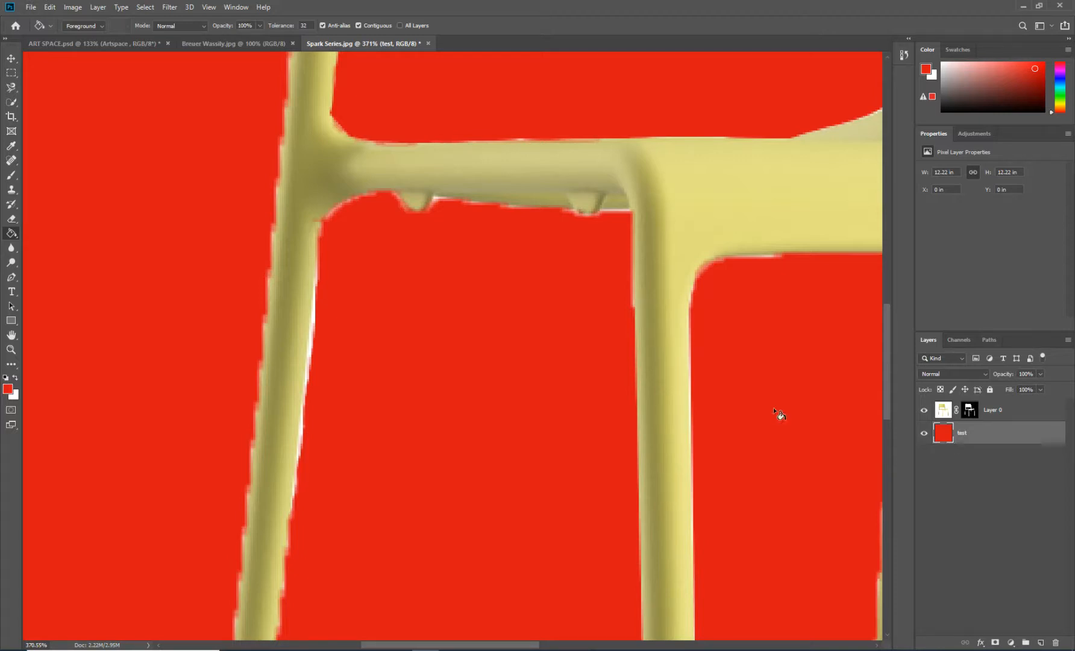
pyautogui.hotkey('ctrl', '0')
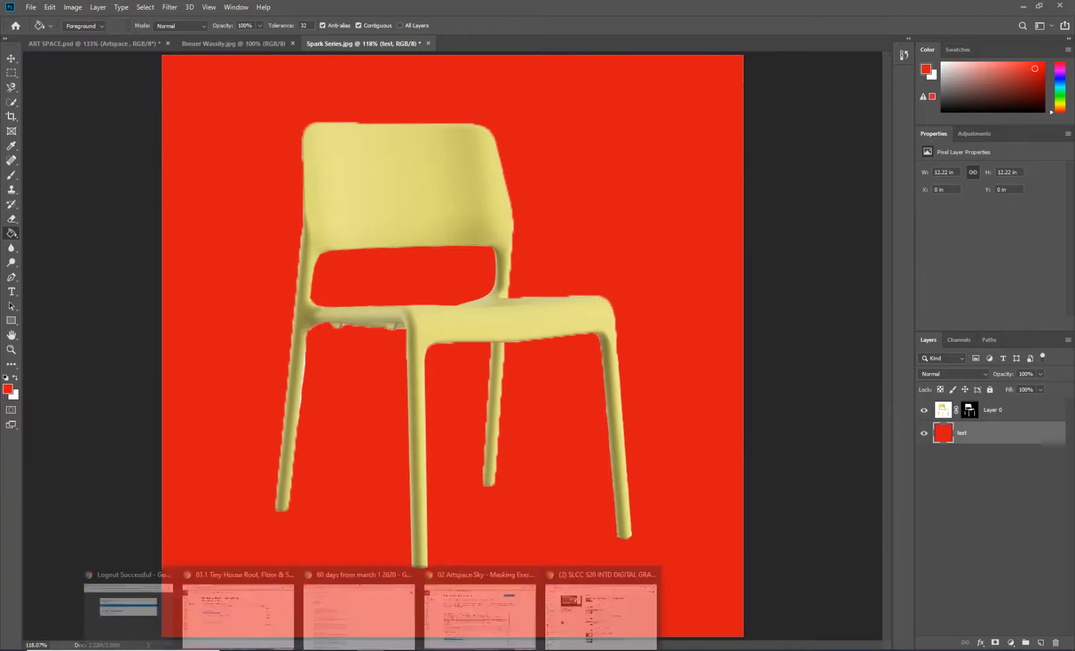
# - Switch to the browser and show the 02 Selection and Masking Methods Exercise - Part 2 assignment
pyautogui.click(473, 603)
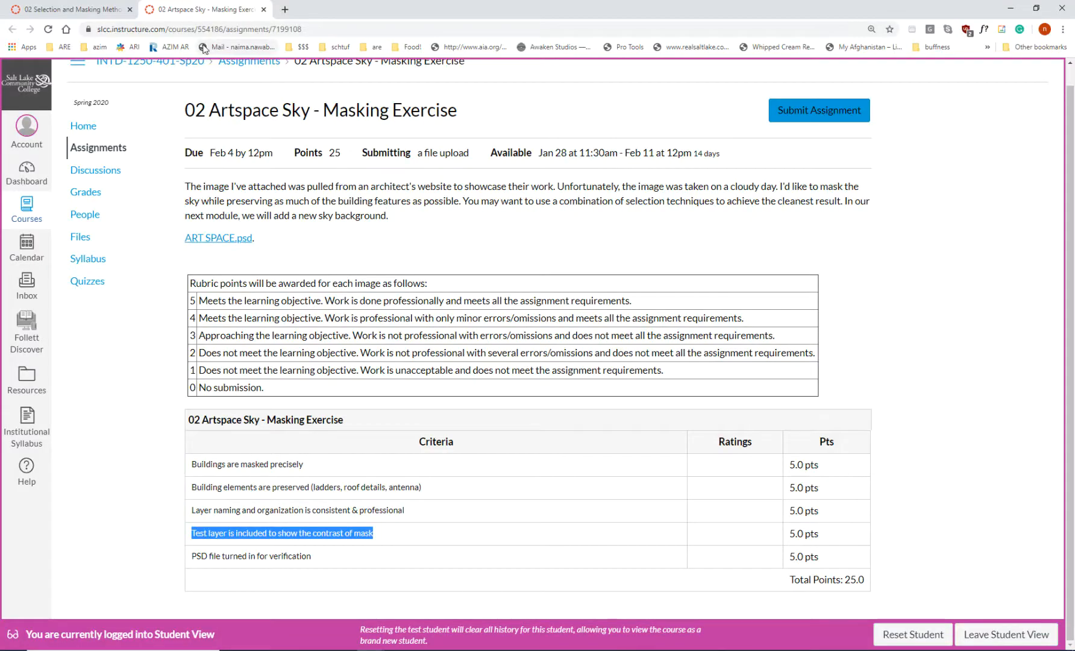
pyautogui.click(93, 10)
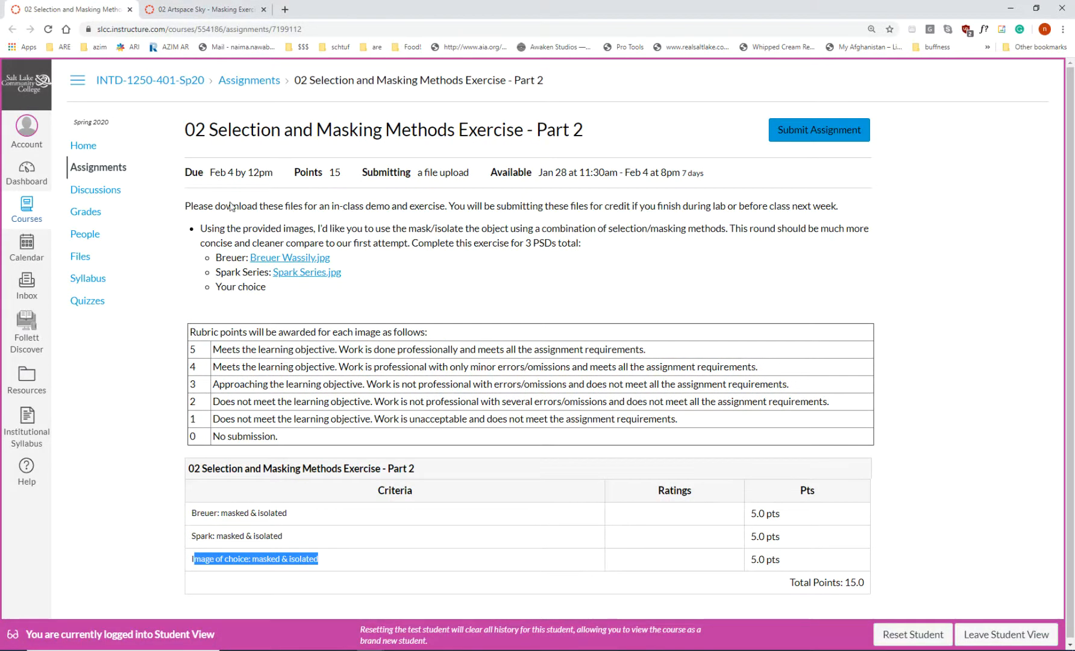
# - Go to the course's assignments list and open the 02 Salk Institute Sky & Paragliders and 02 Villa Savoye in Utah Part 1 assignments in new tabs
pyautogui.click(186, 11)
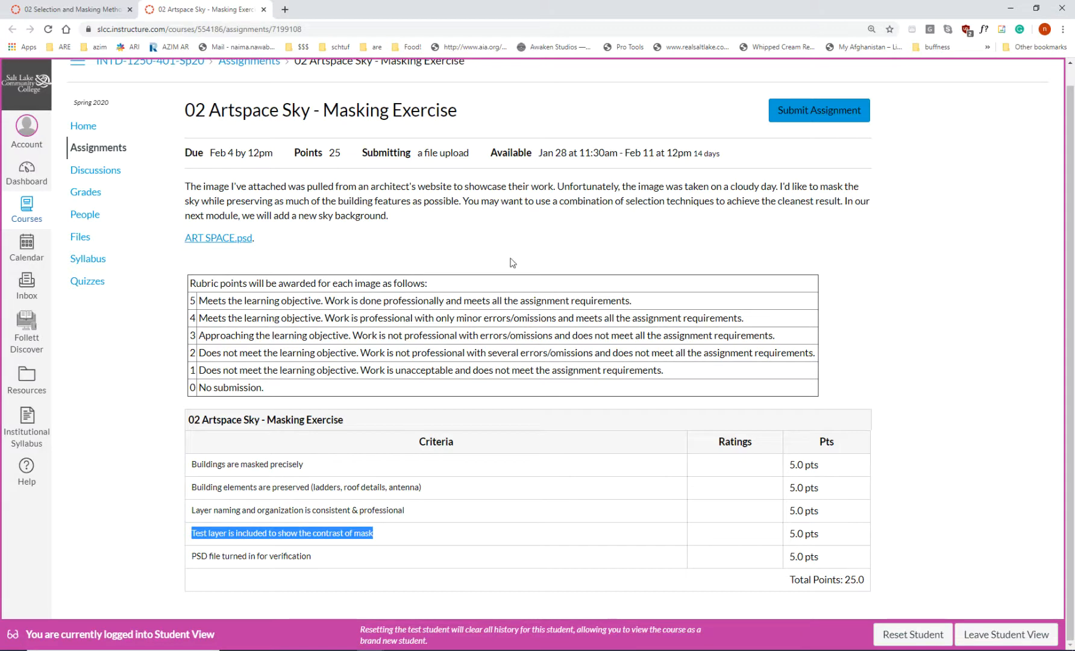
pyautogui.click(89, 151)
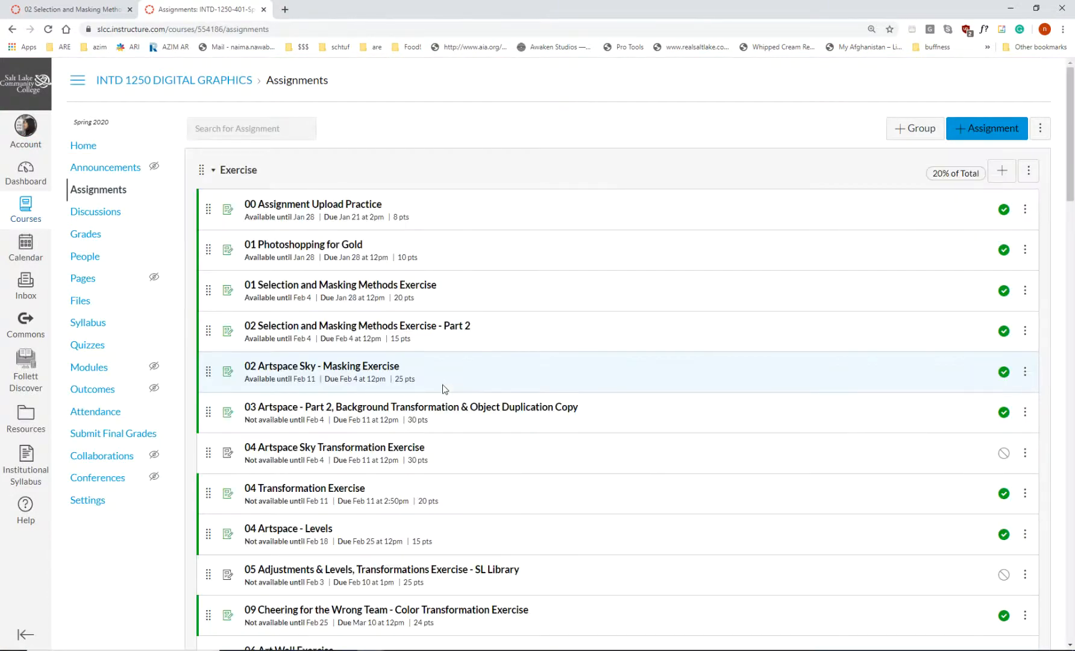
pyautogui.scroll(-14, 443, 388)
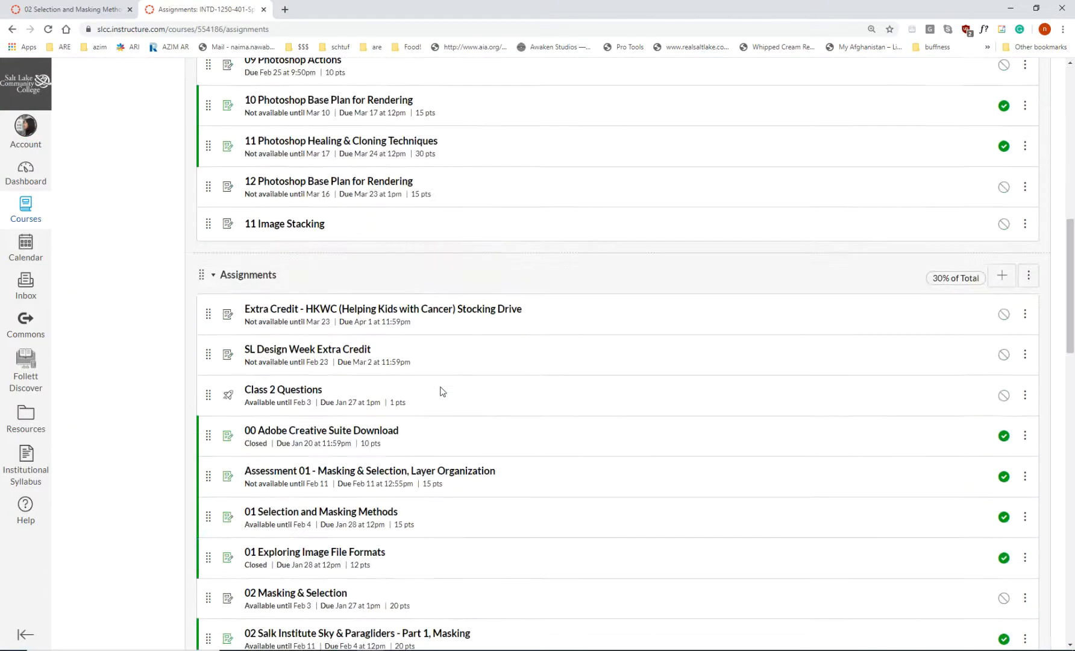
pyautogui.scroll(-2, 441, 326)
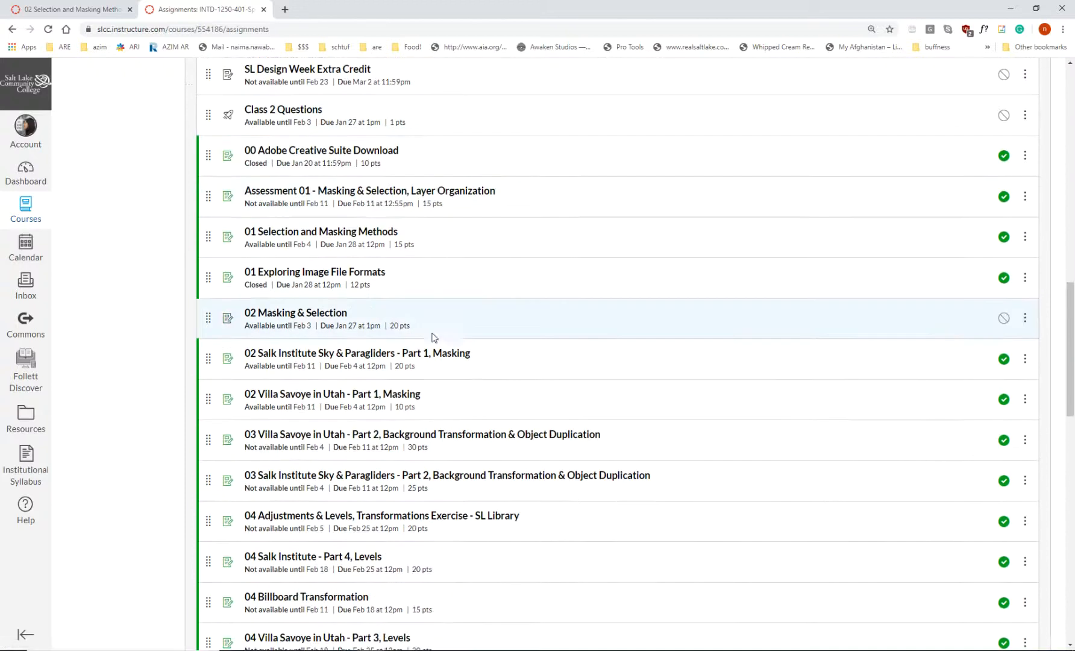
pyautogui.rightClick(338, 358)
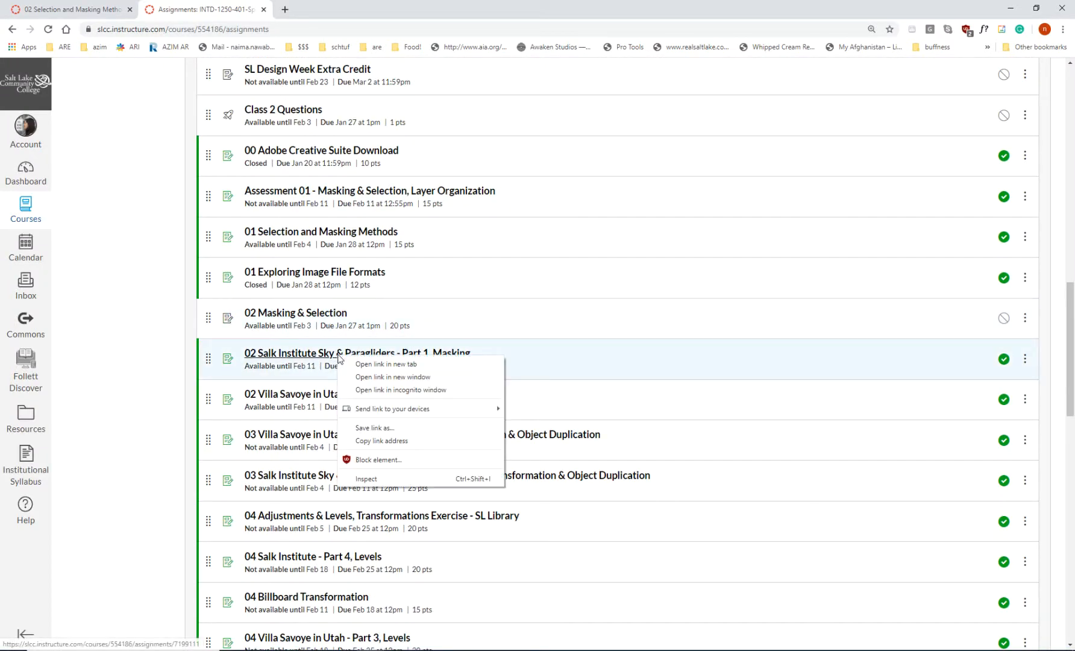
pyautogui.click(373, 361)
pyautogui.rightClick(354, 398)
pyautogui.click(372, 402)
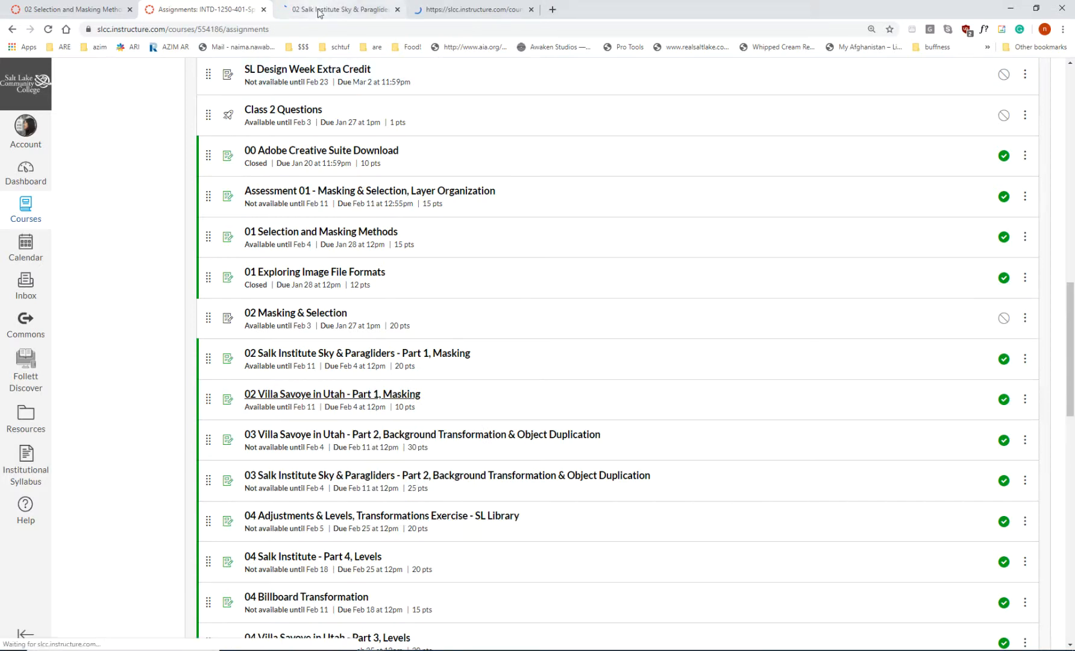
# - Show the Salk Institute Sky & Paragliders assignment and download its SALK.jpg and PARAGLIDER.jpg images
pyautogui.hotkey('ctrl', 'Tab')
pyautogui.scroll(-3, 469, 296)
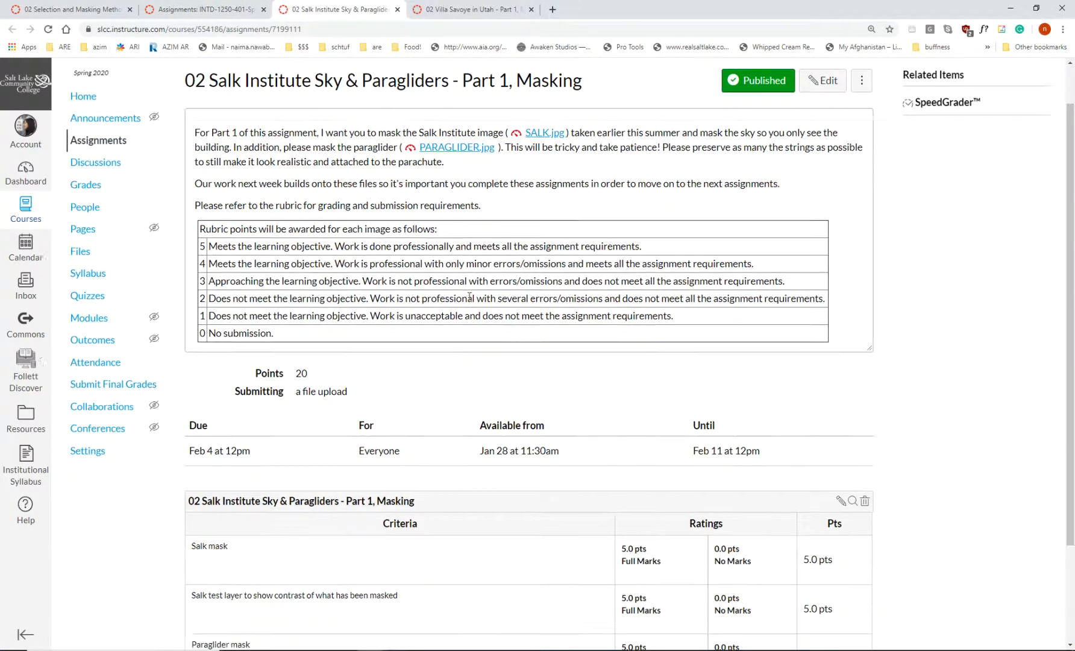
pyautogui.scroll(3, 469, 299)
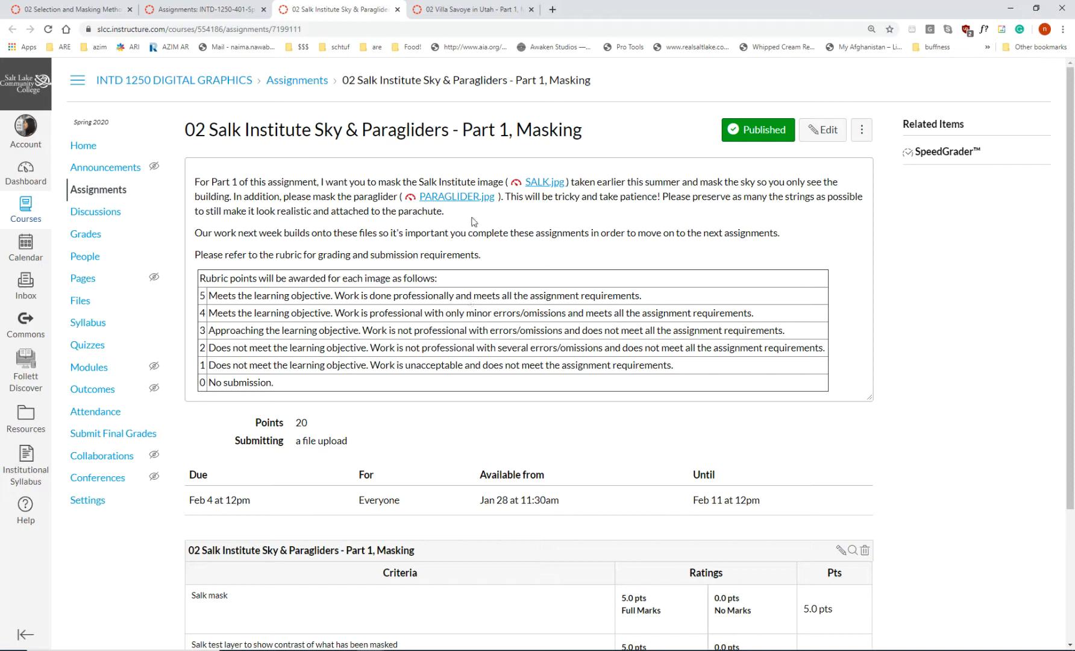
pyautogui.click(541, 186)
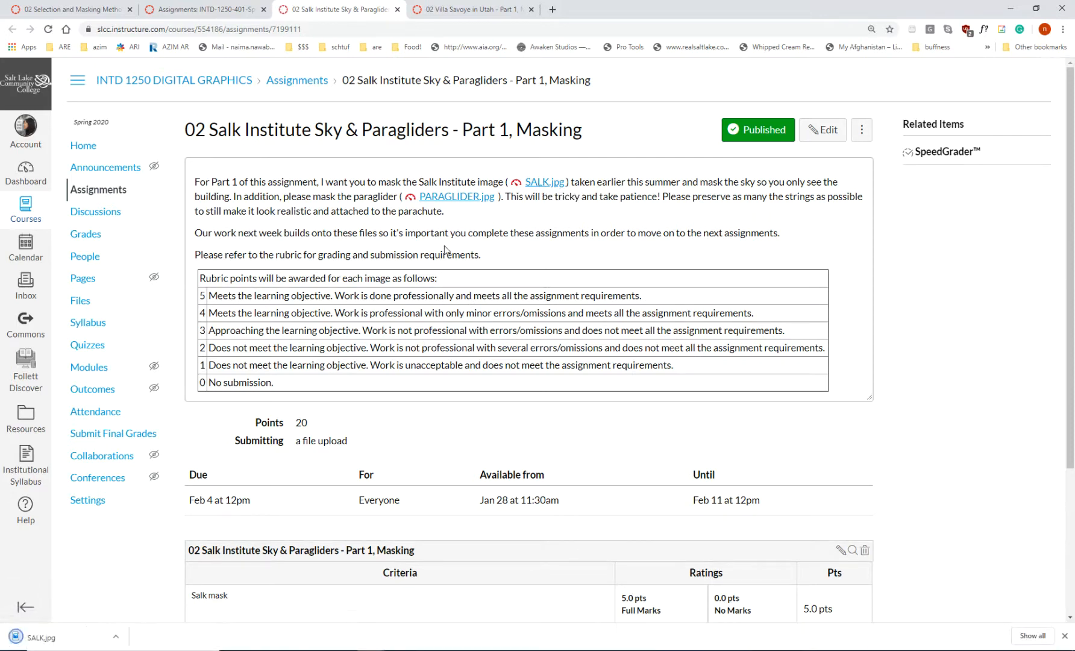
pyautogui.click(455, 201)
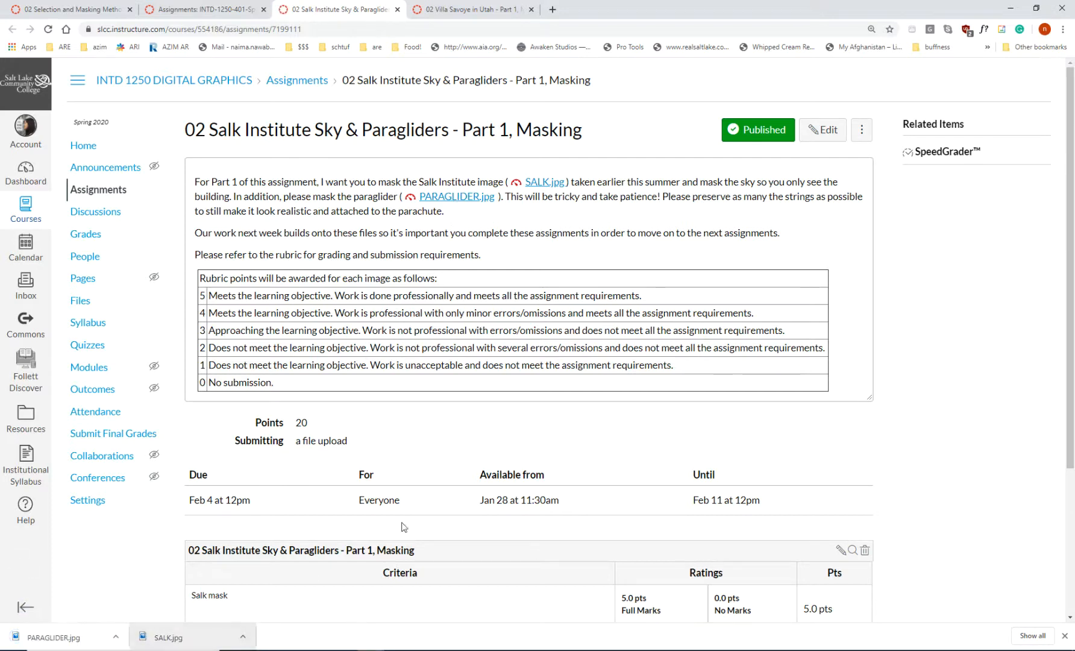
# - Review the Salk Institute assignment's rubric and highlight the instruction about preserving as many of the paraglider's strings as possible
pyautogui.scroll(-3, 433, 542)
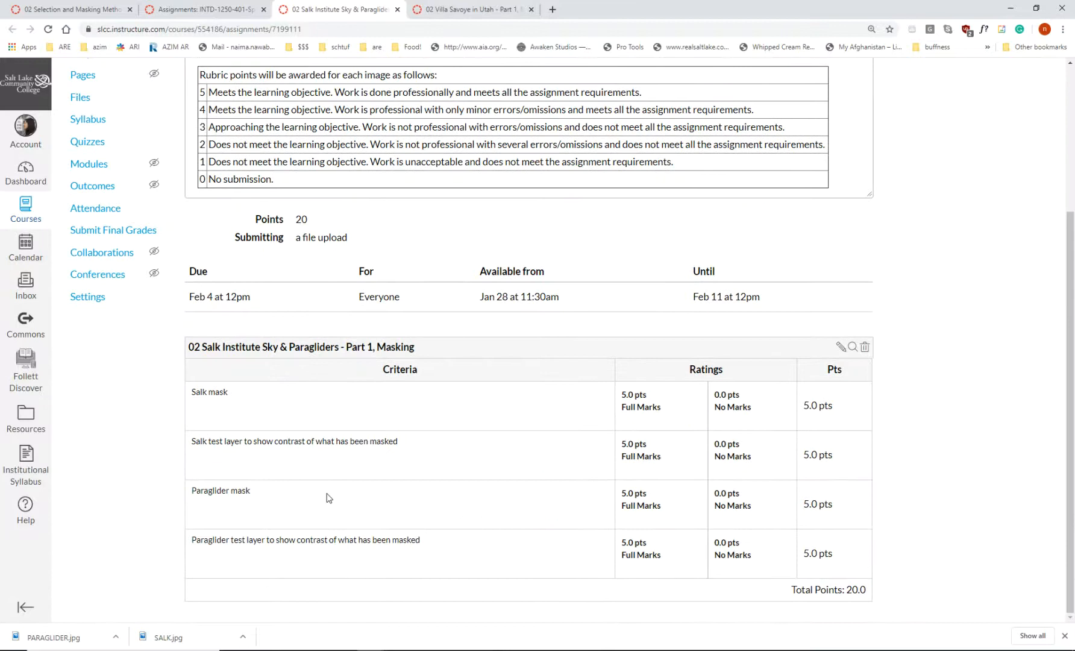
pyautogui.scroll(3, 325, 497)
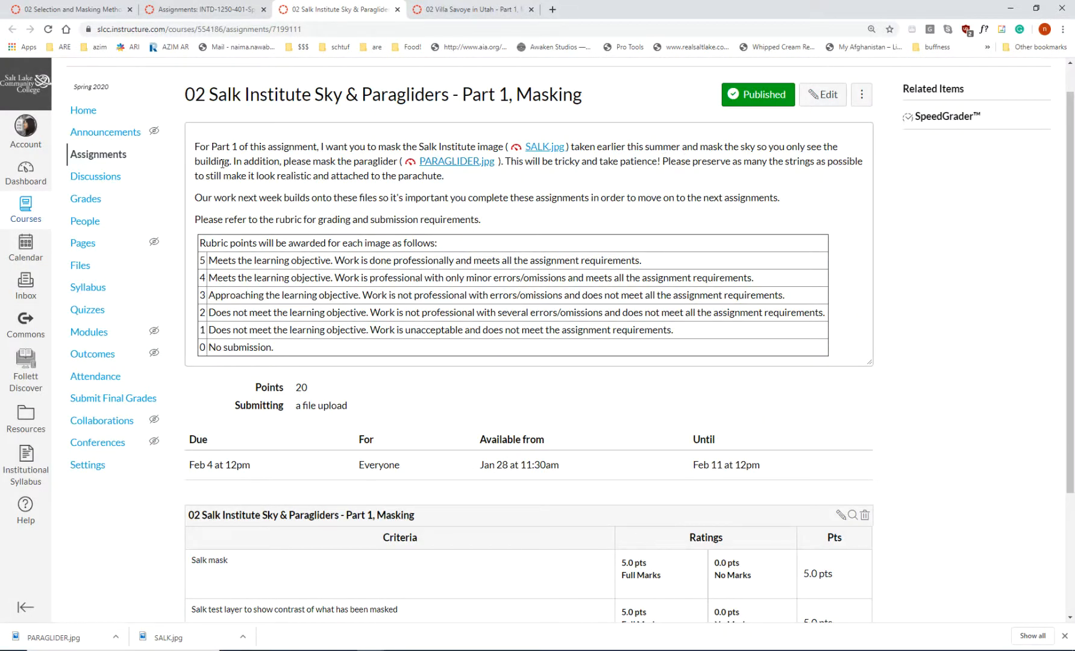
pyautogui.moveTo(516, 160); pyautogui.dragTo(676, 178)
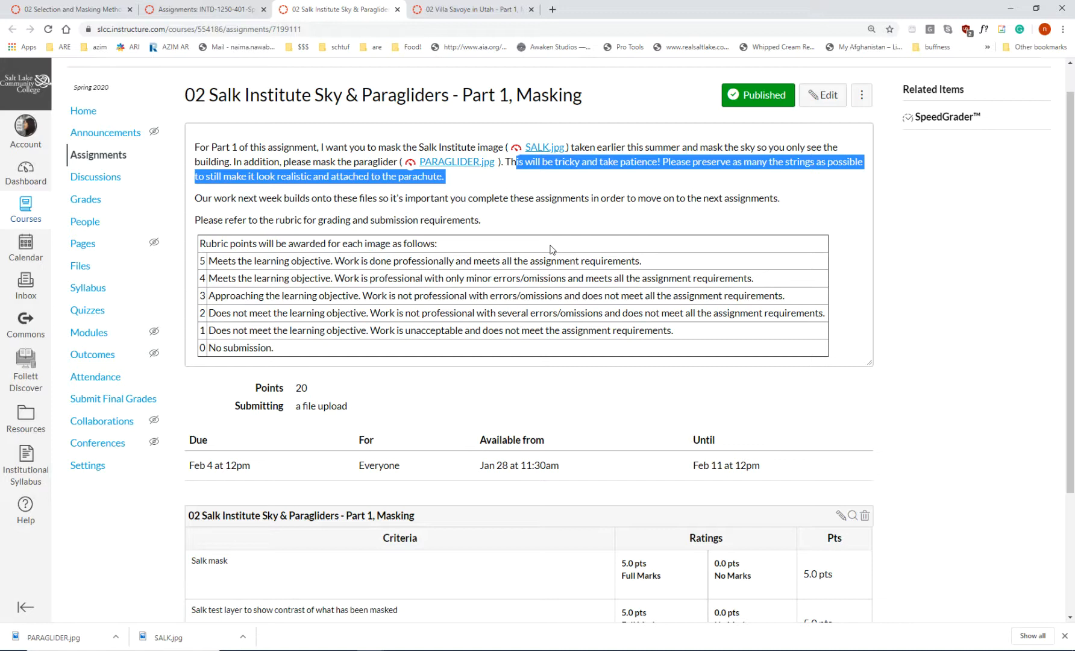
# - View the downloaded SALK.jpg and PARAGLIDER.jpg images, and examine the paraglider's strings up close
pyautogui.click(180, 638)
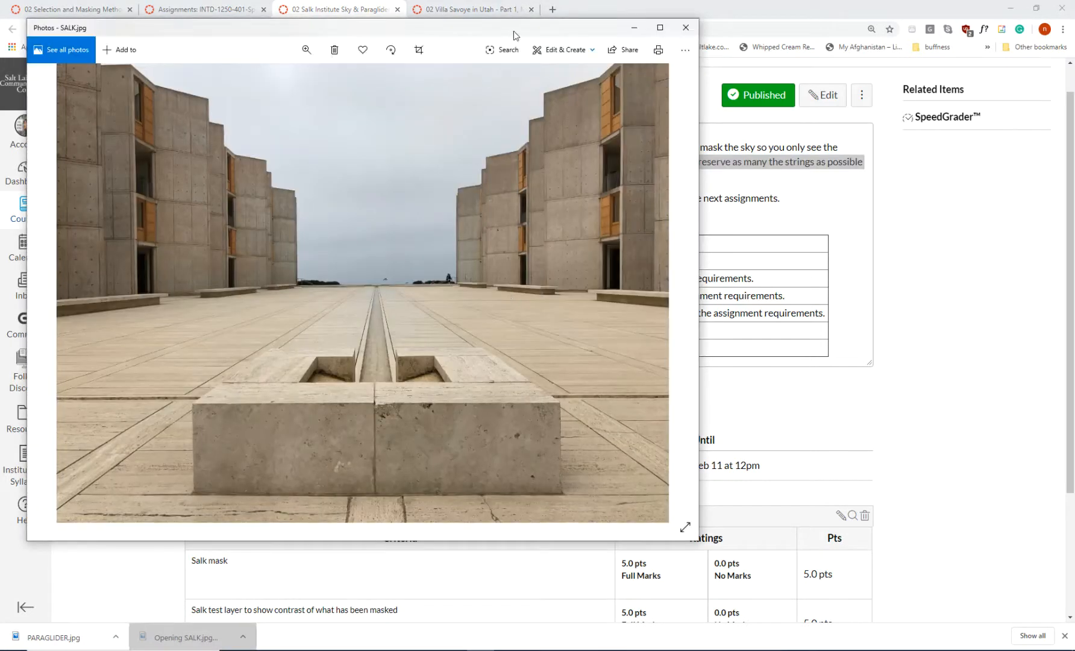
pyautogui.moveTo(513, 35); pyautogui.dragTo(674, 47)
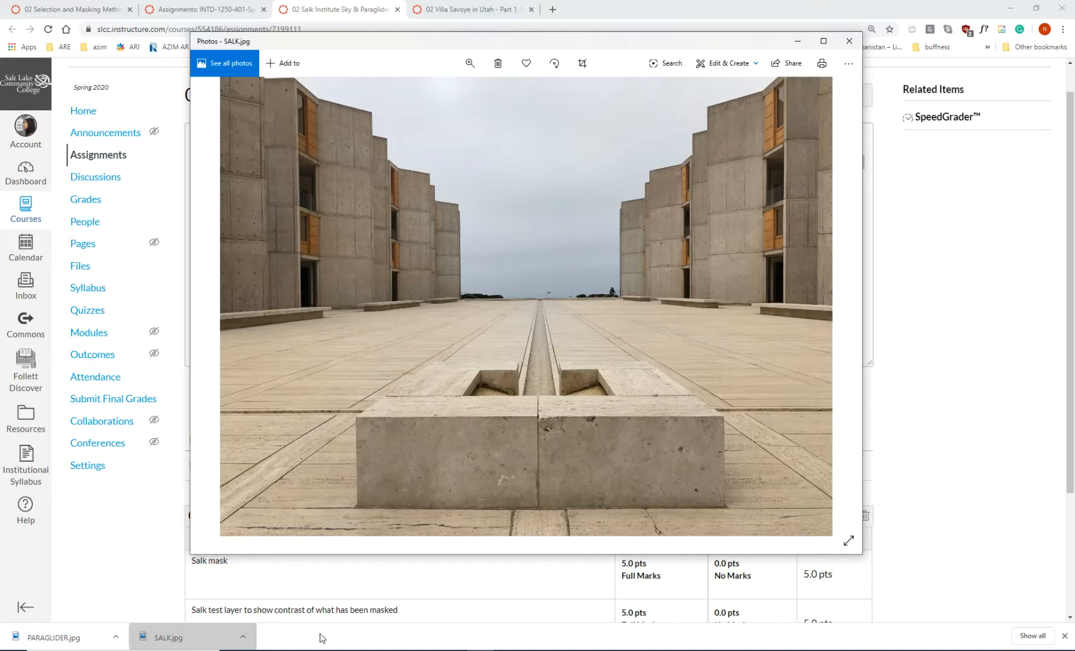
pyautogui.click(60, 641)
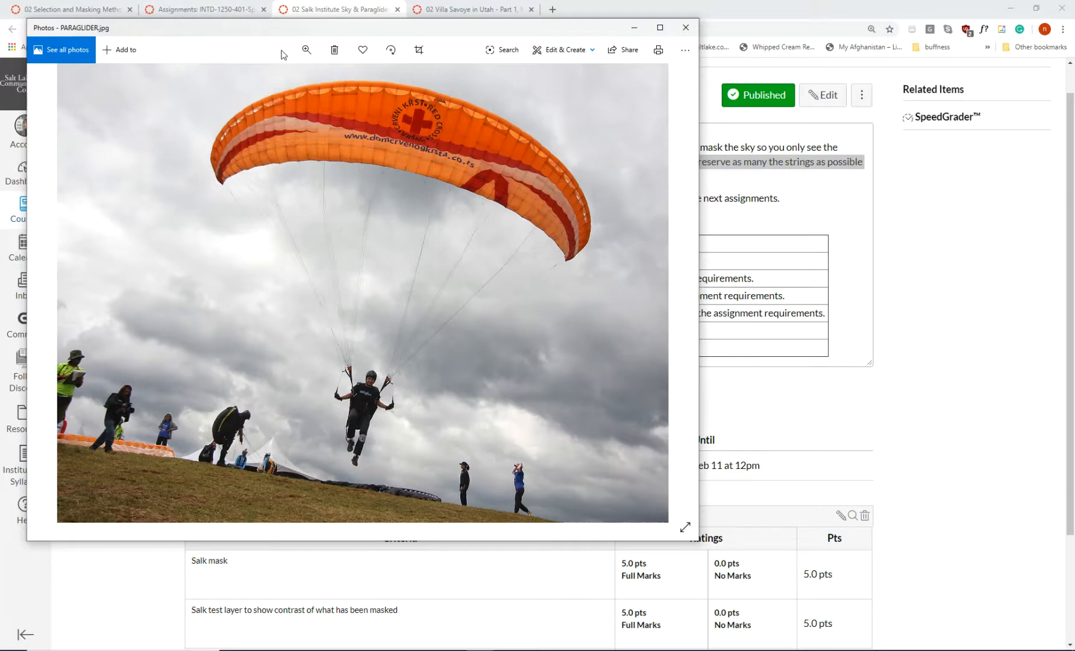
pyautogui.click(306, 49)
pyautogui.moveTo(254, 79); pyautogui.dragTo(274, 79)
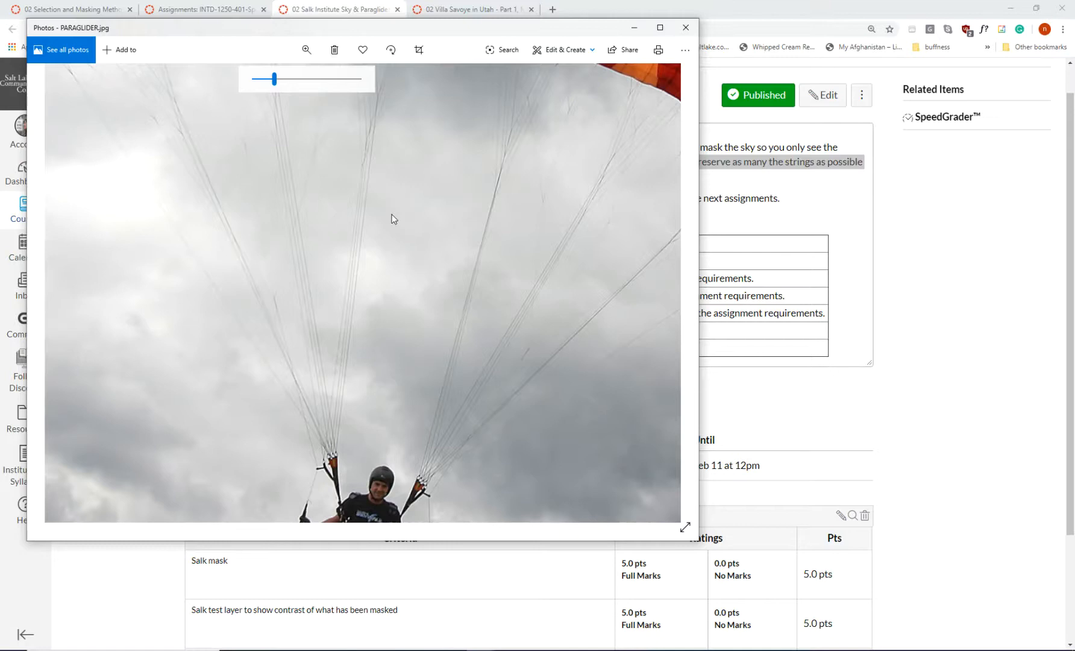
pyautogui.scroll(-3, 393, 219)
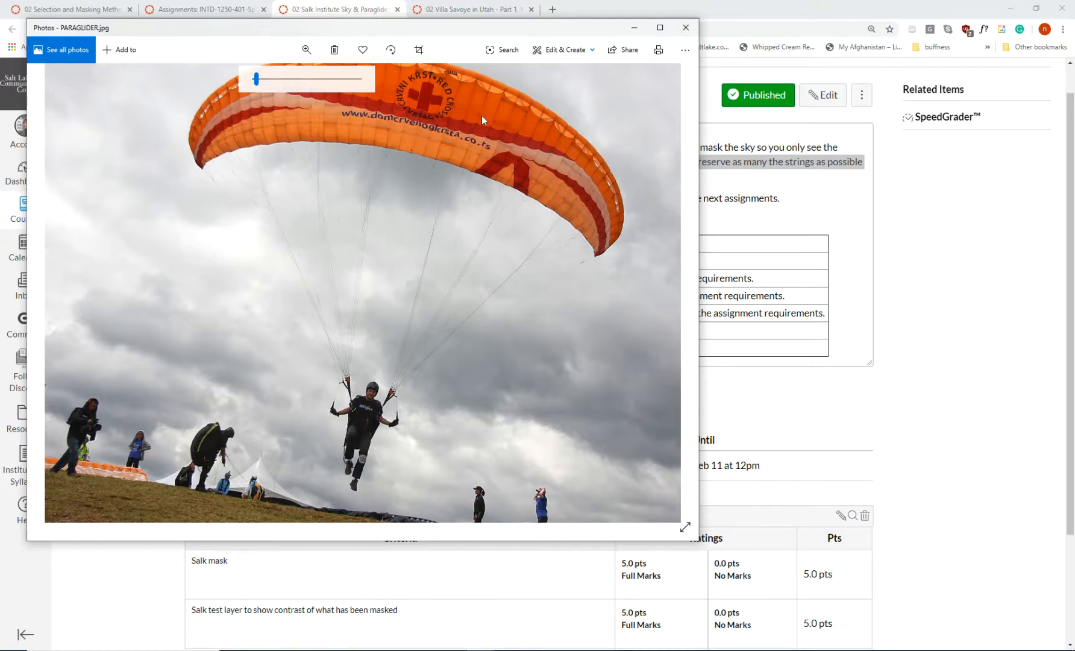
# - Return to the Salk Institute assignment, clear the highlighted text, and show the rubric criteria for the masks and test layers
pyautogui.click(634, 27)
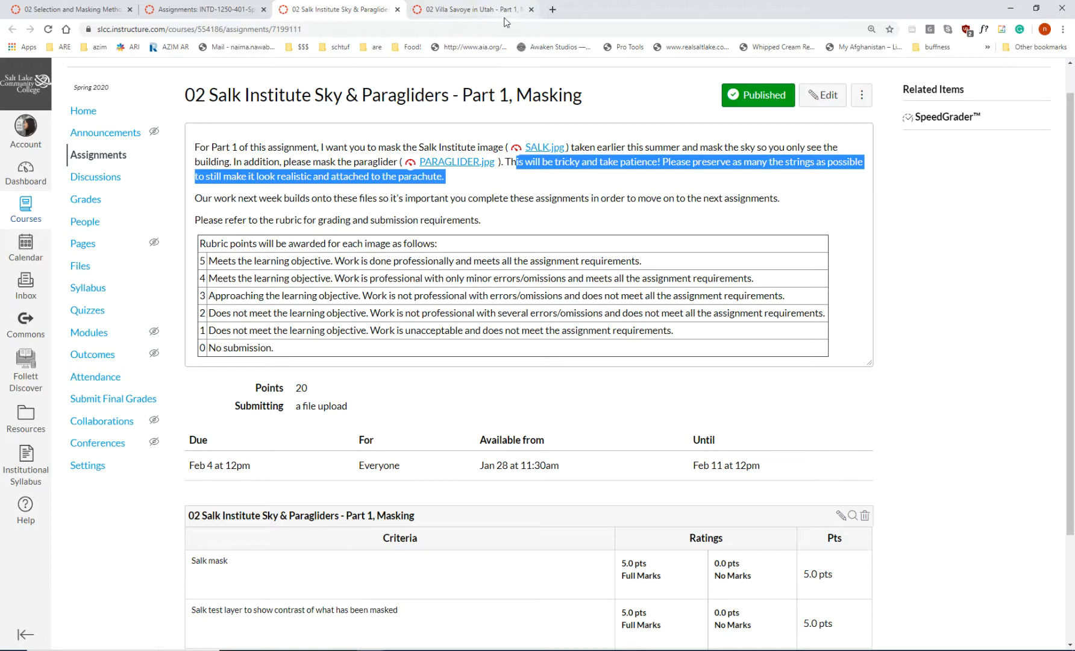
pyautogui.click(536, 199)
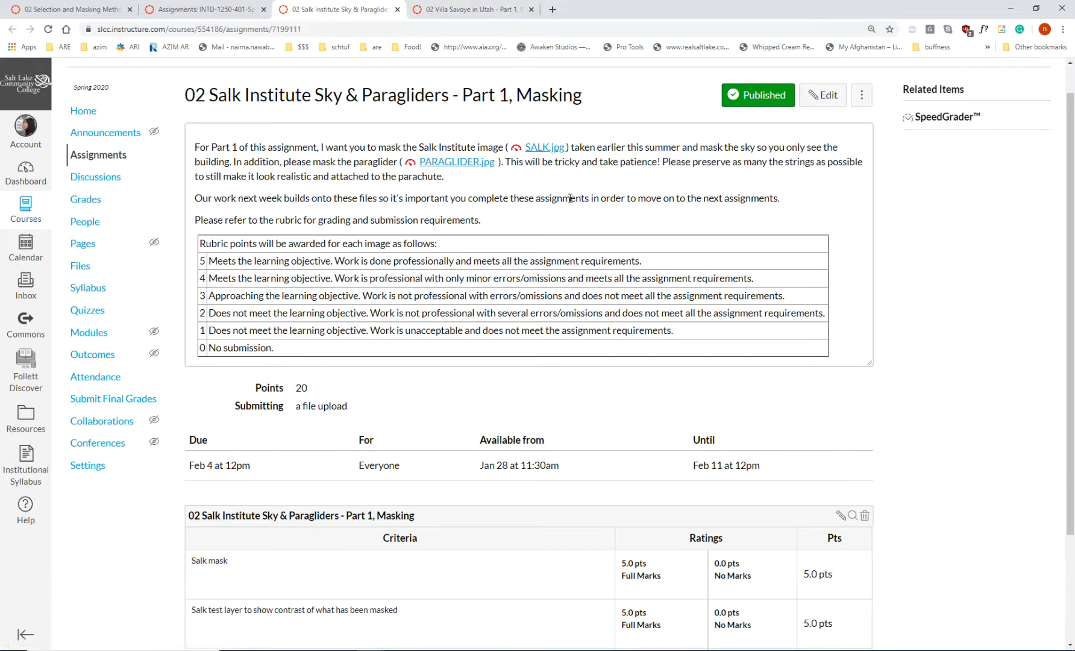
pyautogui.scroll(-2, 328, 536)
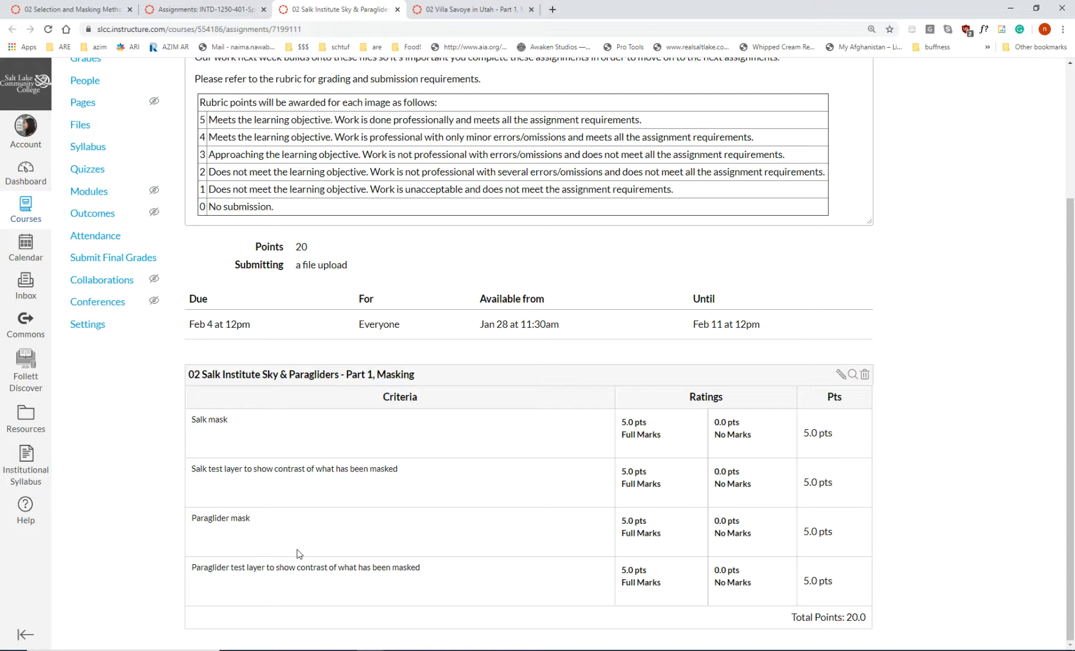
# - Download VILLA SAVOYE 2.jpg from the Villa Savoye in Utah assignment and highlight the instruction to show only the building structure
pyautogui.click(493, 12)
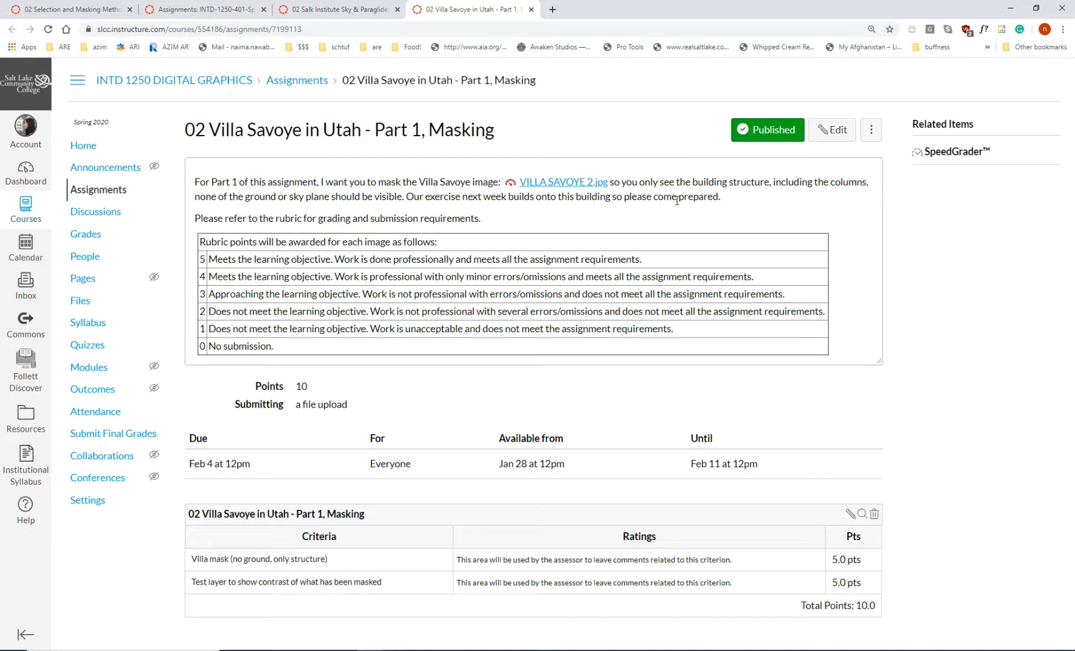
pyautogui.click(568, 183)
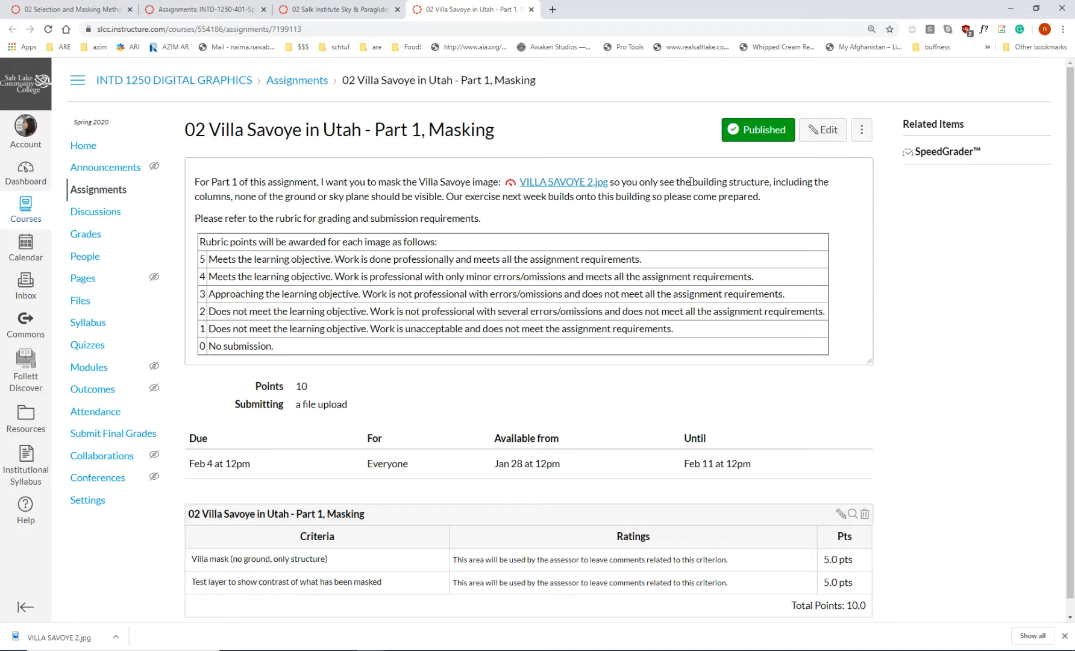
pyautogui.moveTo(650, 181); pyautogui.dragTo(443, 192)
# - View the downloaded VILLA SAVOYE 2.jpg at full window size, and return to the Villa Savoye assignment with its text highlight cleared
pyautogui.click(84, 644)
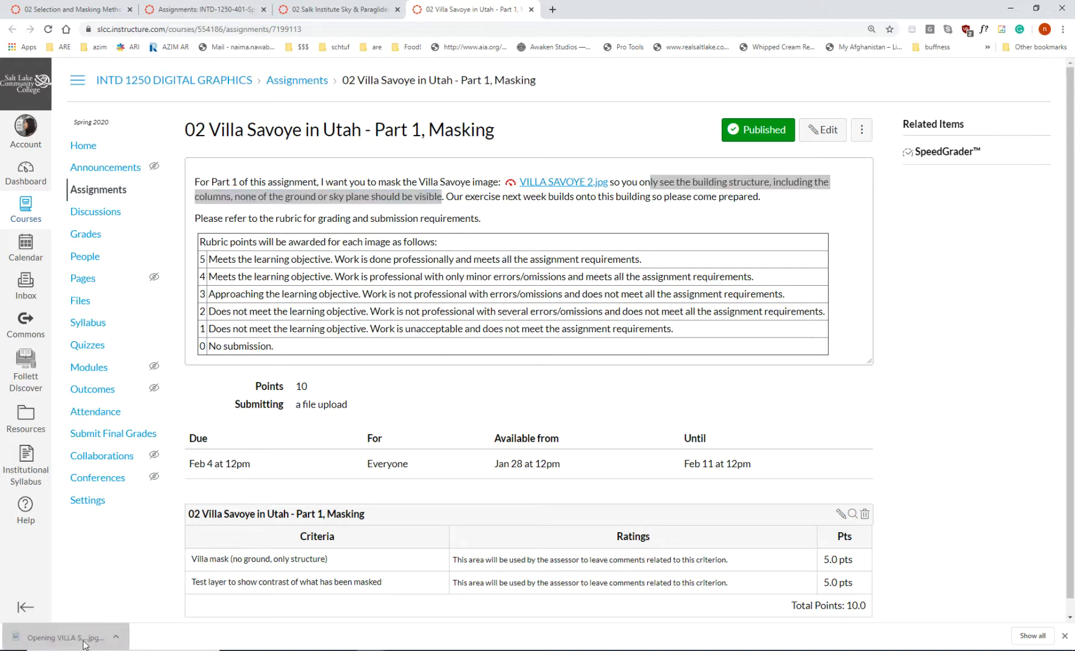
pyautogui.click(662, 24)
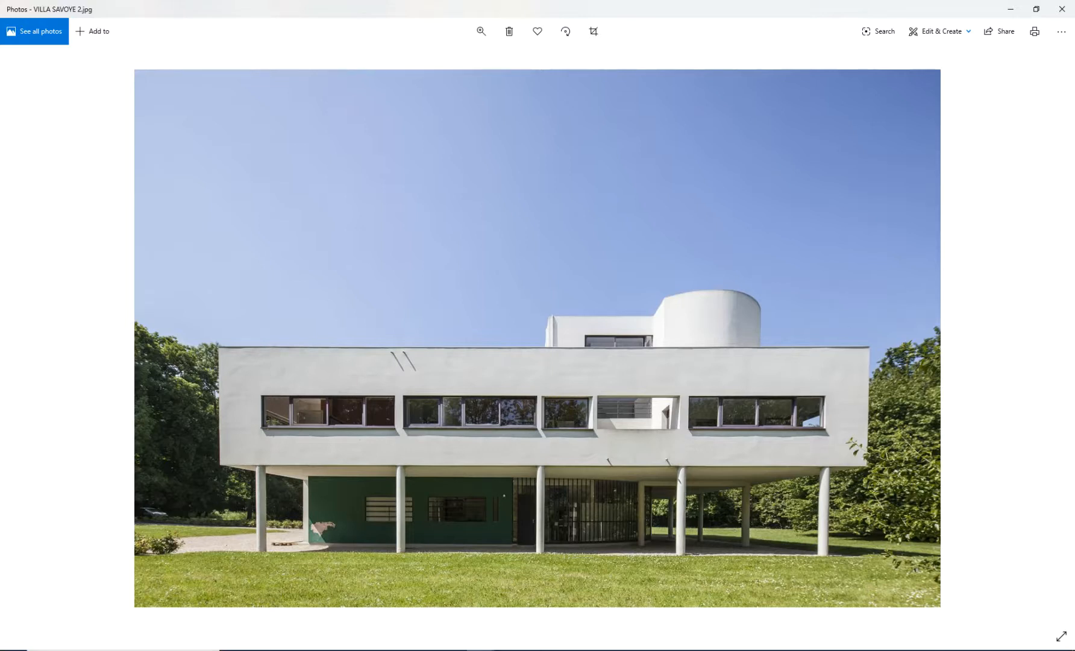
pyautogui.click(1010, 8)
pyautogui.click(704, 218)
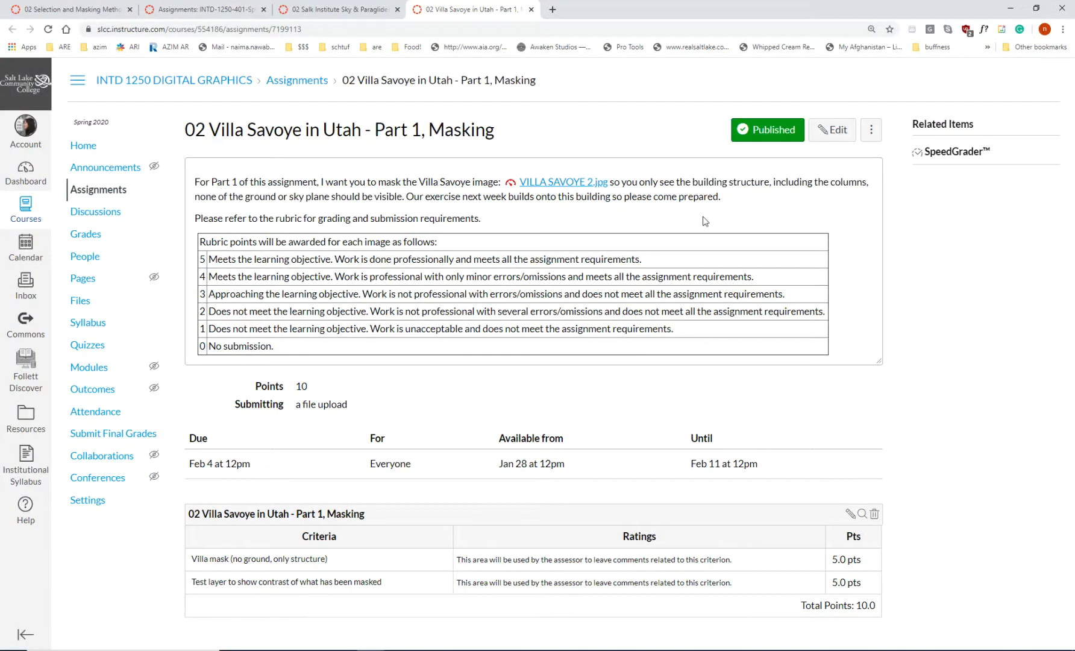